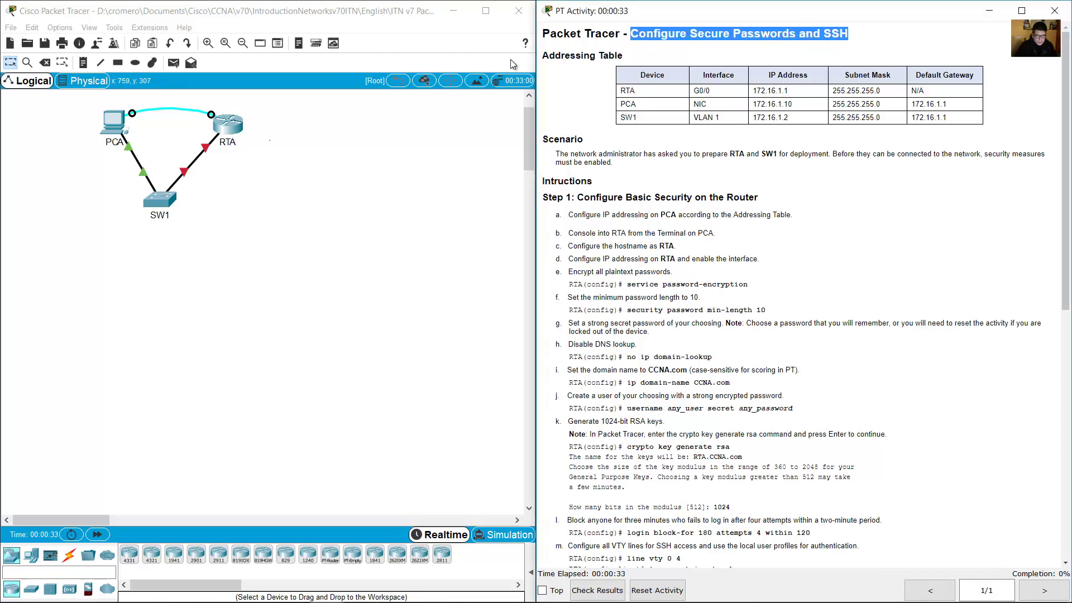
Review the addressing table rows for RTA, PCA and SW1 and locate them in the topology
{"action": "left_click_drag", "start_coordinate": [547, 55], "coordinate": [620, 55]}
{"action": "left_click", "coordinate": [679, 82]}
{"action": "double_click", "coordinate": [631, 91]}
{"action": "double_click", "coordinate": [628, 104]}
{"action": "double_click", "coordinate": [627, 117]}
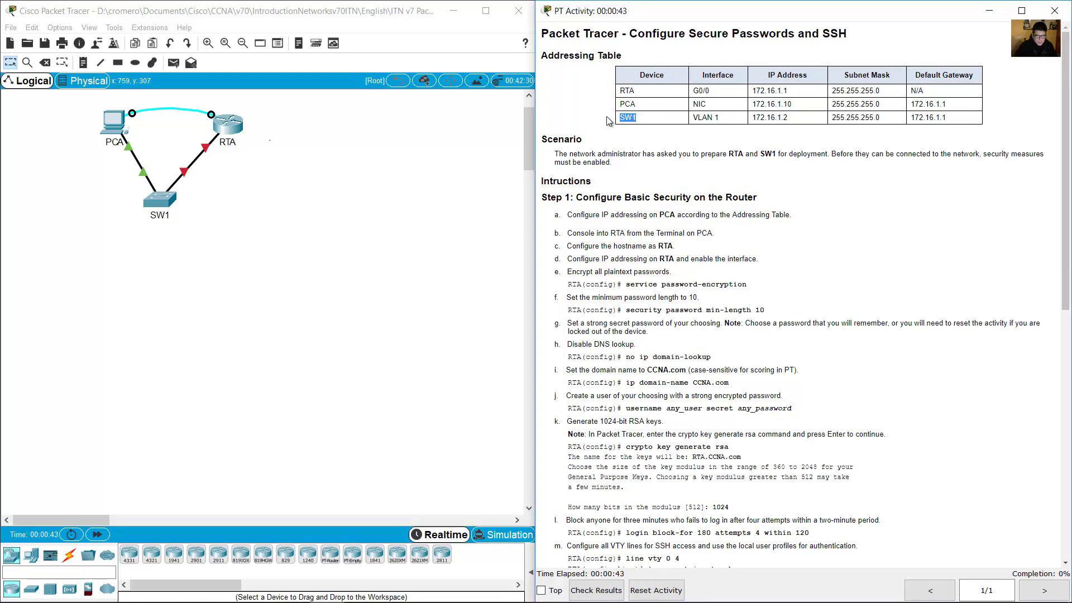
{"action": "left_click_drag", "start_coordinate": [291, 124], "coordinate": [216, 199]}
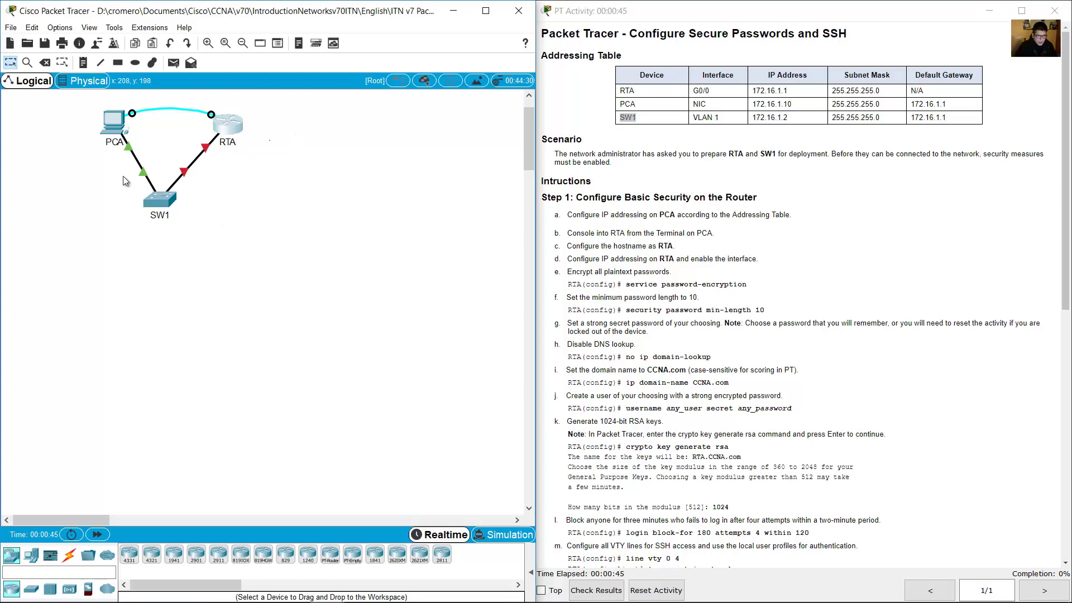
{"action": "left_click_drag", "start_coordinate": [217, 257], "coordinate": [149, 202]}
Read the scenario and Step 1 instructions, then open PCA's window and move it lower left
{"action": "left_click", "coordinate": [699, 148]}
{"action": "left_click_drag", "start_coordinate": [555, 154], "coordinate": [648, 179]}
{"action": "left_click", "coordinate": [645, 183]}
{"action": "left_click_drag", "start_coordinate": [583, 198], "coordinate": [766, 202]}
{"action": "left_click_drag", "start_coordinate": [567, 217], "coordinate": [792, 216]}
{"action": "left_click", "coordinate": [755, 171]}
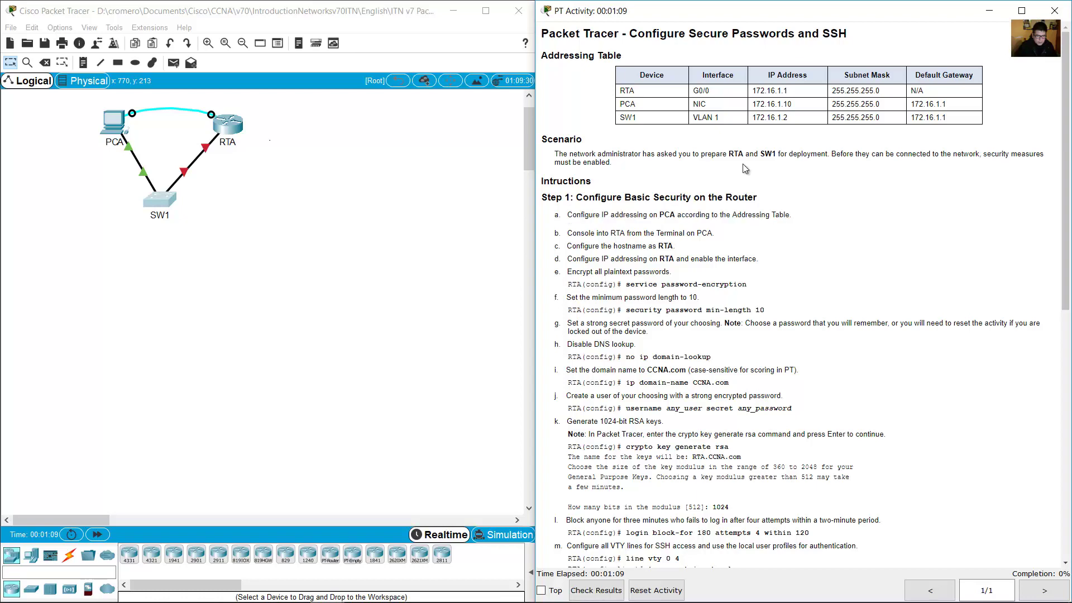
{"action": "left_click_drag", "start_coordinate": [620, 104], "coordinate": [949, 104]}
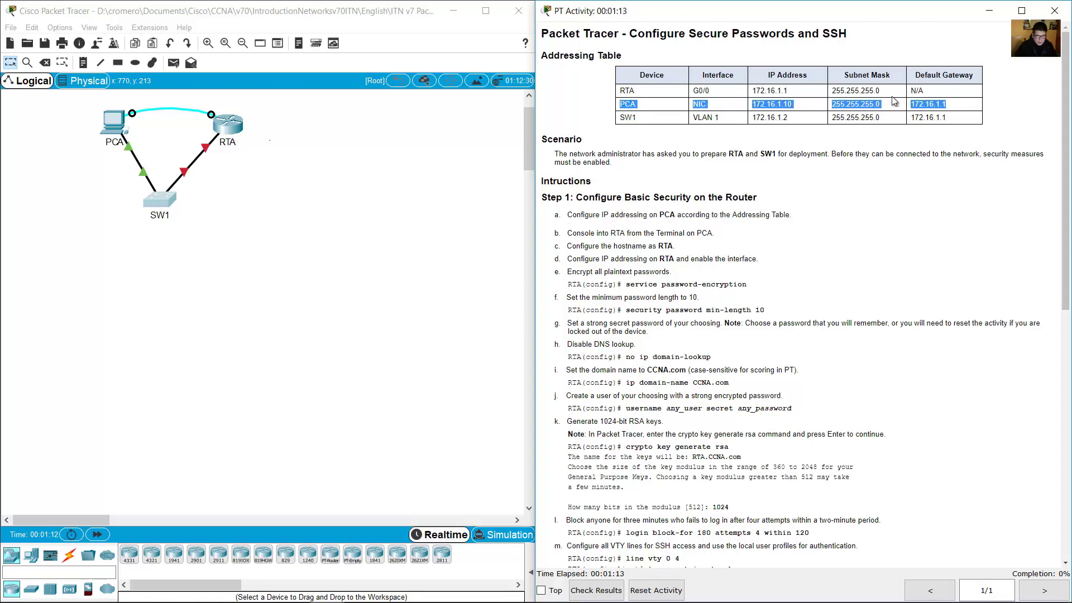
{"action": "left_click", "coordinate": [103, 134]}
{"action": "left_click_drag", "start_coordinate": [450, 146], "coordinate": [111, 257]}
Give PCA IP 172.16.1.10, mask 255.255.255.0 and gateway 172.16.1.1, then close its window
{"action": "left_click", "coordinate": [122, 270]}
{"action": "left_click", "coordinate": [56, 316]}
{"action": "left_click", "coordinate": [182, 355]}
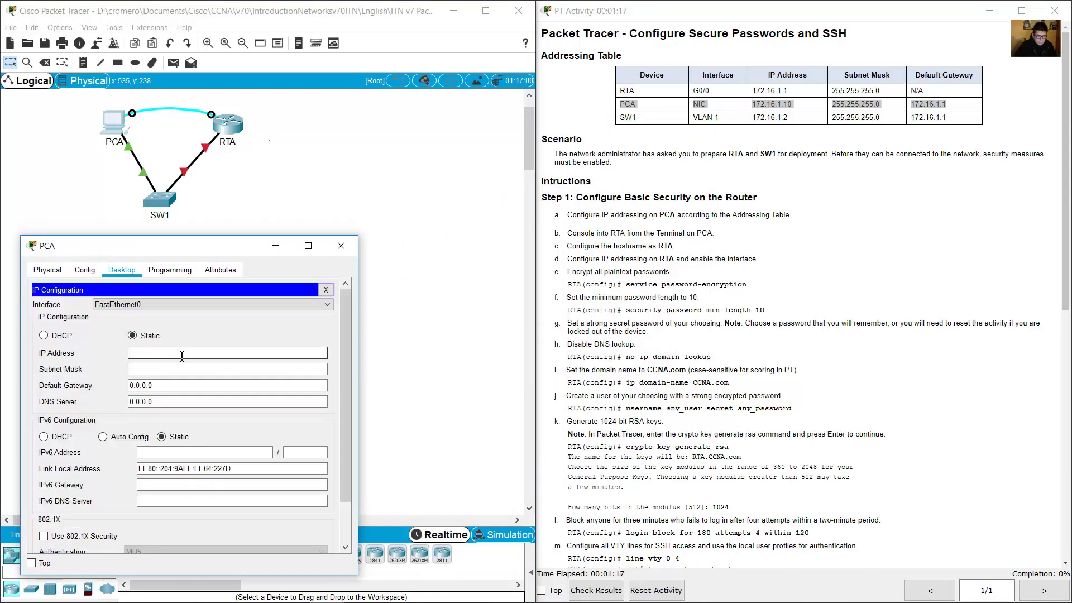
{"action": "type", "text": "172.16.1.10"}
{"action": "key", "text": "Tab"}
{"action": "type", "text": "25"}
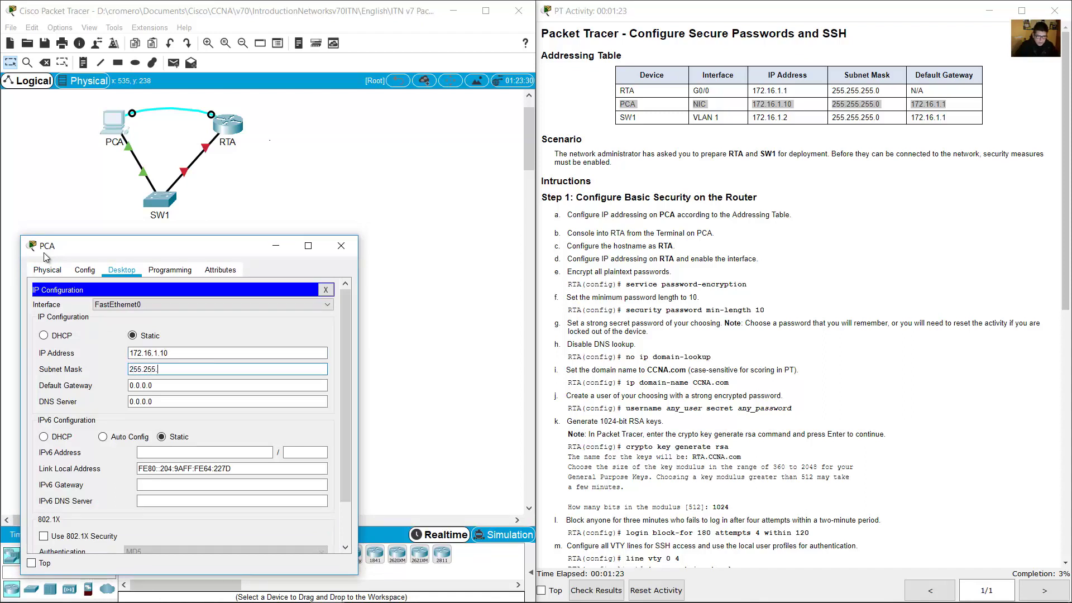
{"action": "key", "text": "Tab"}
{"action": "type", "text": "172."}
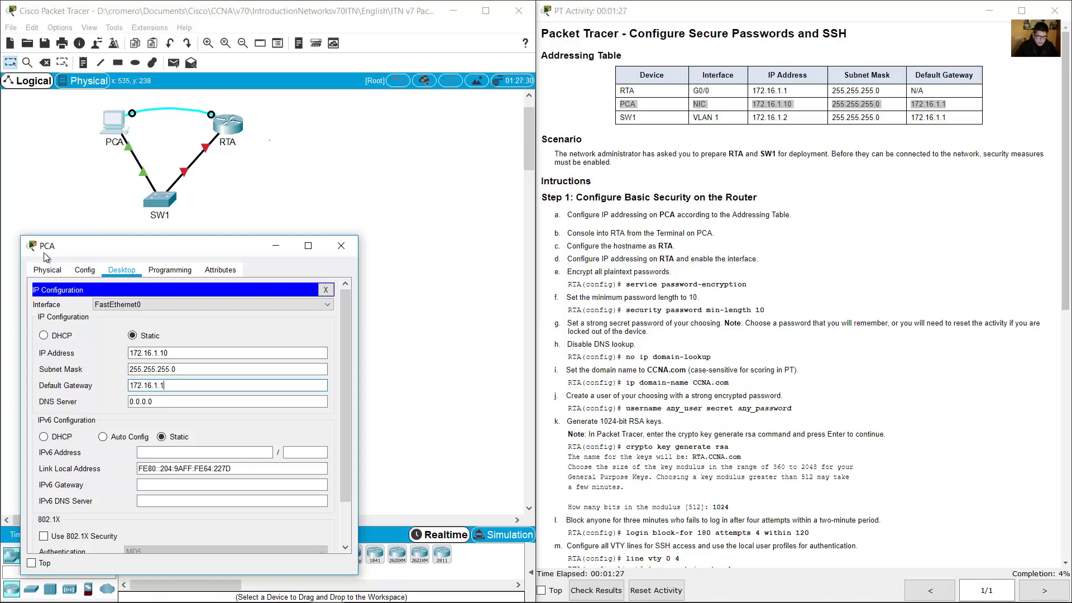
{"action": "left_click", "coordinate": [341, 246]}
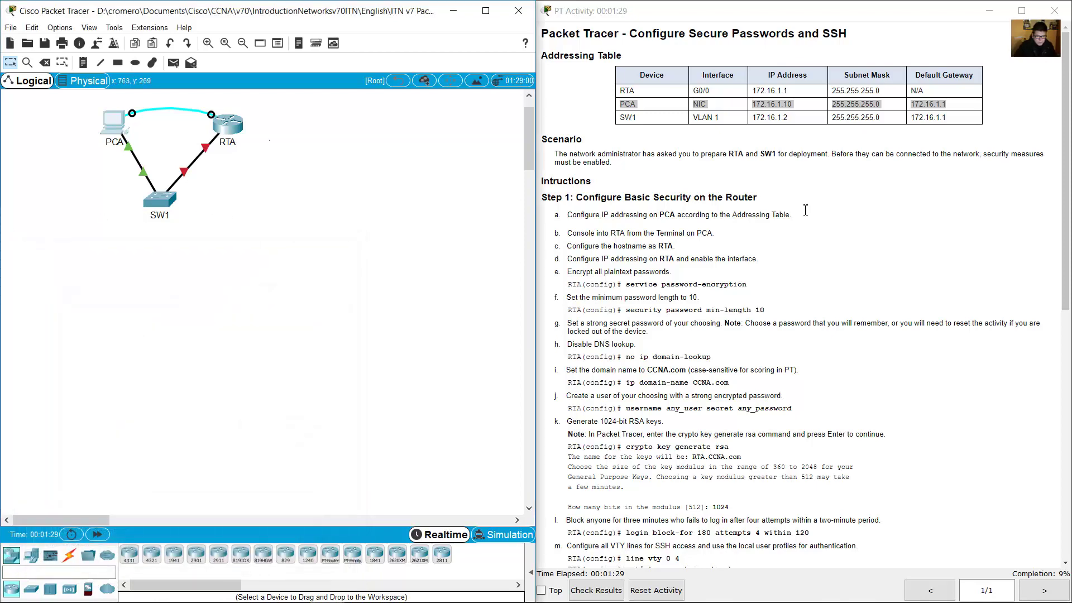
Open PCA's Terminal, enlarge the window, and connect to the router console
{"action": "left_click", "coordinate": [862, 212]}
{"action": "left_click_drag", "start_coordinate": [569, 234], "coordinate": [719, 235]}
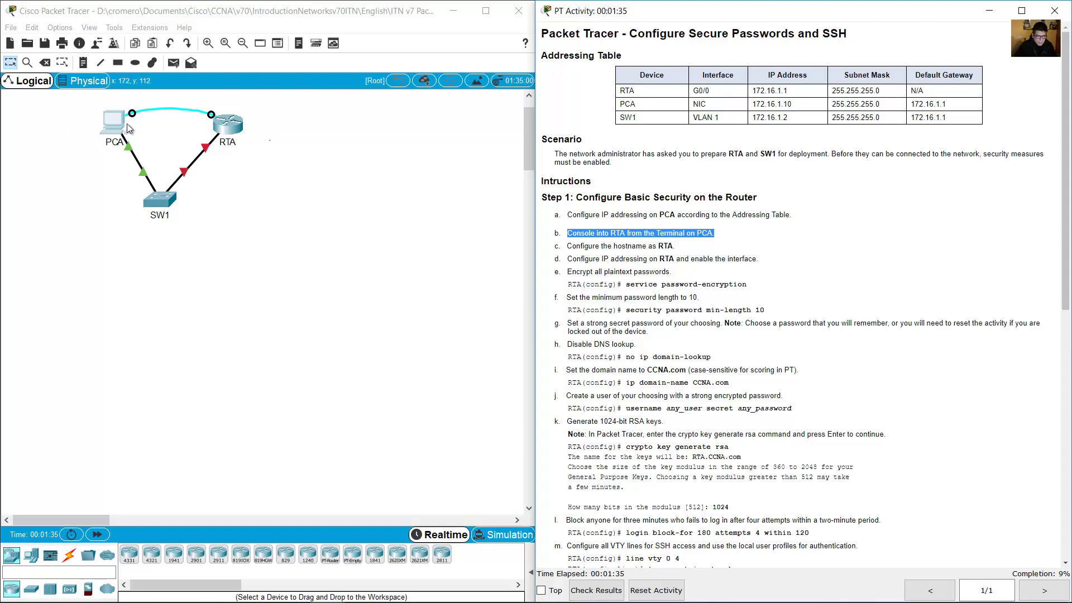
{"action": "left_click", "coordinate": [108, 124]}
{"action": "left_click", "coordinate": [562, 189]}
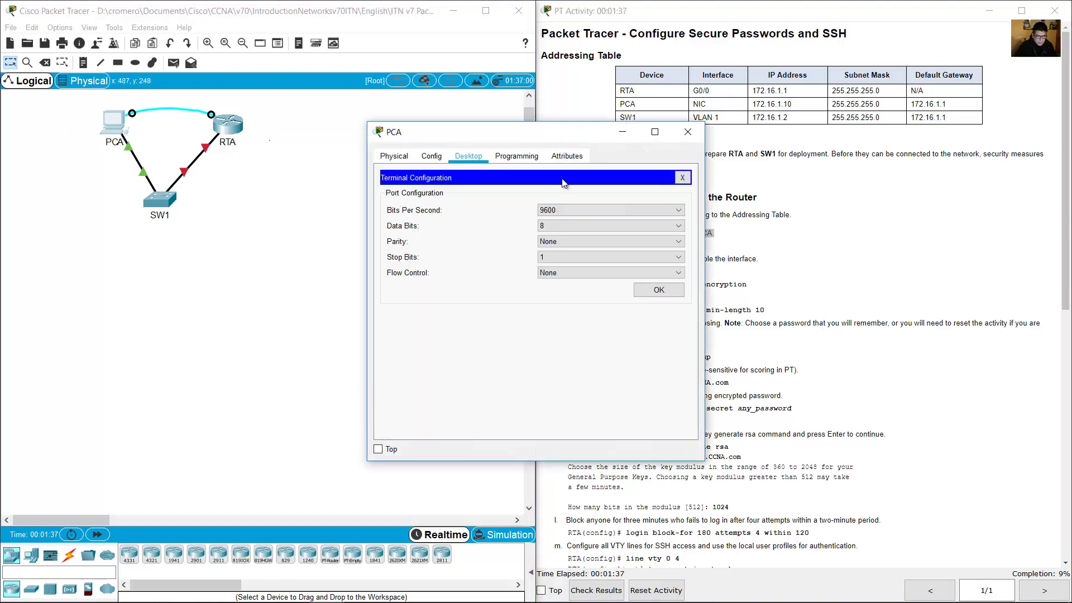
{"action": "left_click_drag", "start_coordinate": [565, 139], "coordinate": [202, 276]}
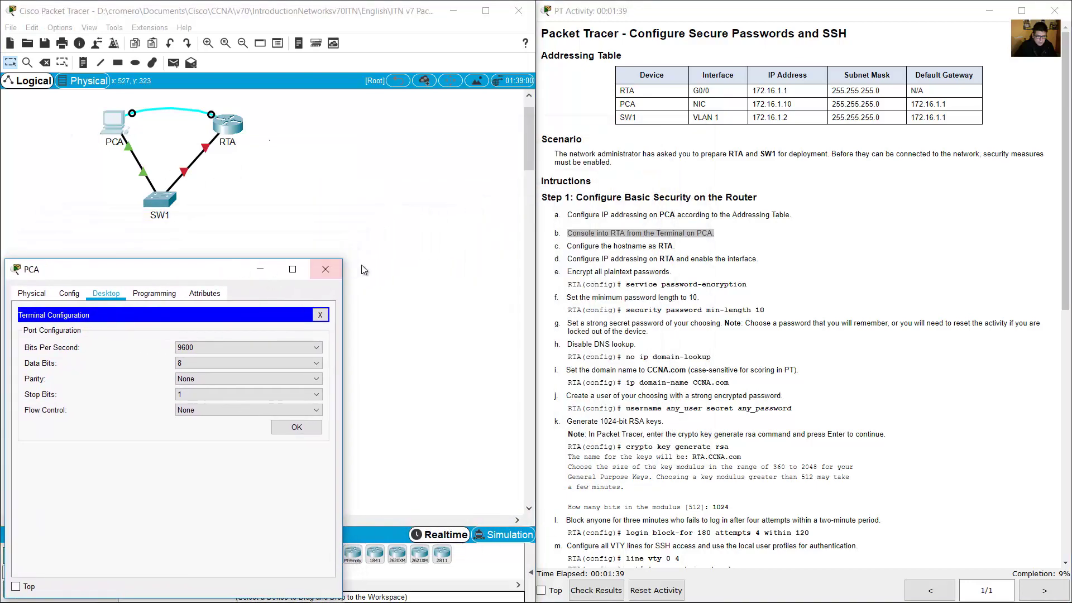
{"action": "left_click_drag", "start_coordinate": [342, 260], "coordinate": [535, 226]}
{"action": "left_click", "coordinate": [485, 394]}
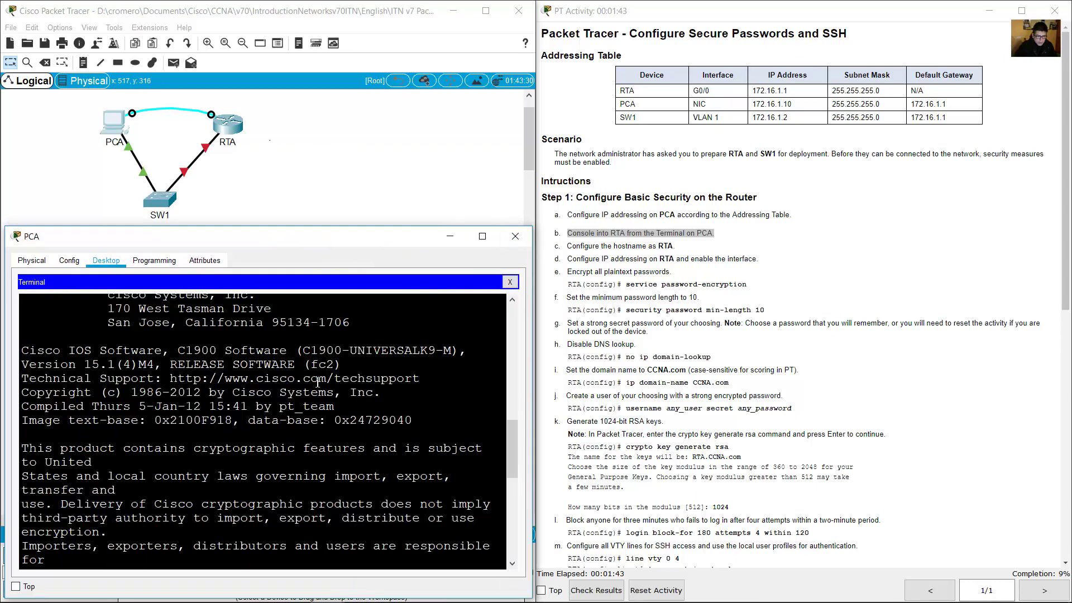
Enter privileged mode with en, then global configuration mode with conf term
{"action": "key", "text": "Return"}
{"action": "type", "text": "en"}
{"action": "key", "text": "Return"}
{"action": "type", "text": "conf t"}
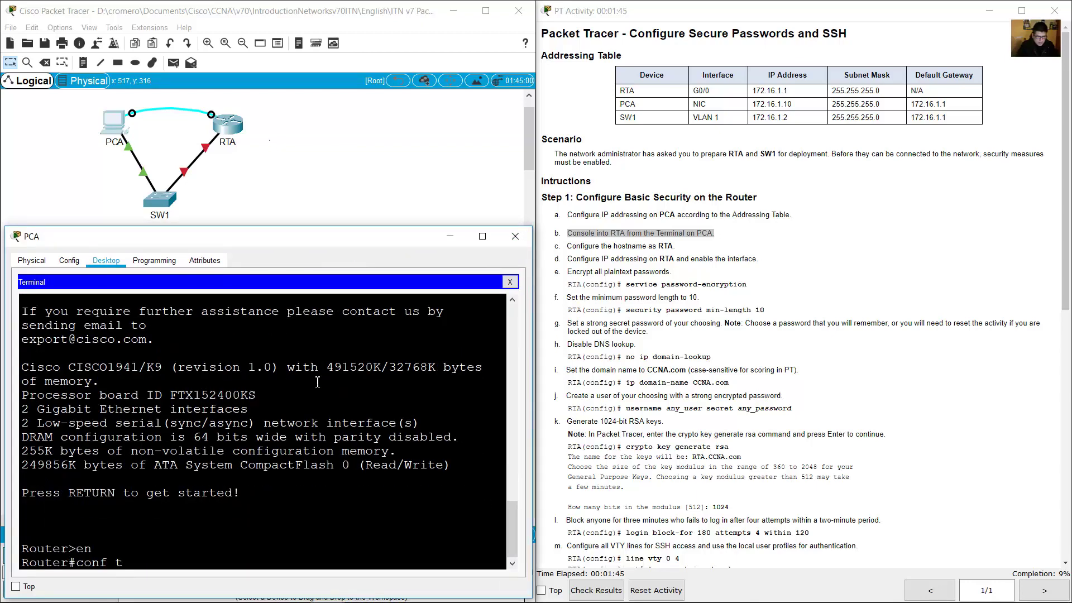
{"action": "type", "text": "erm"}
{"action": "key", "text": "Return"}
Set the router's hostname to RTA
{"action": "left_click_drag", "start_coordinate": [564, 246], "coordinate": [690, 249]}
{"action": "left_click", "coordinate": [349, 466]}
{"action": "type", "text": "hostname"}
{"action": "key", "text": "BackSpace"}
{"action": "key", "text": "BackSpace"}
{"action": "key", "text": "BackSpace"}
{"action": "key", "text": "BackSpace"}
{"action": "key", "text": "BackSpace"}
{"action": "key", "text": "BackSpace"}
{"action": "key", "text": "BackSpace"}
{"action": "type", "text": "ostname RTA"}
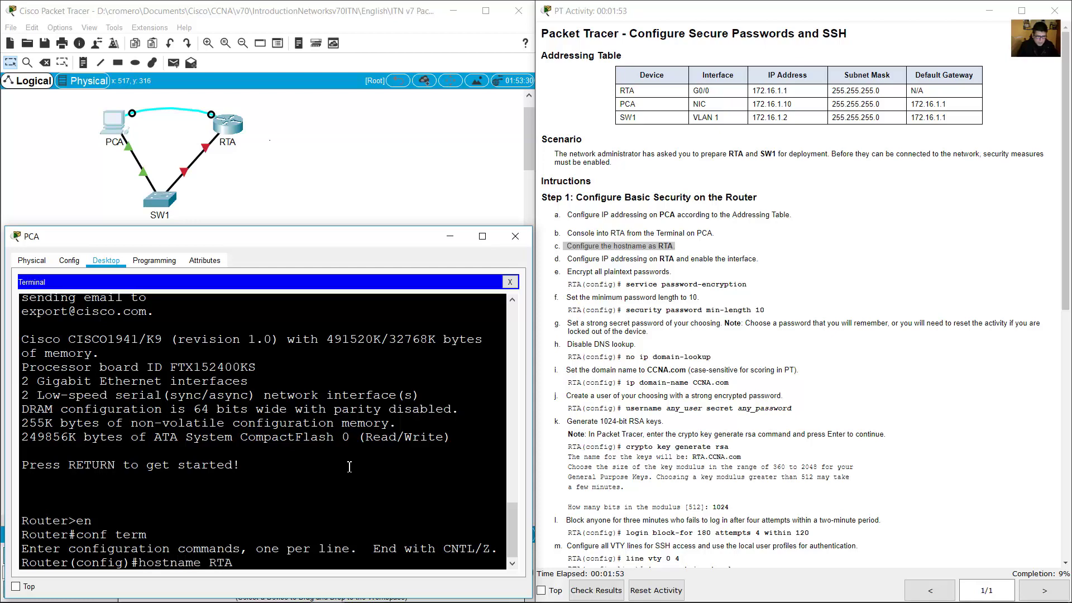
{"action": "key", "text": "Return"}
{"action": "left_click_drag", "start_coordinate": [595, 258], "coordinate": [750, 257]}
{"action": "left_click", "coordinate": [241, 151]}
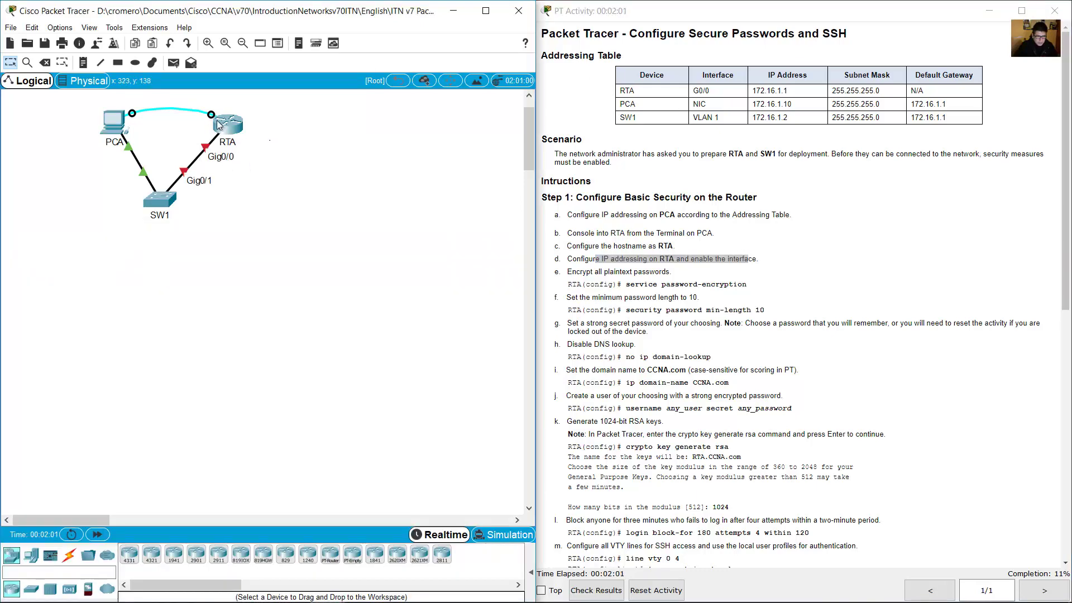
Assign G0/0 the address 172.16.1.1 255.255.255.0 and enable it with no shutdown
{"action": "left_click_drag", "start_coordinate": [695, 92], "coordinate": [935, 92]}
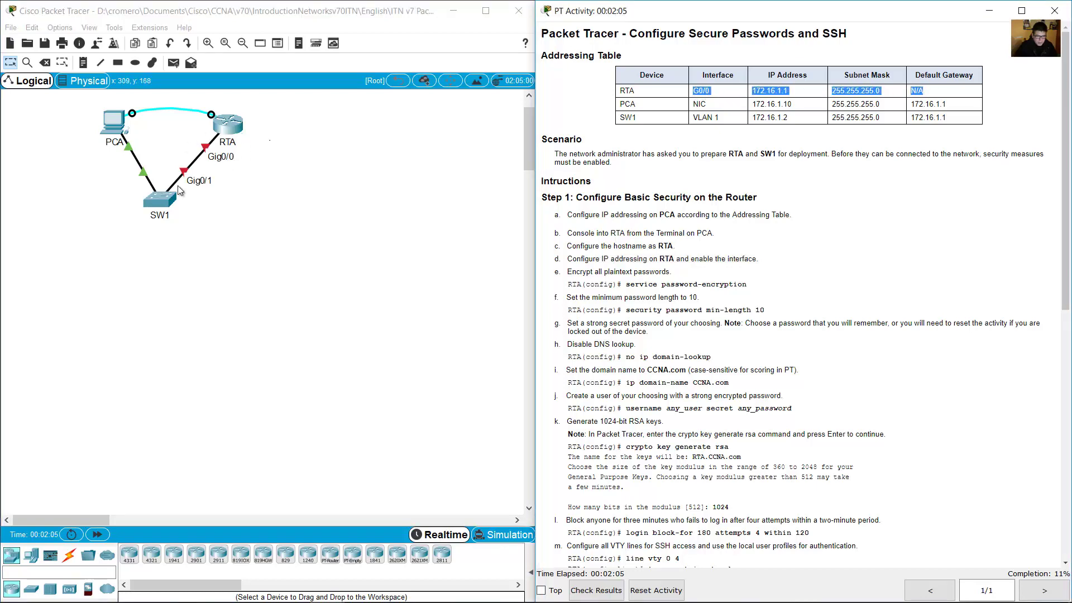
{"action": "left_click", "coordinate": [113, 127]}
{"action": "type", "text": "i"}
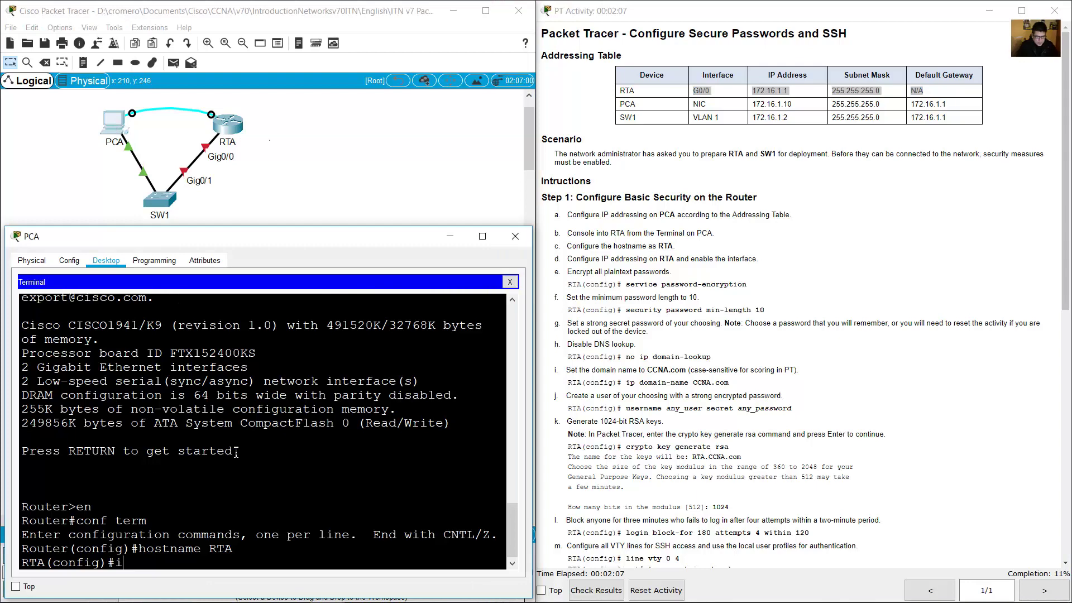
{"action": "type", "text": "nt g0/0"}
{"action": "key", "text": "Return"}
{"action": "type", "text": "ip ad"}
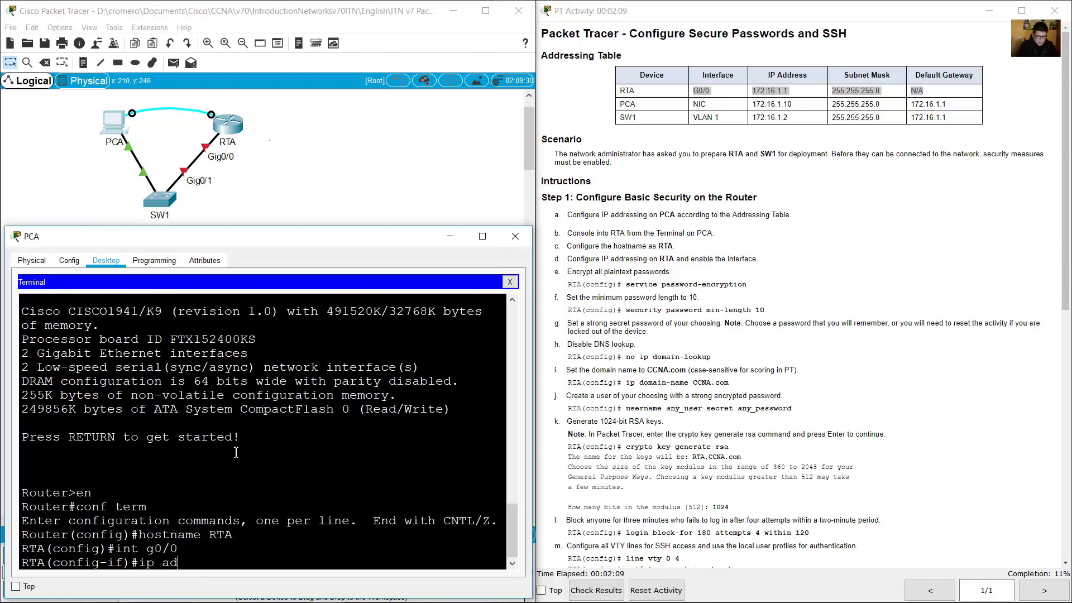
{"action": "type", "text": "dress 172.16.1.1 255.255.255."}
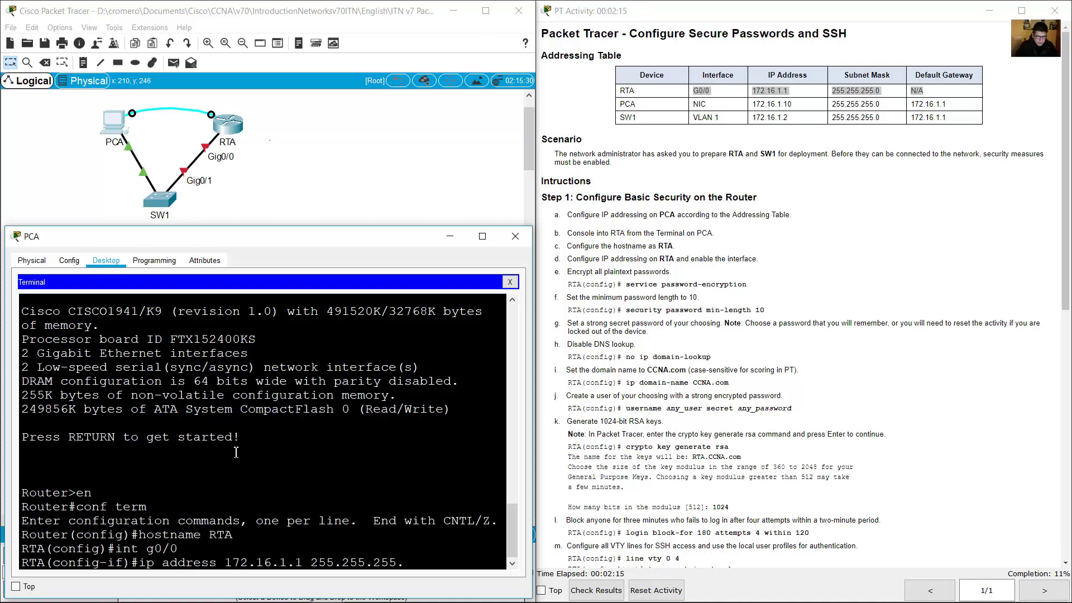
{"action": "type", "text": "0"}
{"action": "key", "text": "Return"}
{"action": "type", "text": "no shut"}
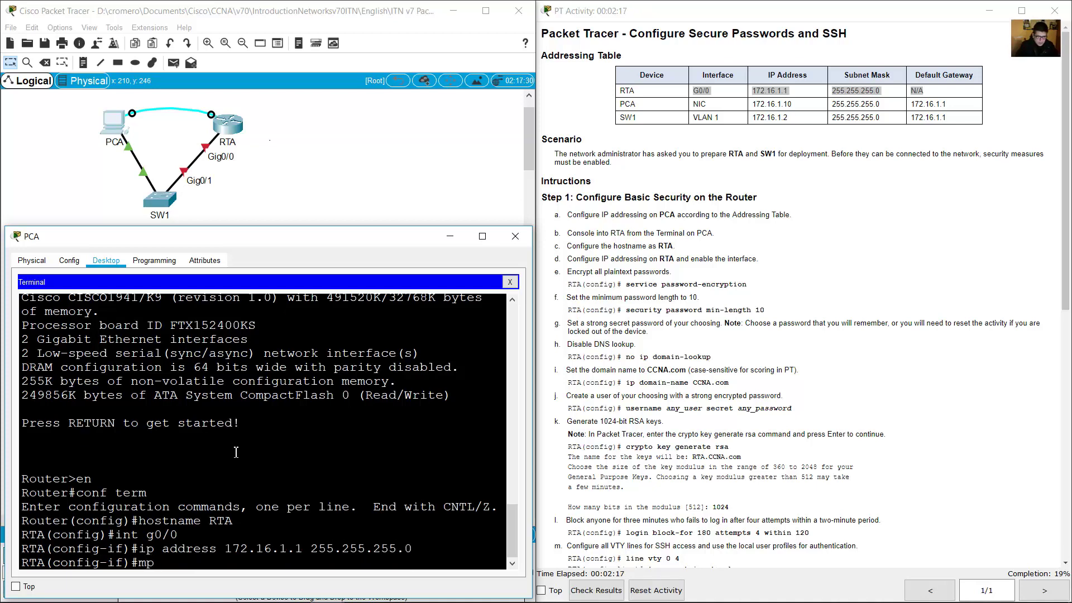
{"action": "type", "text": "down"}
{"action": "key", "text": "Return"}
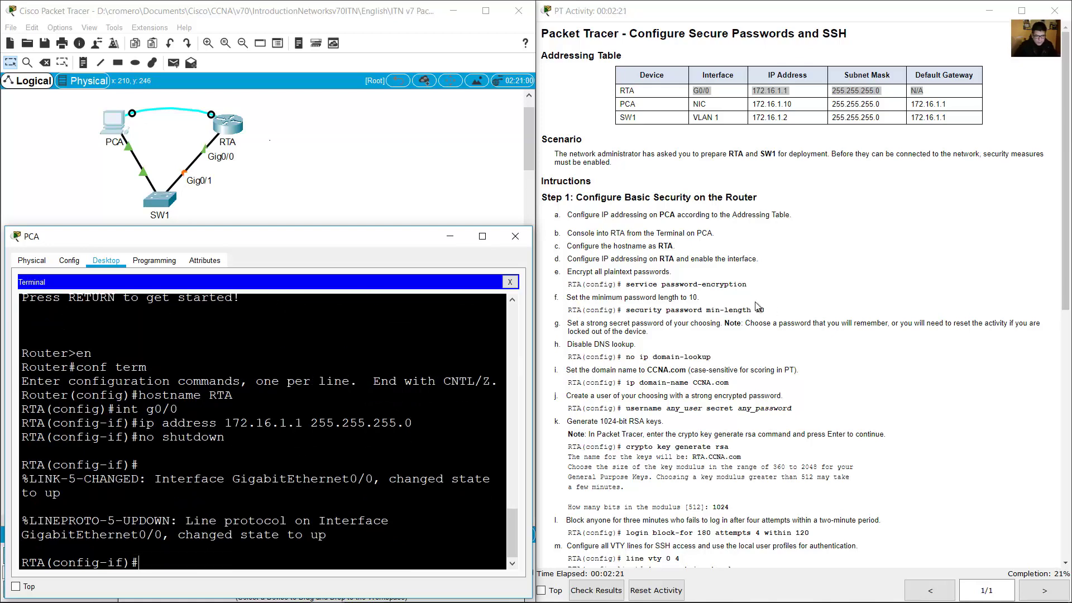
Read step e on password encryption, then exit interface configuration mode
{"action": "left_click", "coordinate": [766, 308]}
{"action": "left_click_drag", "start_coordinate": [576, 272], "coordinate": [692, 277]}
{"action": "left_click_drag", "start_coordinate": [624, 285], "coordinate": [760, 286]}
{"action": "left_click", "coordinate": [295, 442]}
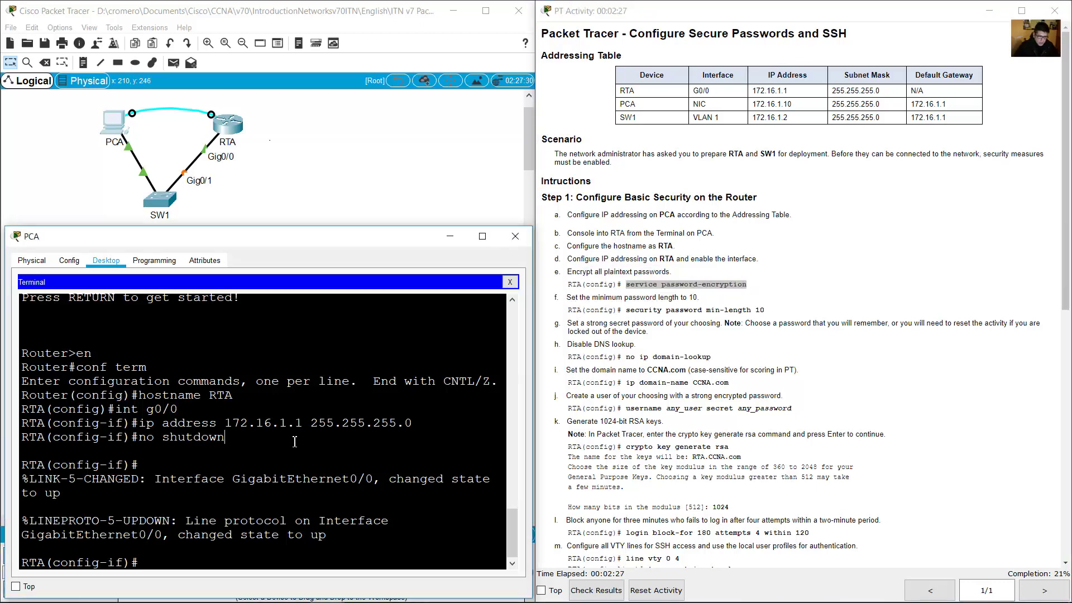
{"action": "type", "text": "exit"}
{"action": "key", "text": "Return"}
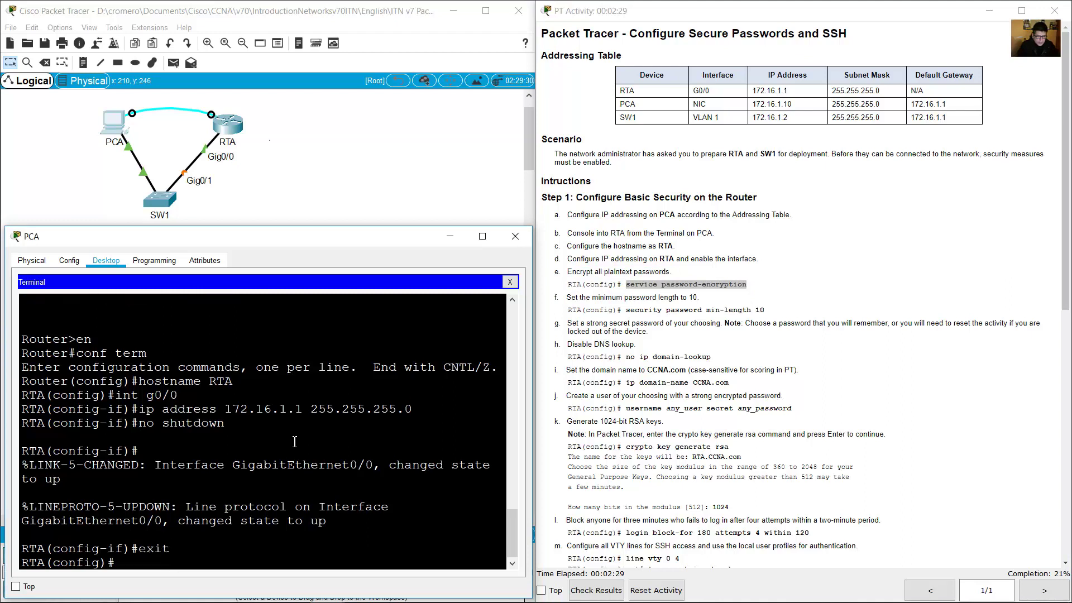
Enable encryption of plaintext passwords with service password-encryption
{"action": "double_click", "coordinate": [109, 563]}
{"action": "left_click", "coordinate": [146, 564]}
{"action": "type", "text": "service passwotr"}
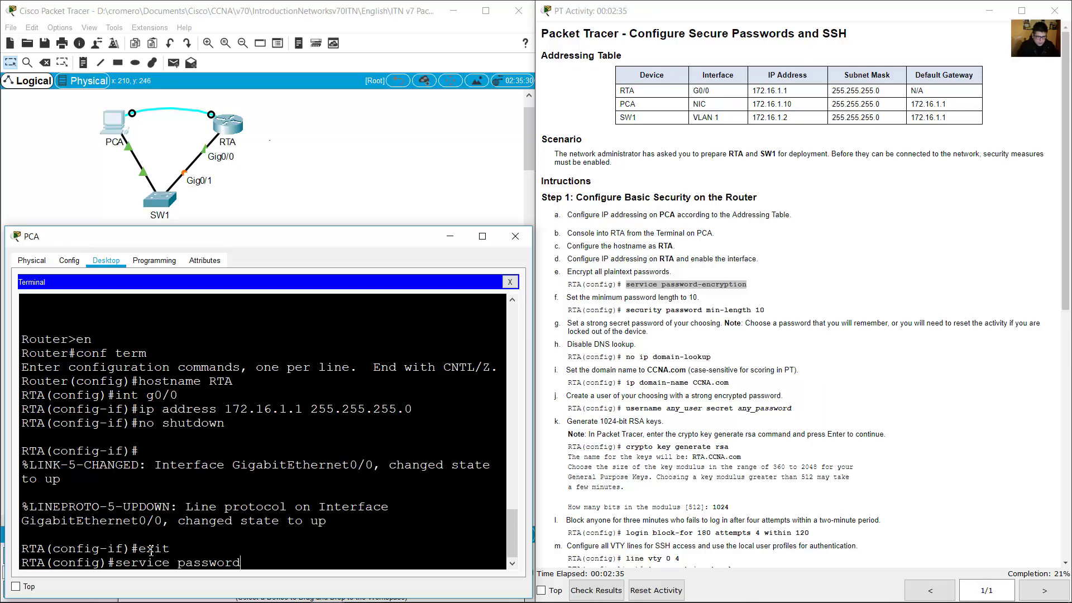
{"action": "type", "text": "encryption"}
{"action": "key", "text": "Return"}
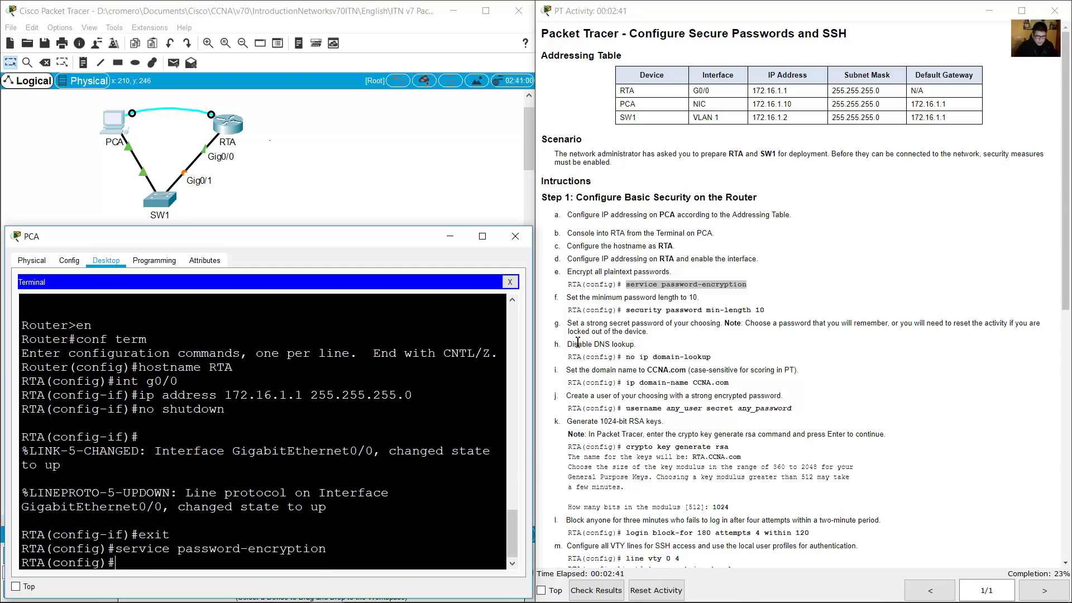
Enforce a 10-character minimum with security passwords min-length 10
{"action": "left_click_drag", "start_coordinate": [571, 297], "coordinate": [708, 302]}
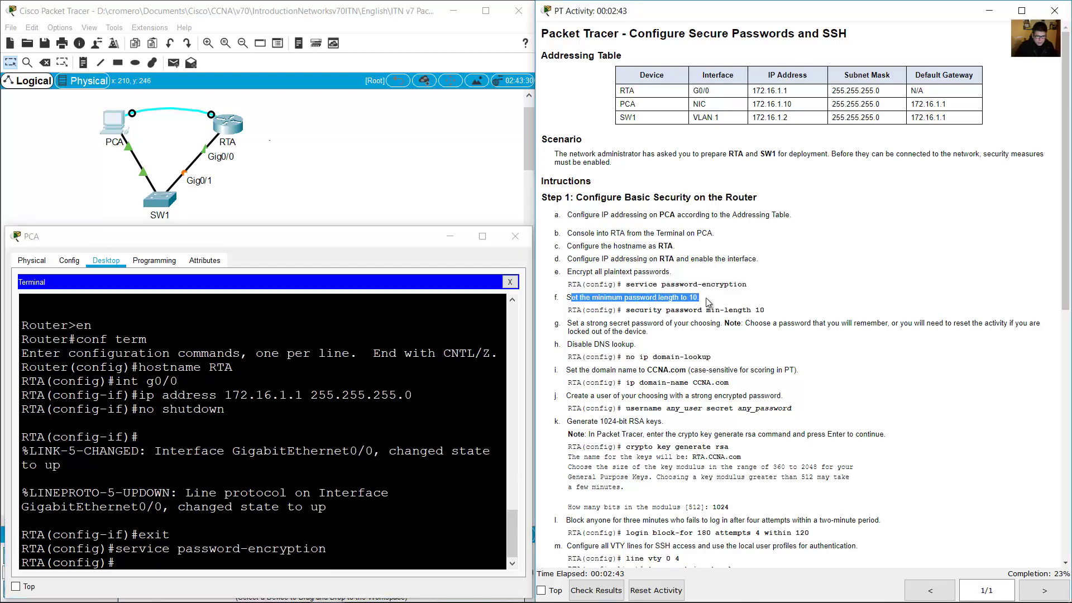
{"action": "key", "text": "alt+Tab"}
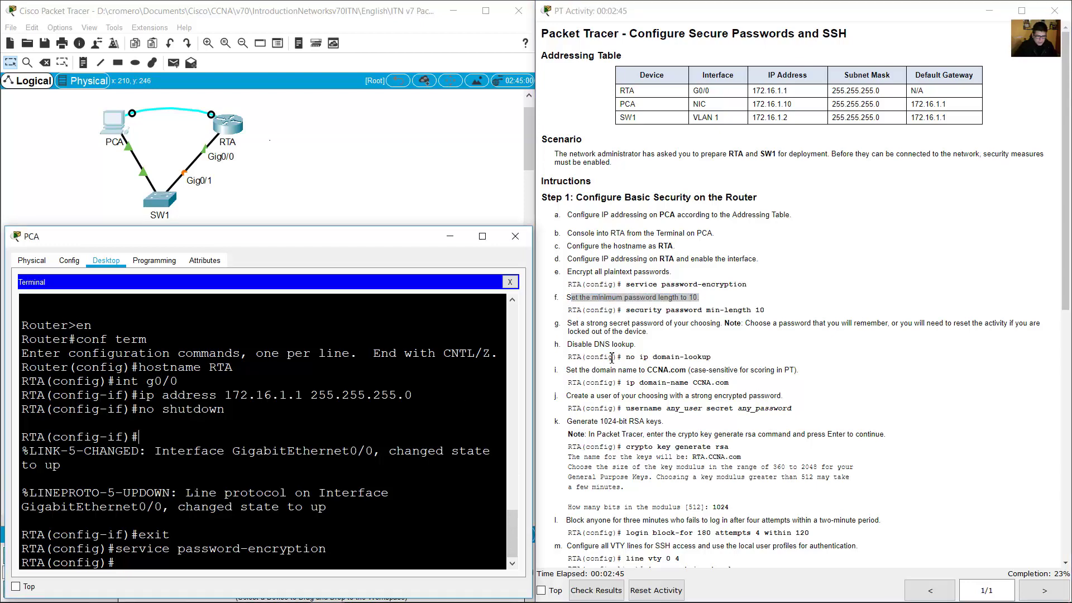
{"action": "left_click_drag", "start_coordinate": [629, 311], "coordinate": [765, 311]}
{"action": "left_click", "coordinate": [252, 401]}
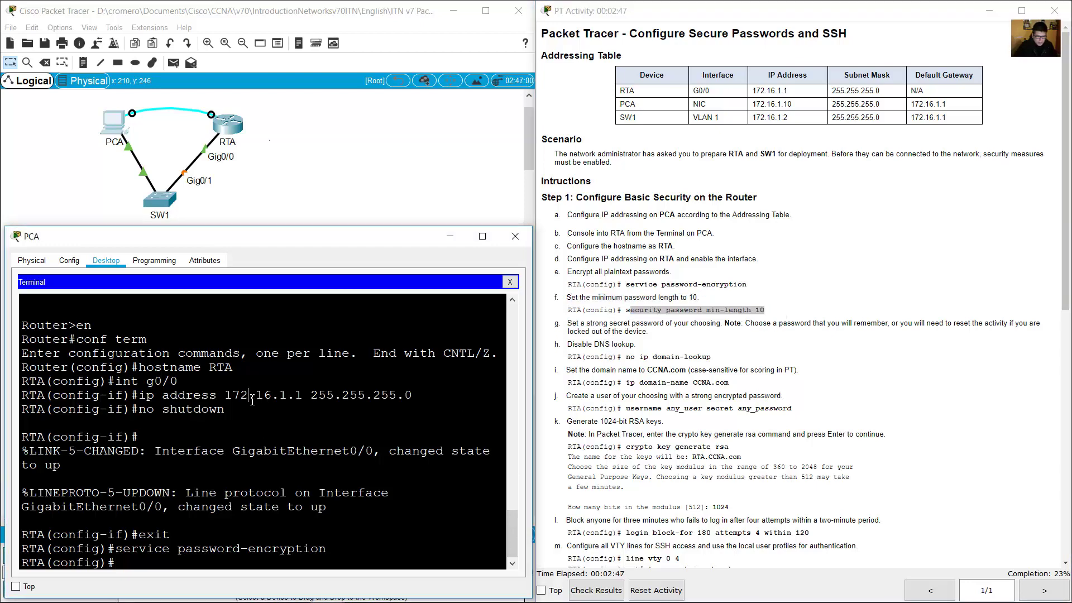
{"action": "type", "text": "security passwords min"}
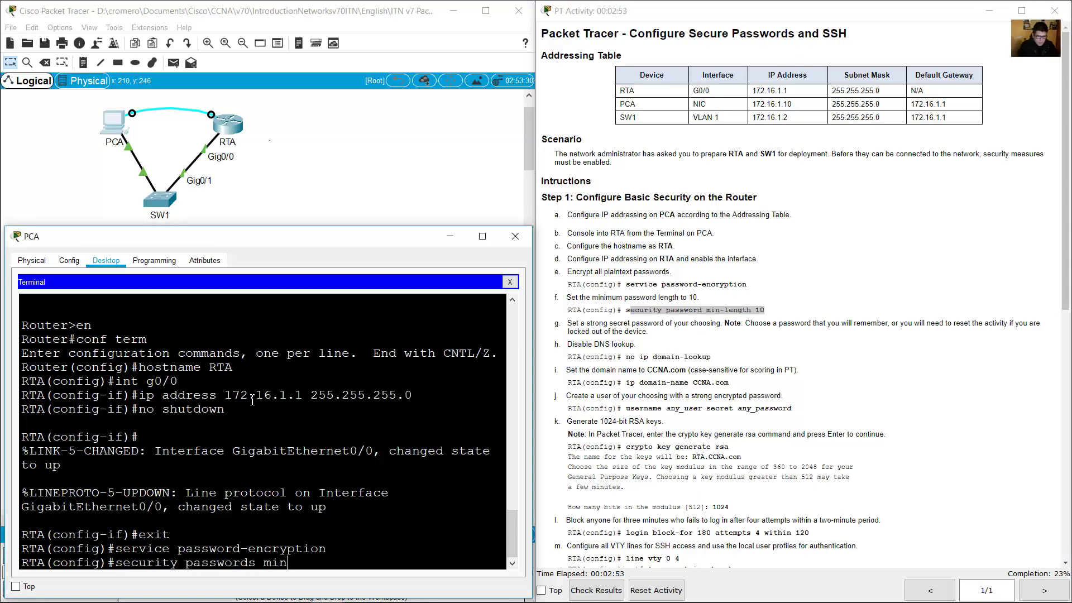
{"action": "type", "text": "-length 10"}
{"action": "key", "text": "Return"}
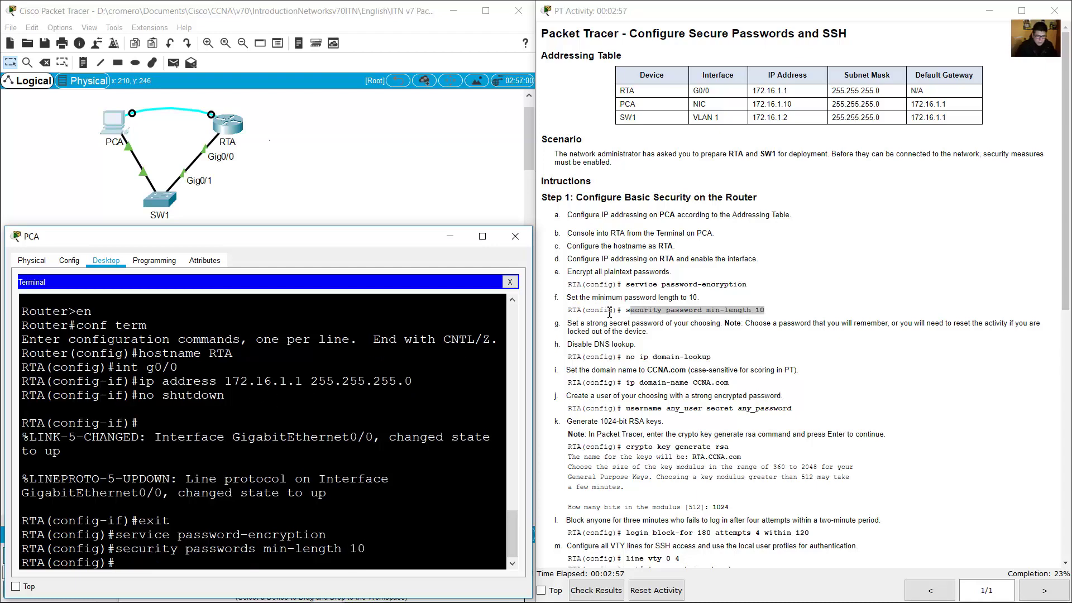
{"action": "left_click_drag", "start_coordinate": [568, 323], "coordinate": [891, 323]}
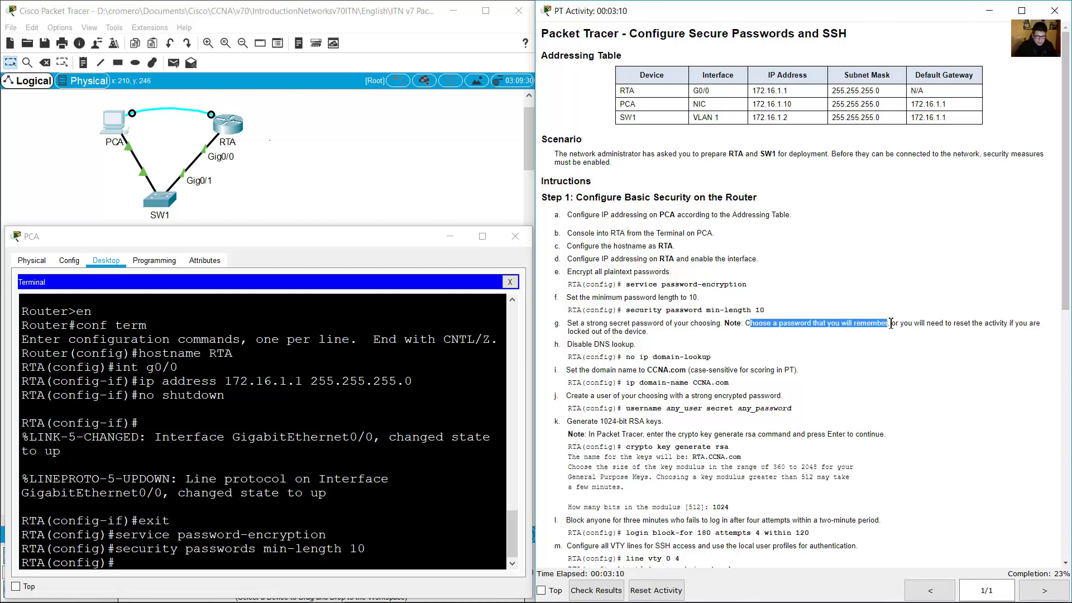
Configure enable secret with a strong password meeting the 10-character minimum
{"action": "left_click", "coordinate": [219, 567]}
{"action": "type", "text": "en"}
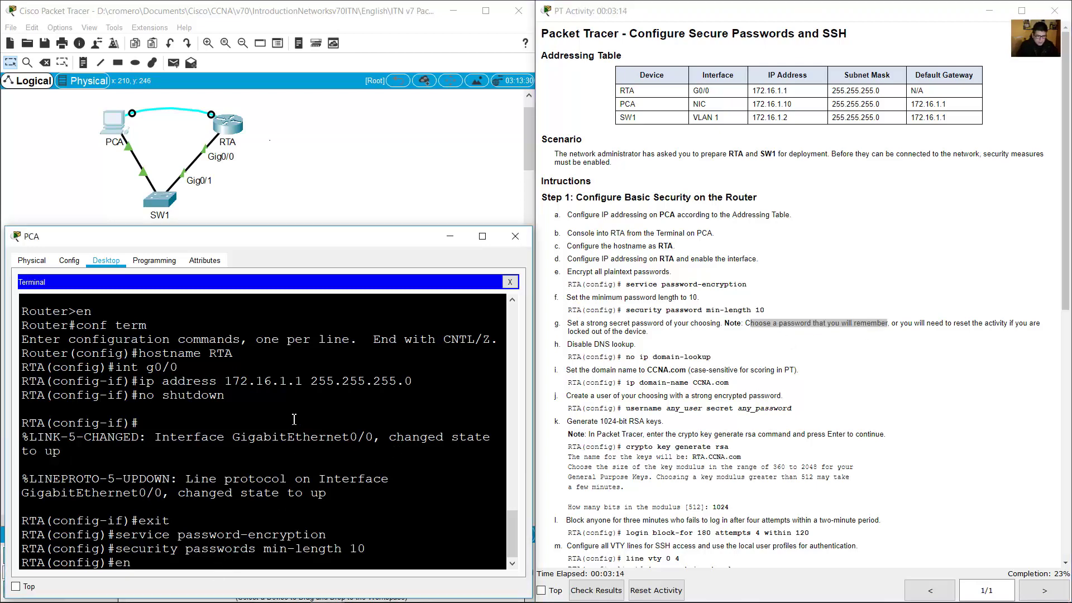
{"action": "type", "text": "able seret"}
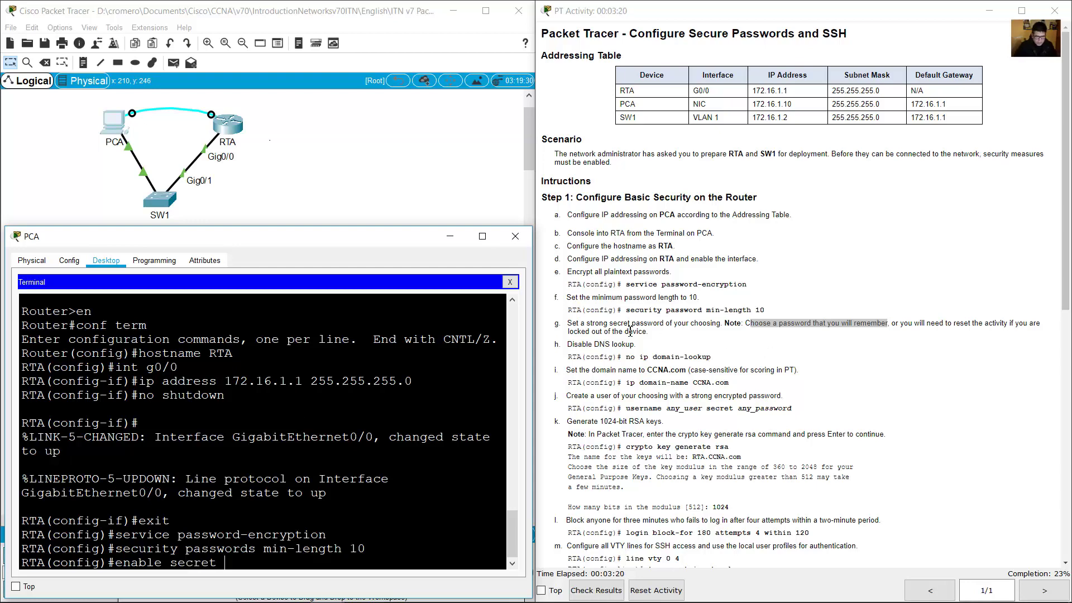
{"action": "left_click_drag", "start_coordinate": [584, 325], "coordinate": [666, 321]}
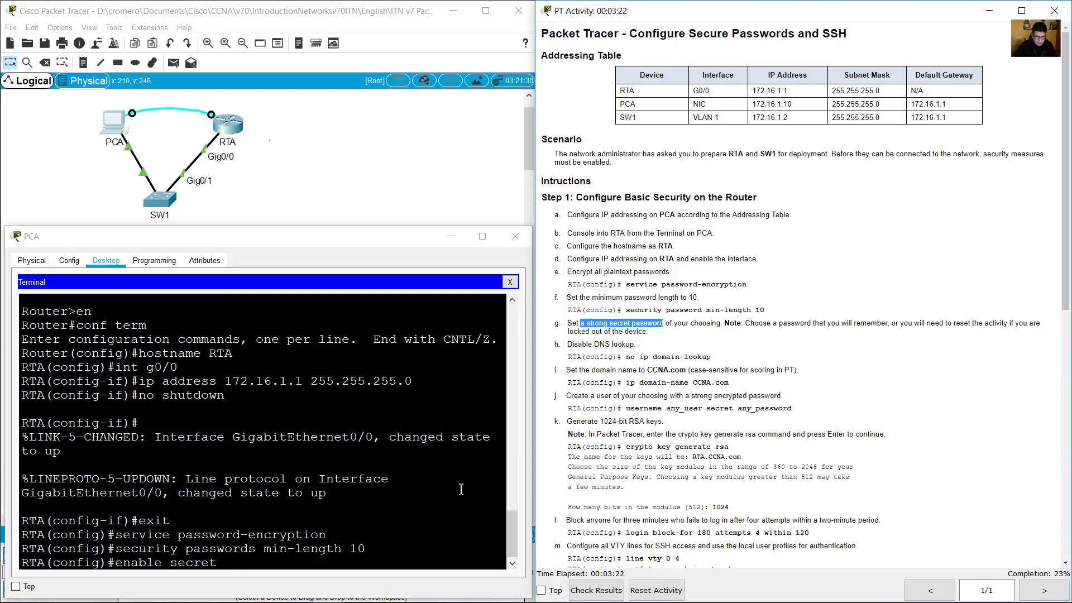
{"action": "left_click", "coordinate": [324, 562]}
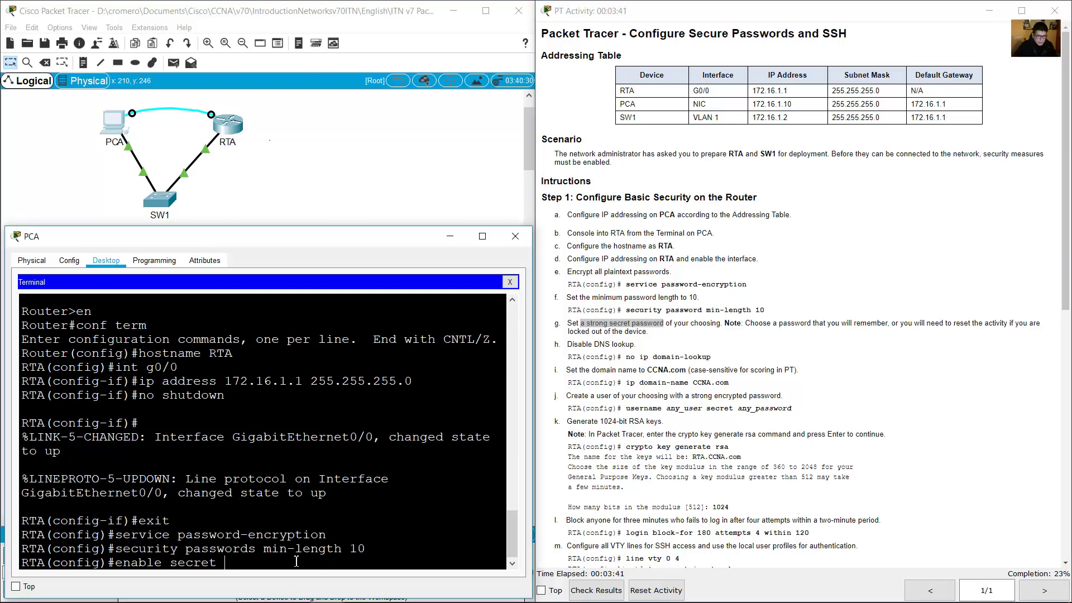
{"action": "left_click_drag", "start_coordinate": [264, 548], "coordinate": [378, 547]}
{"action": "type", "text": "Ciscoenpa55"}
{"action": "key", "text": "Return"}
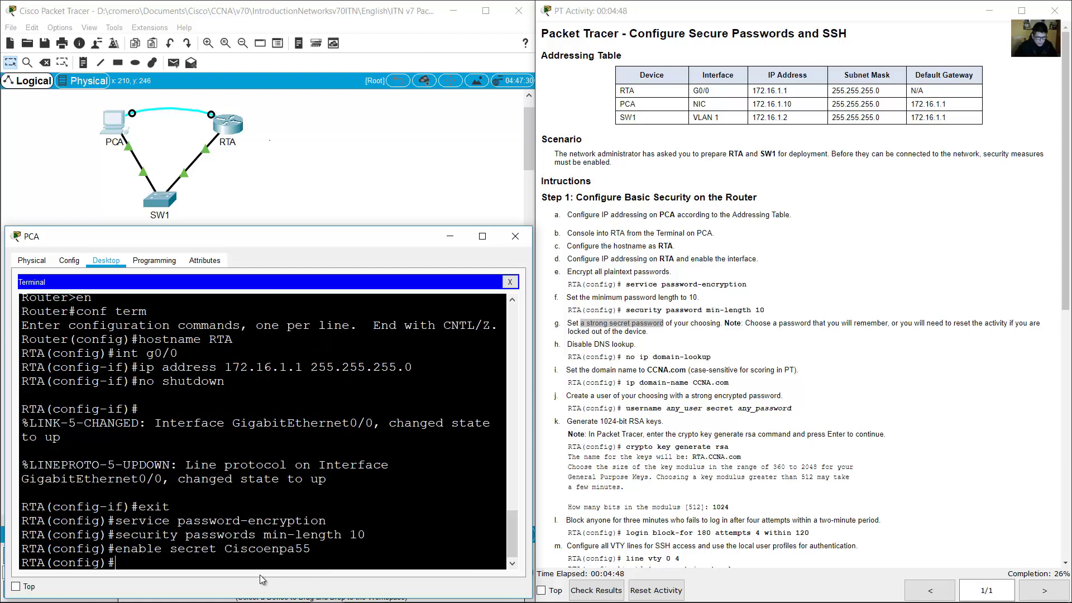
{"action": "left_click_drag", "start_coordinate": [226, 550], "coordinate": [313, 549]}
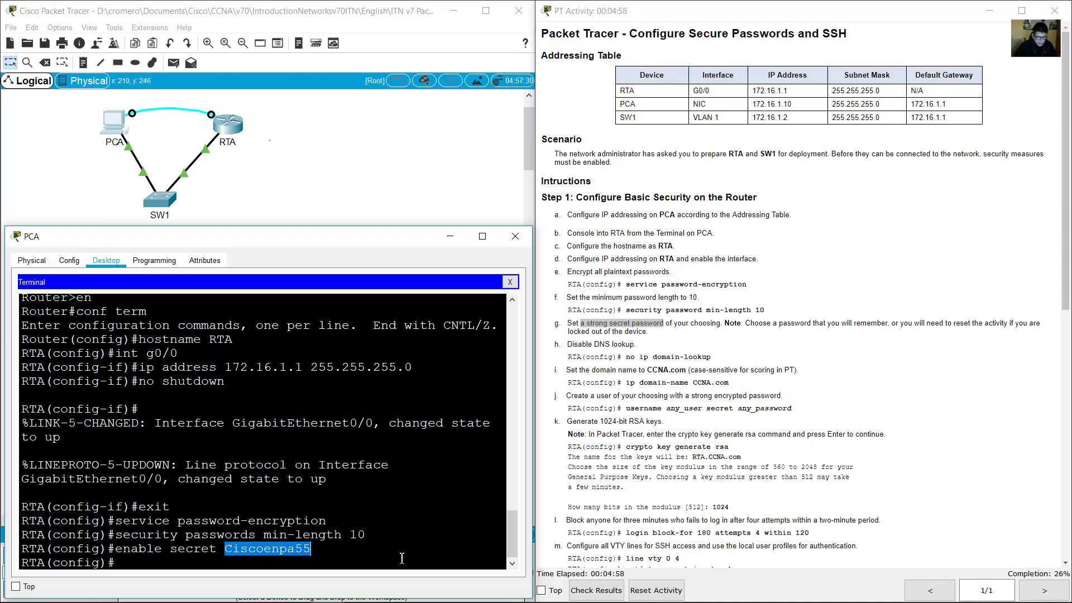
{"action": "mouse_move", "coordinate": [578, 344]}
{"action": "left_mouse_down"}
{"action": "mouse_move", "coordinate": [636, 344]}
{"action": "mouse_move", "coordinate": [598, 340]}
{"action": "left_mouse_up"}
Disable DNS lookup on RTA with no ip domain lookup
{"action": "left_click", "coordinate": [346, 483]}
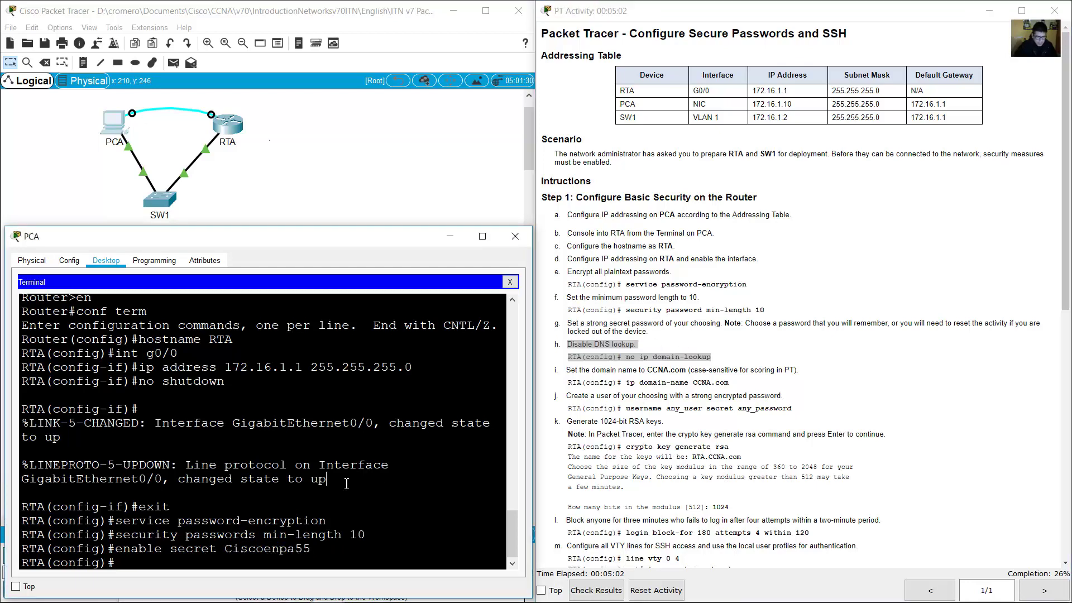
{"action": "type", "text": "no ip domain"}
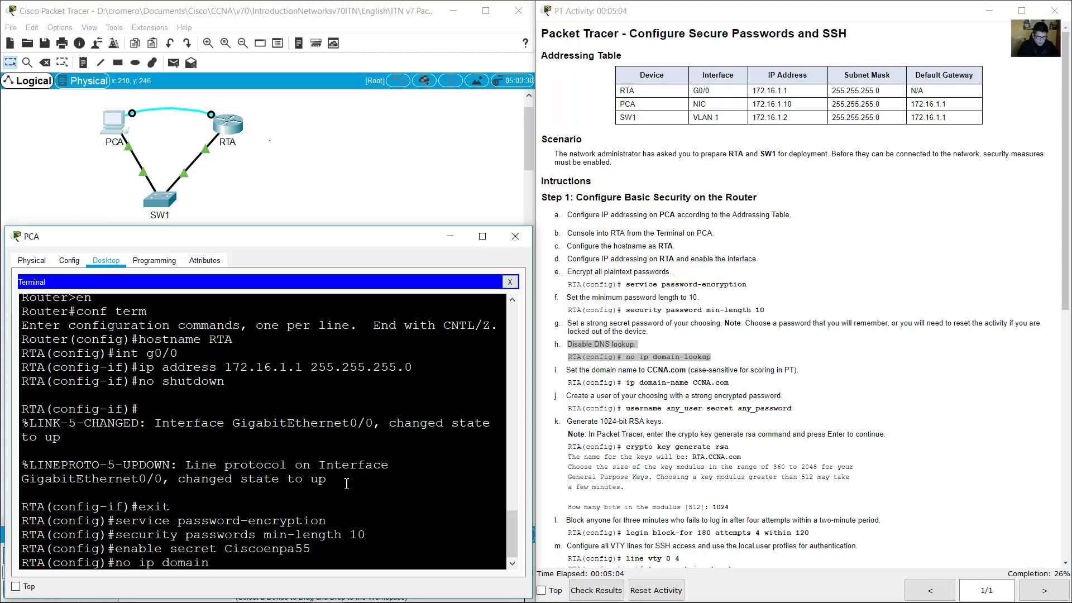
{"action": "type", "text": " lookup"}
{"action": "key", "text": "Return"}
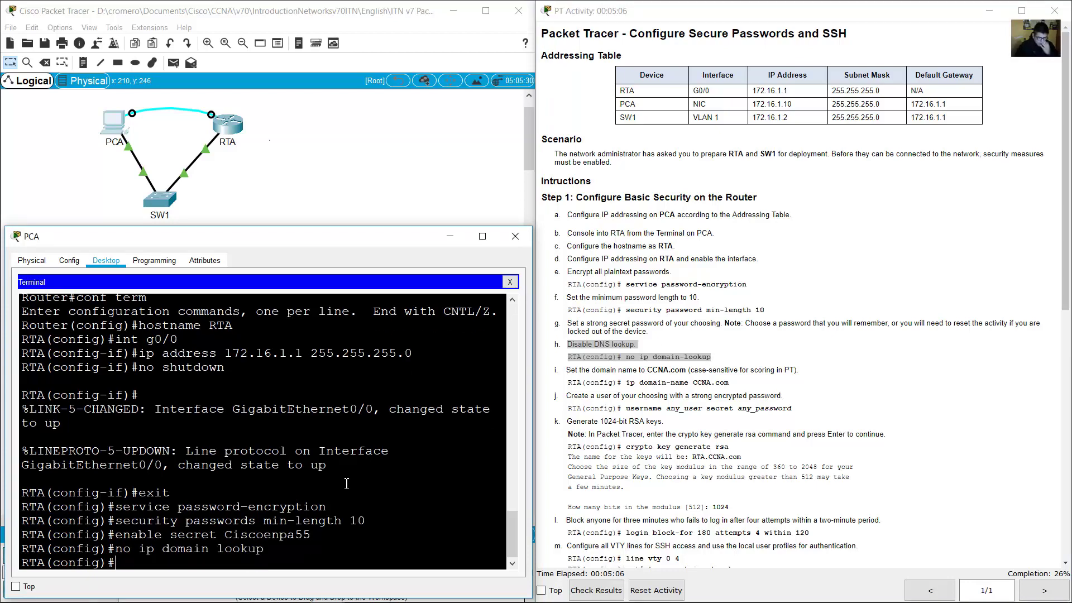
{"action": "left_click_drag", "start_coordinate": [570, 368], "coordinate": [728, 383]}
Set RTA's domain name with ip domain-name CCNA.com, correcting a typo
{"action": "left_click", "coordinate": [294, 495]}
{"action": "type", "text": "ip domdina"}
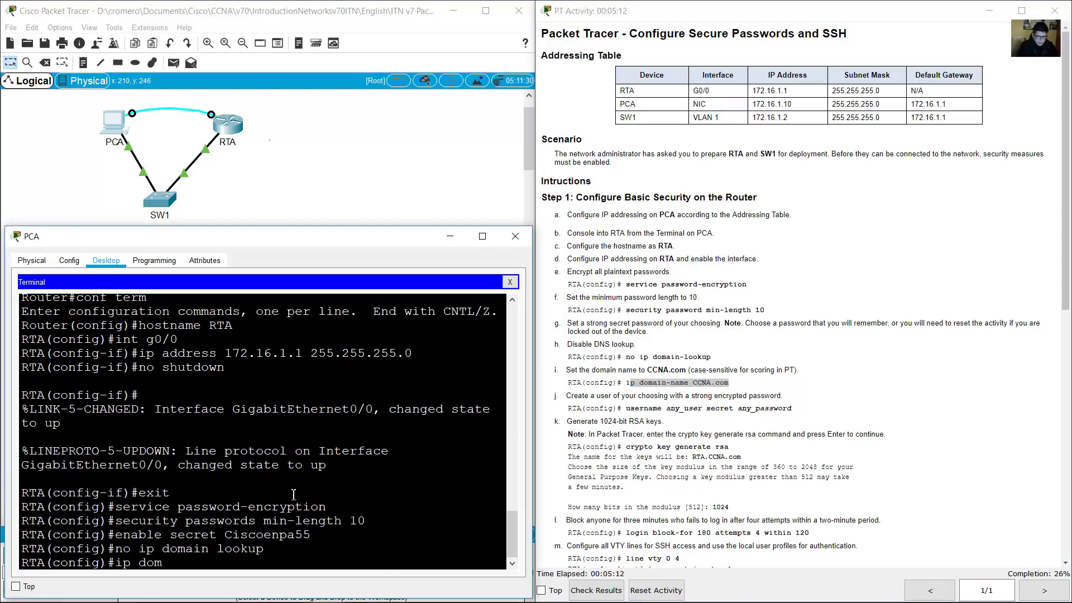
{"action": "key", "text": "BackSpace"}
{"action": "key", "text": "BackSpace"}
{"action": "type", "text": "ain-name CCNA.com"}
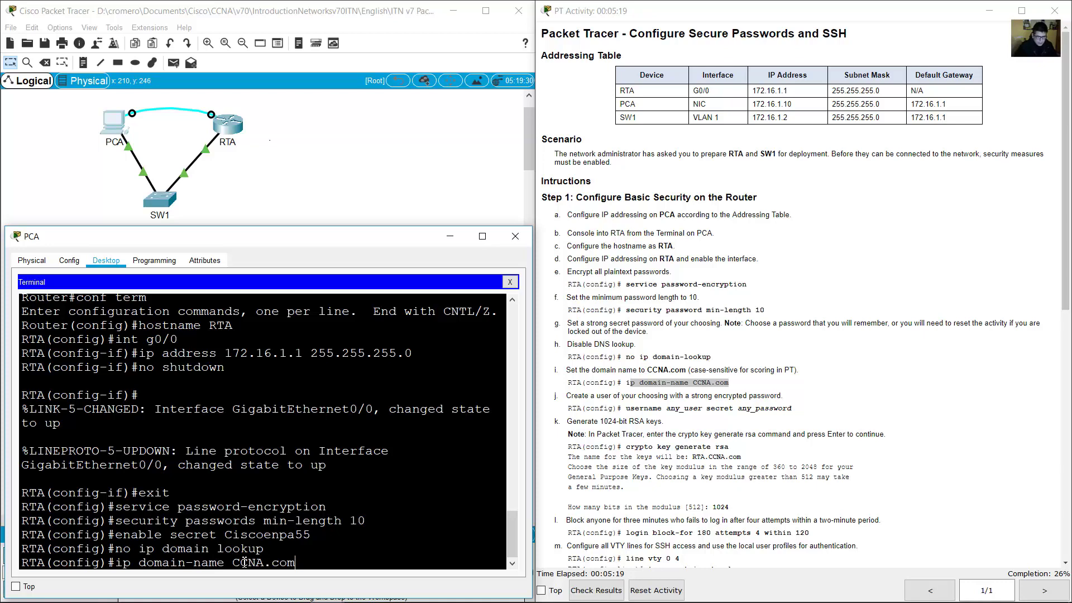
{"action": "key", "text": "Return"}
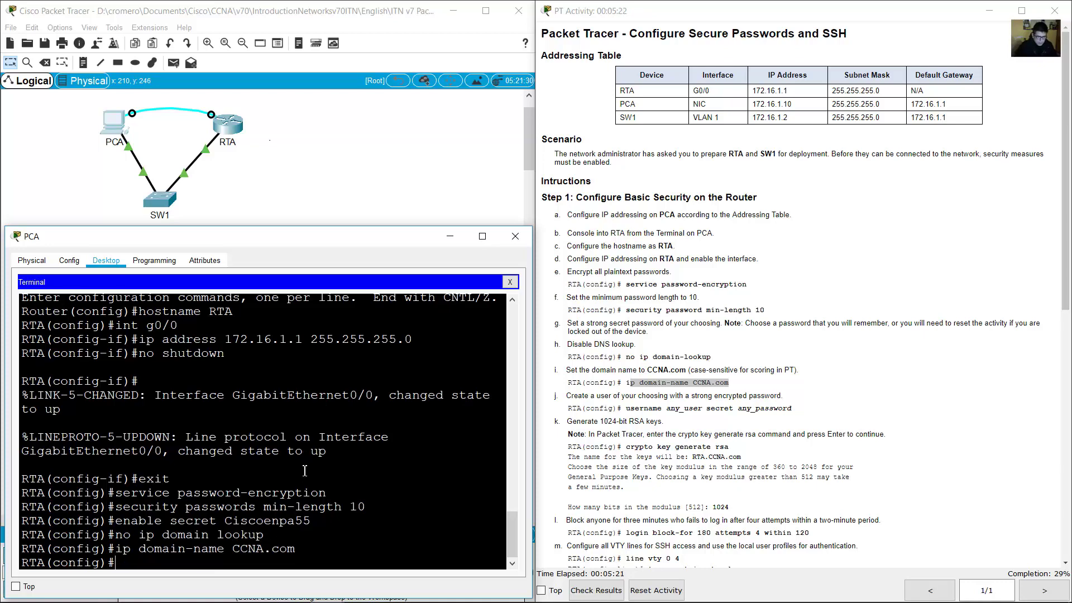
{"action": "left_click_drag", "start_coordinate": [570, 395], "coordinate": [779, 395]}
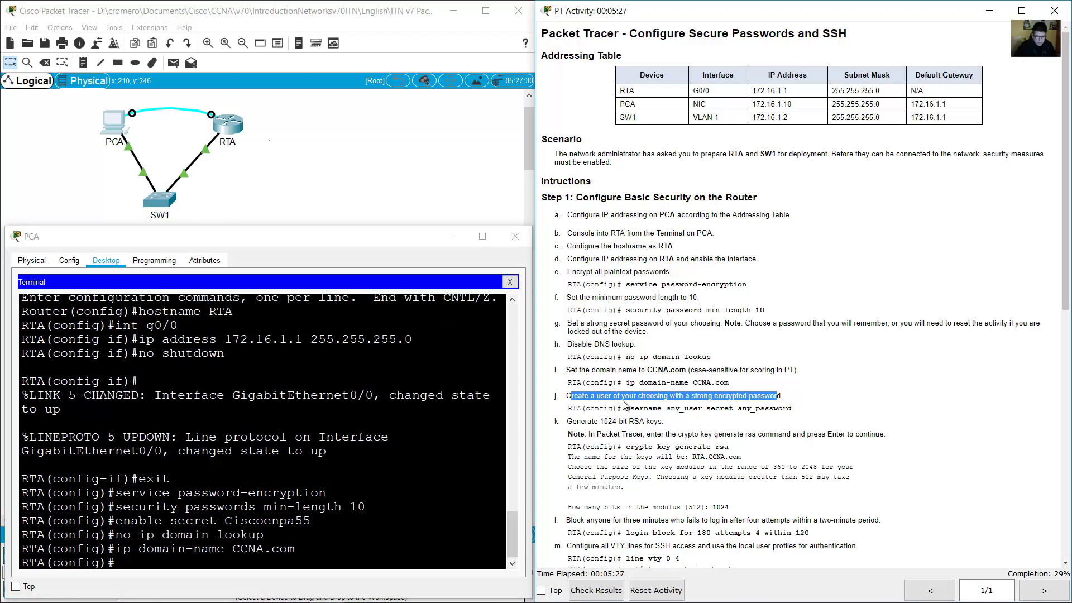
{"action": "left_click_drag", "start_coordinate": [629, 408], "coordinate": [792, 413]}
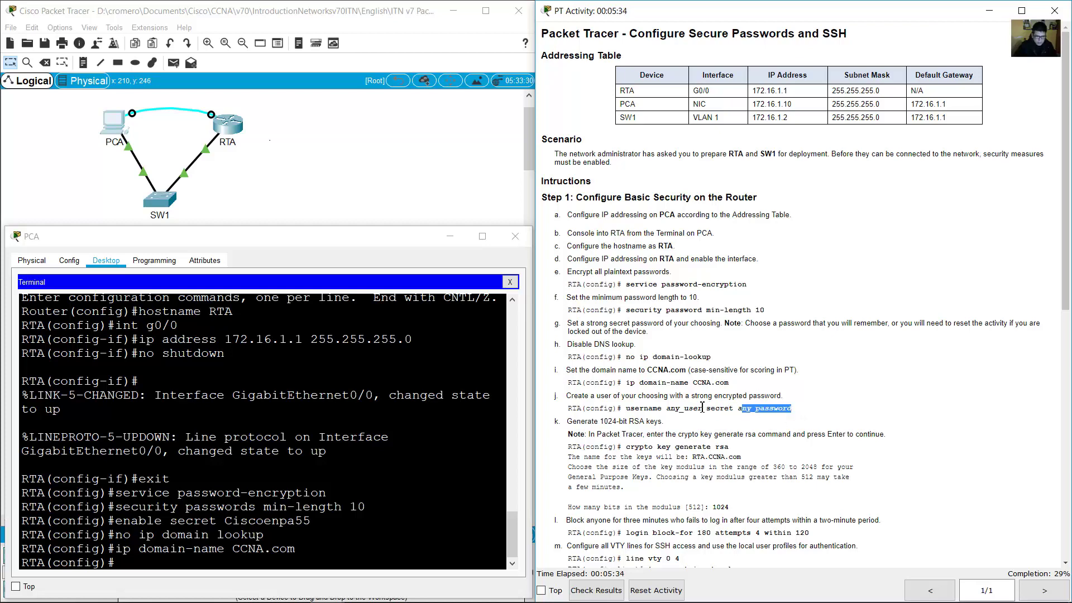
{"action": "left_click_drag", "start_coordinate": [279, 506], "coordinate": [366, 506]}
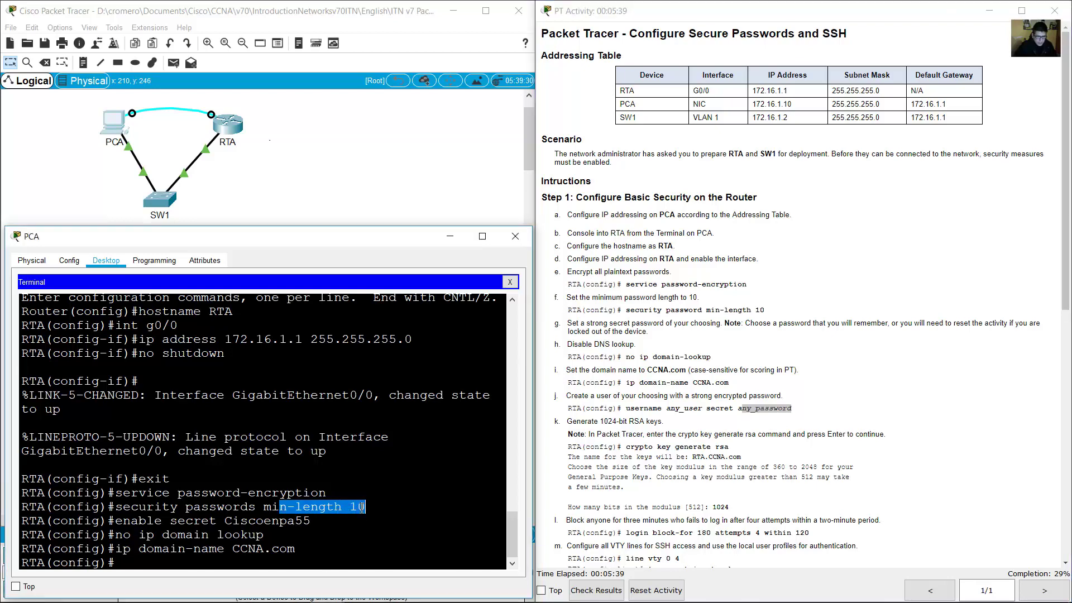
{"action": "left_click", "coordinate": [315, 562]}
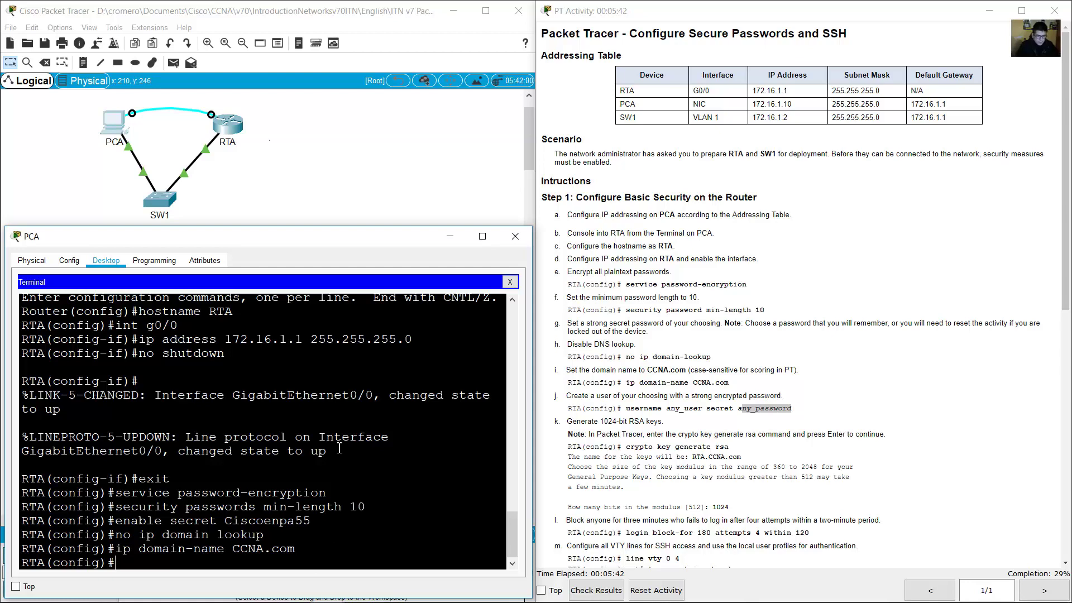
Create a local user with username <name> secret <strong password> on RTA
{"action": "type", "text": "username cromero"}
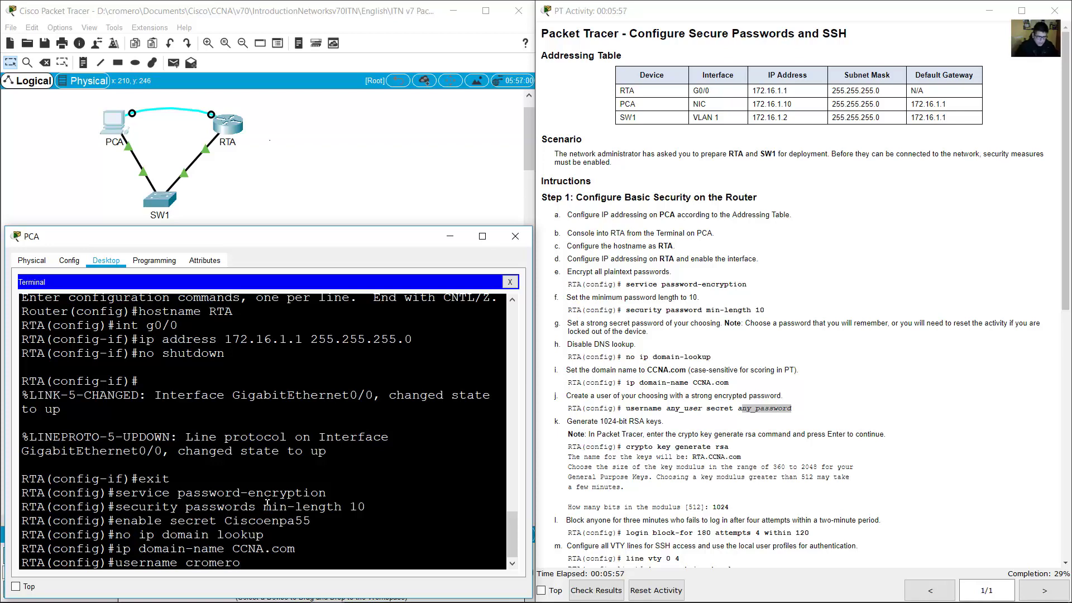
{"action": "left_click_drag", "start_coordinate": [186, 563], "coordinate": [258, 564]}
{"action": "type", "text": "secret"}
{"action": "type", "text": "Ciscouspa55"}
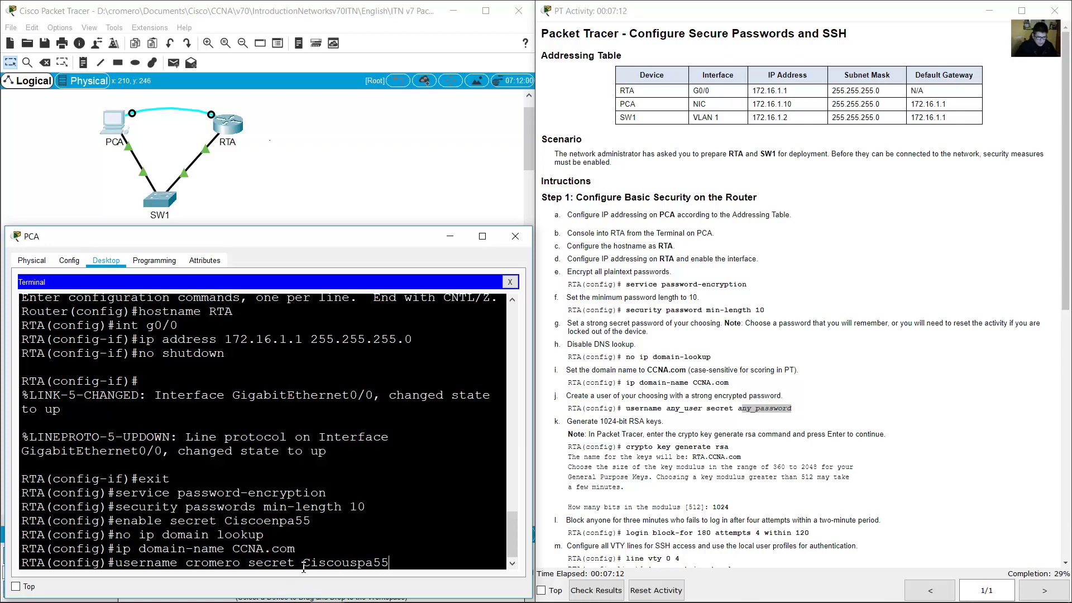
{"action": "left_click_drag", "start_coordinate": [187, 565], "coordinate": [408, 563]}
{"action": "left_click_drag", "start_coordinate": [186, 564], "coordinate": [239, 564]}
{"action": "left_click", "coordinate": [239, 563]}
{"action": "left_click_drag", "start_coordinate": [303, 563], "coordinate": [409, 562]}
{"action": "key", "text": "Return"}
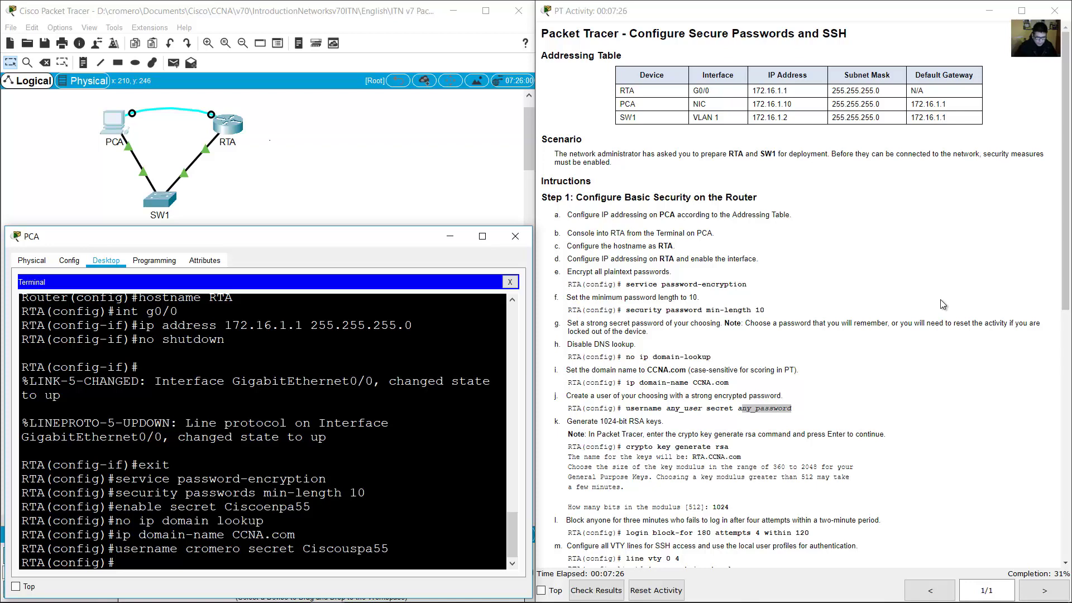
{"action": "left_click_drag", "start_coordinate": [571, 420], "coordinate": [728, 446]}
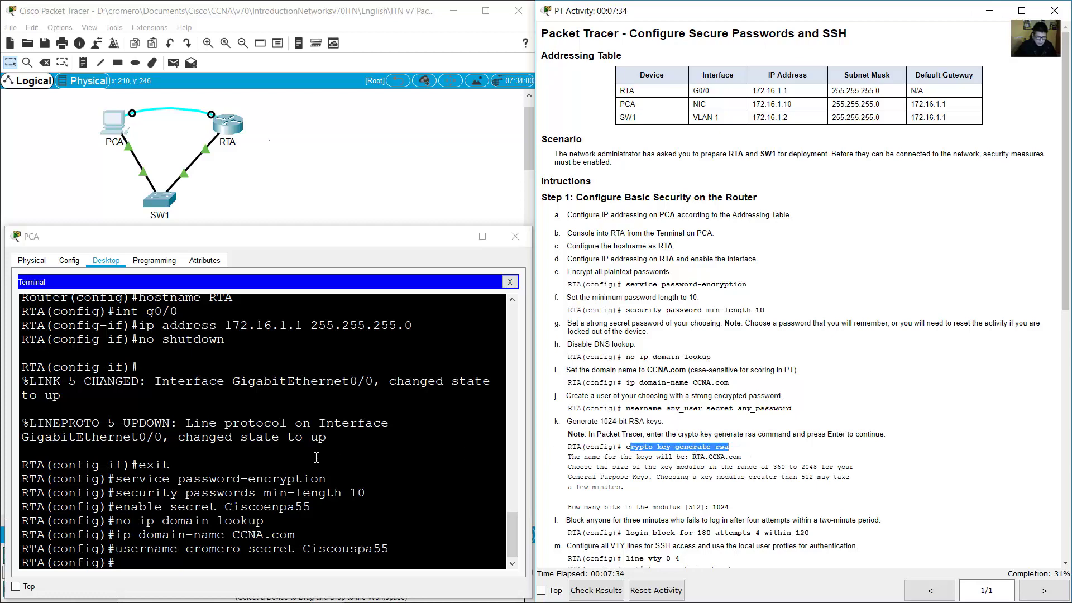
Run crypto key generate rsa and choose a 1024-bit modulus
{"action": "left_click", "coordinate": [316, 458]}
{"action": "type", "text": "crypto k"}
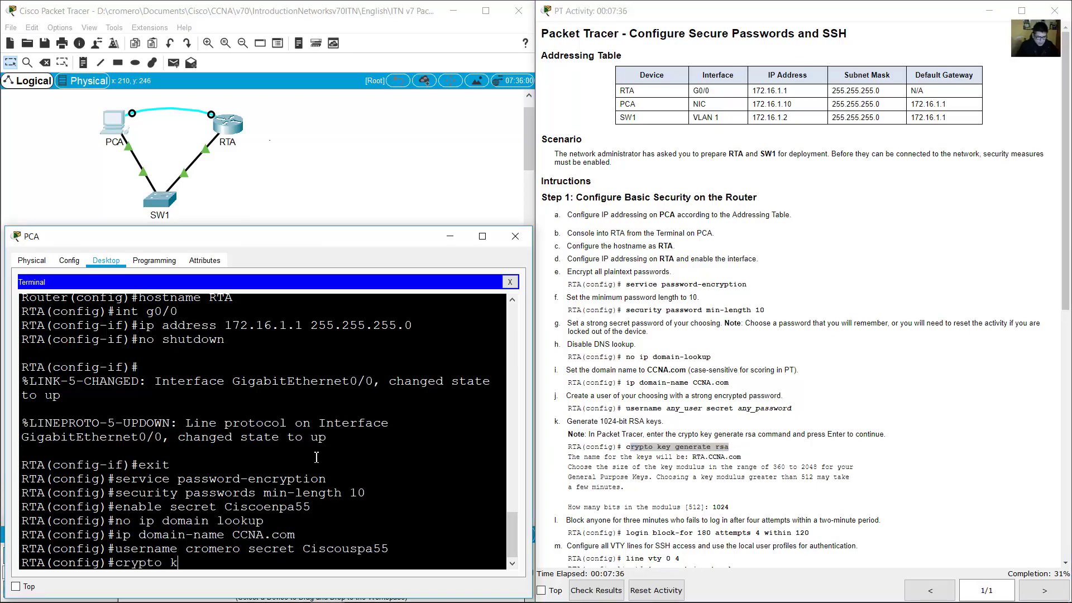
{"action": "type", "text": "ey generate rsa"}
{"action": "key", "text": "Return"}
{"action": "type", "text": "1024"}
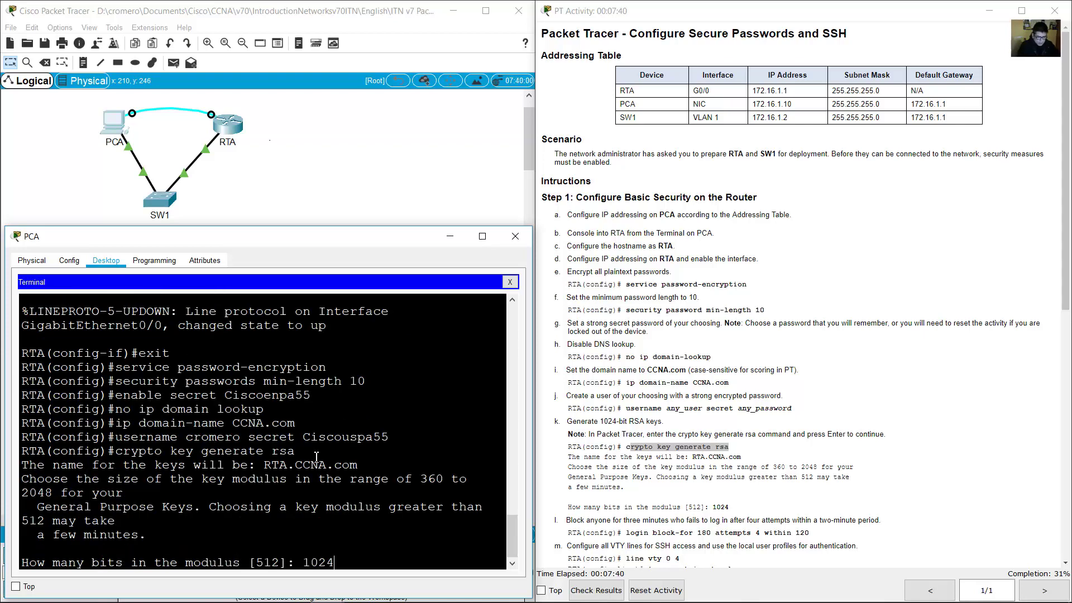
{"action": "key", "text": "Return"}
{"action": "scroll", "coordinate": [786, 461], "scroll_direction": "down", "scroll_amount": 7}
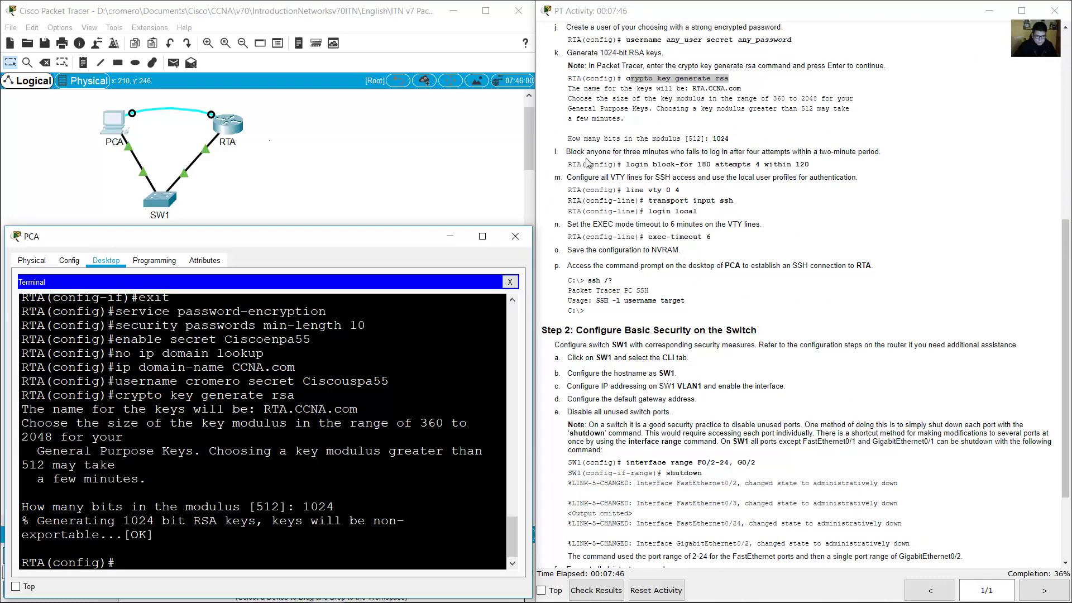
{"action": "left_click_drag", "start_coordinate": [571, 152], "coordinate": [882, 151]}
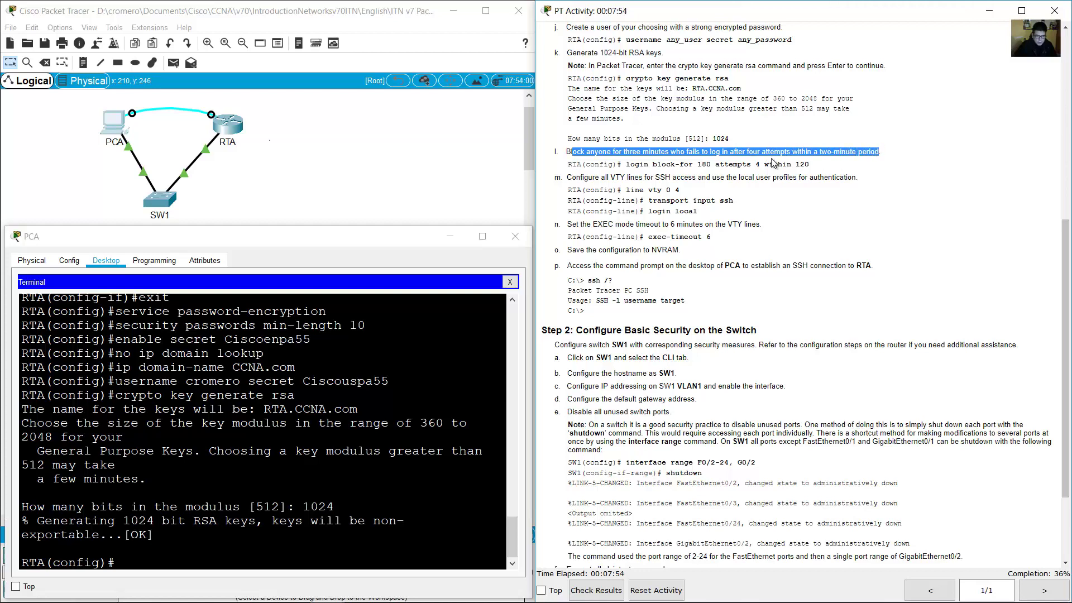
Begin RTA's login blocking command with 'login block-for 180 attempts'
{"action": "left_click_drag", "start_coordinate": [626, 164], "coordinate": [808, 165]}
{"action": "left_click", "coordinate": [329, 344]}
{"action": "type", "text": "lig"}
{"action": "type", "text": "ogin block"}
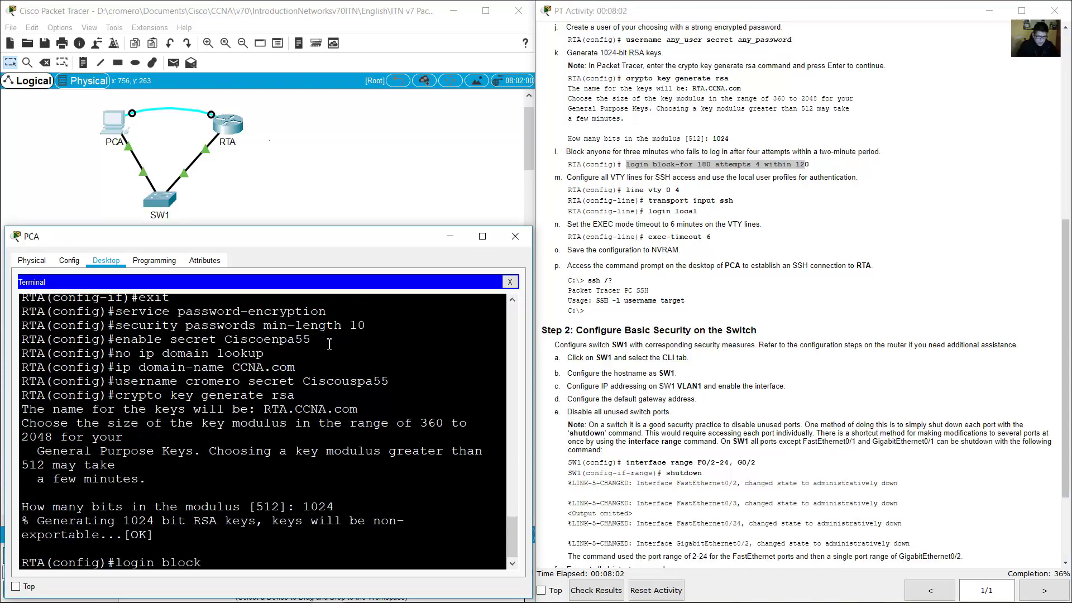
{"action": "type", "text": "-for"}
{"action": "left_click", "coordinate": [717, 166]}
{"action": "left_click_drag", "start_coordinate": [584, 151], "coordinate": [716, 164]}
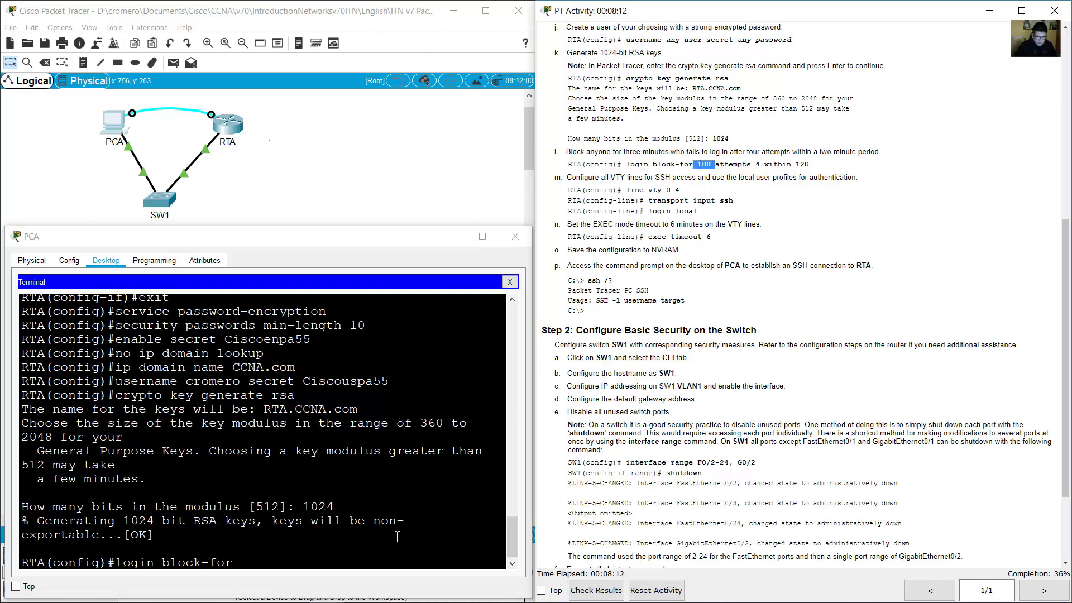
{"action": "left_click", "coordinate": [379, 562]}
{"action": "type", "text": "180"}
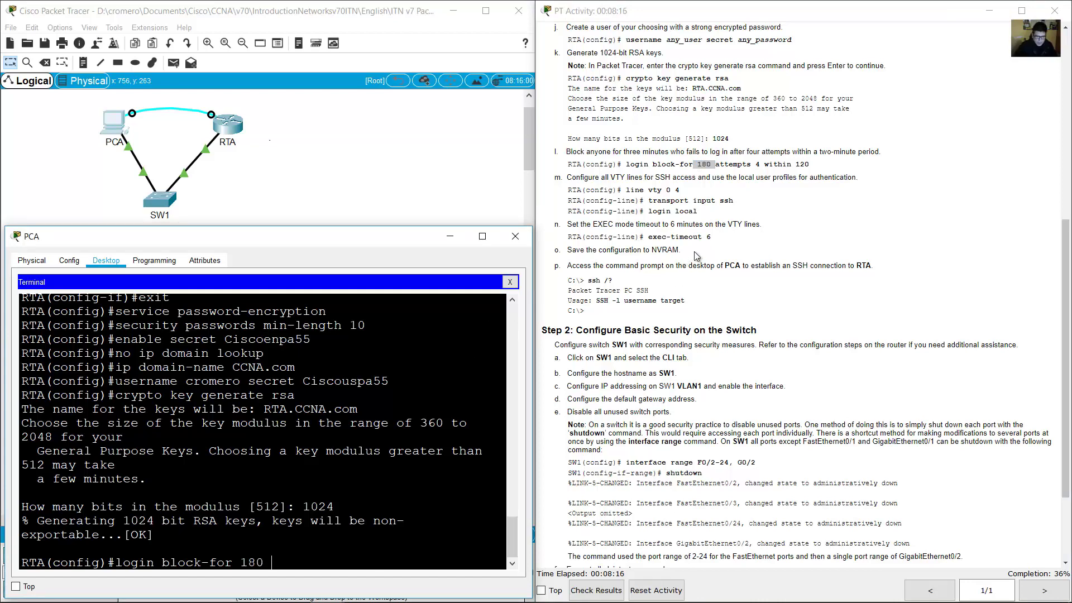
{"action": "type", "text": " attempts"}
Finish the command with 4 attempts within 120 seconds and submit it
{"action": "left_click", "coordinate": [754, 175]}
{"action": "left_click_drag", "start_coordinate": [680, 153], "coordinate": [755, 164]}
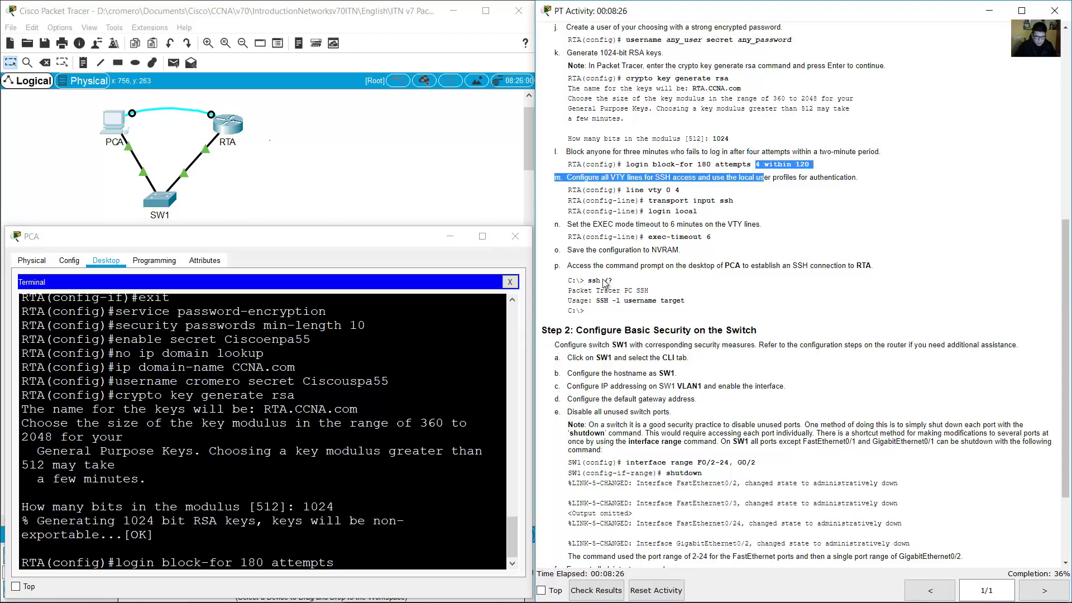
{"action": "left_click", "coordinate": [371, 566]}
{"action": "type", "text": "4"}
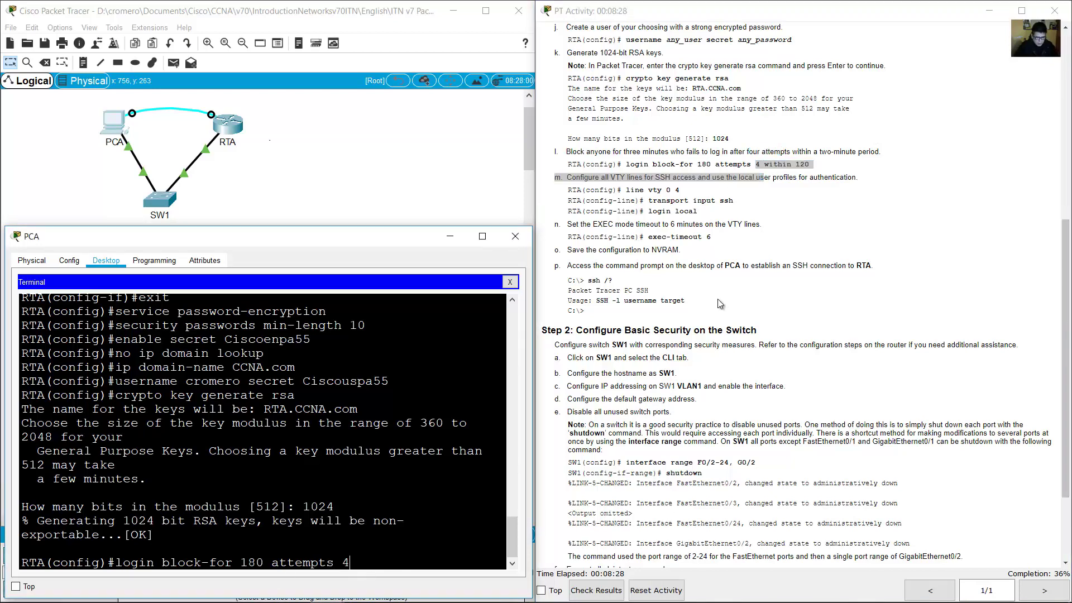
{"action": "left_click", "coordinate": [802, 179]}
{"action": "left_click_drag", "start_coordinate": [809, 152], "coordinate": [852, 154]}
{"action": "left_click", "coordinate": [824, 155]}
{"action": "double_click", "coordinate": [802, 164]}
{"action": "left_click", "coordinate": [384, 572]}
{"action": "type", "text": "within 120"}
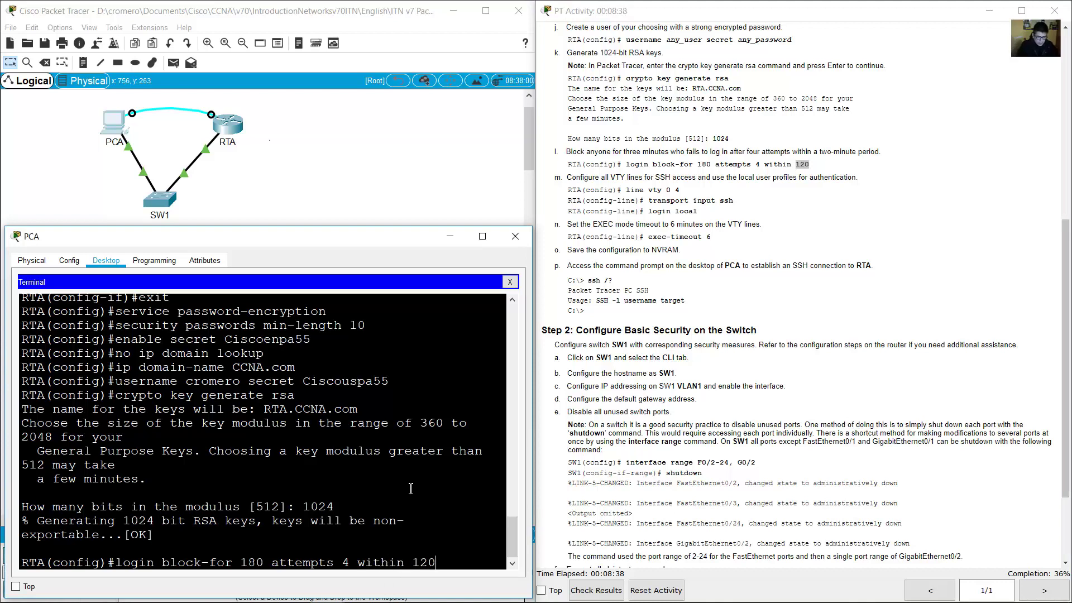
{"action": "key", "text": "Return"}
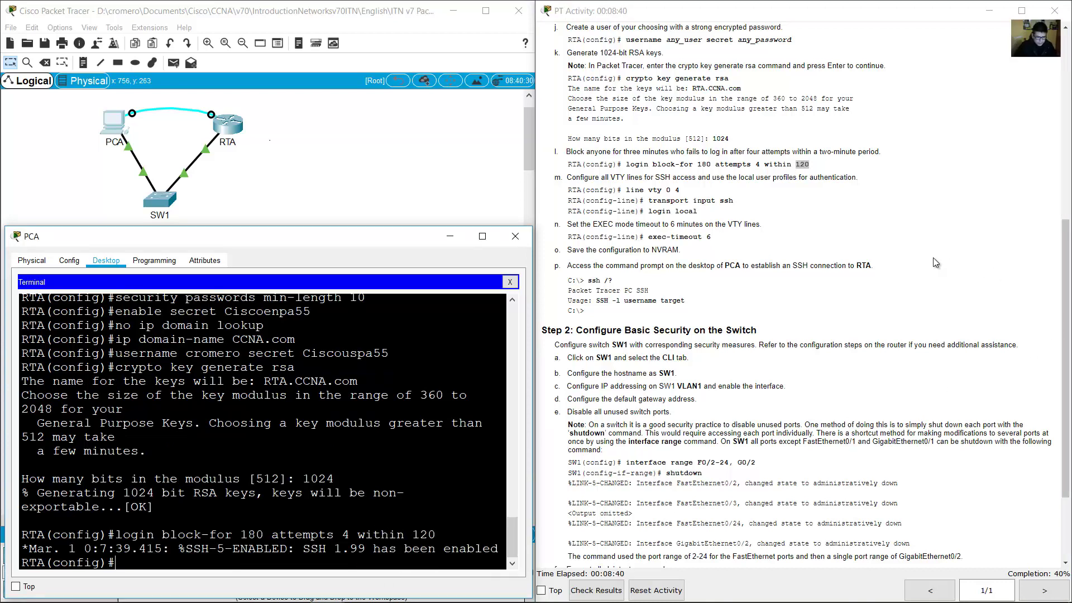
{"action": "left_click_drag", "start_coordinate": [567, 176], "coordinate": [697, 179]}
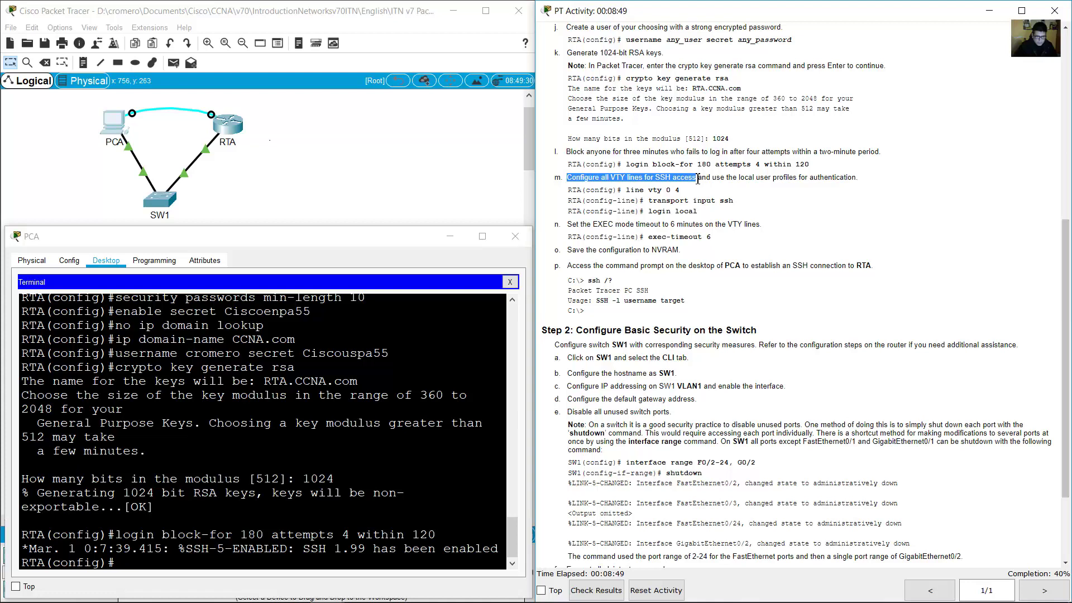
Enter VTY lines 0 4 configuration and allow only SSH with 'transport input ssh'
{"action": "left_click", "coordinate": [321, 465]}
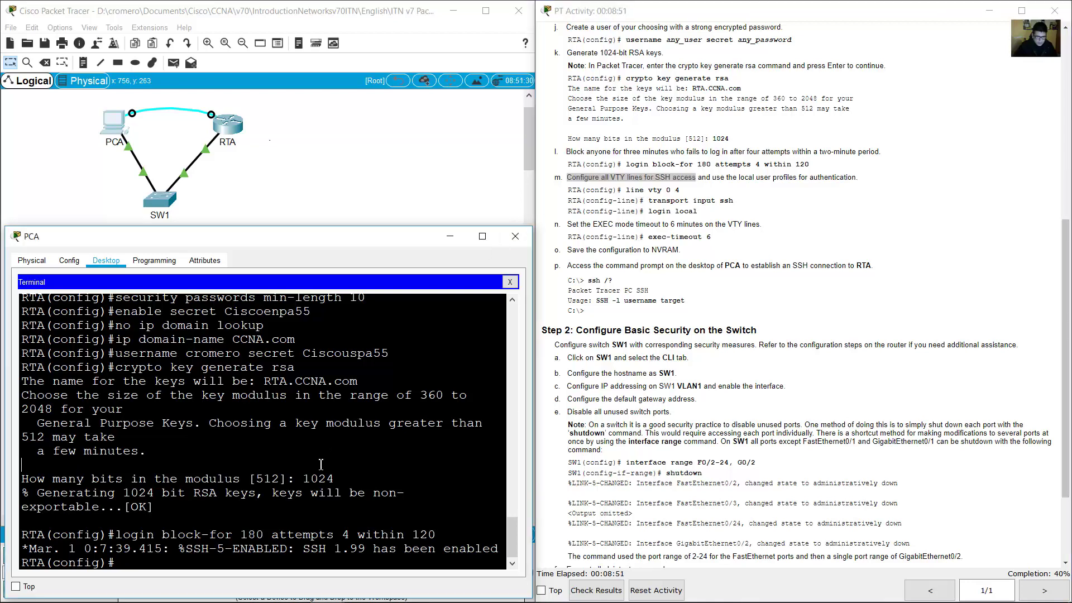
{"action": "type", "text": "line vty 0 4"}
{"action": "key", "text": "Return"}
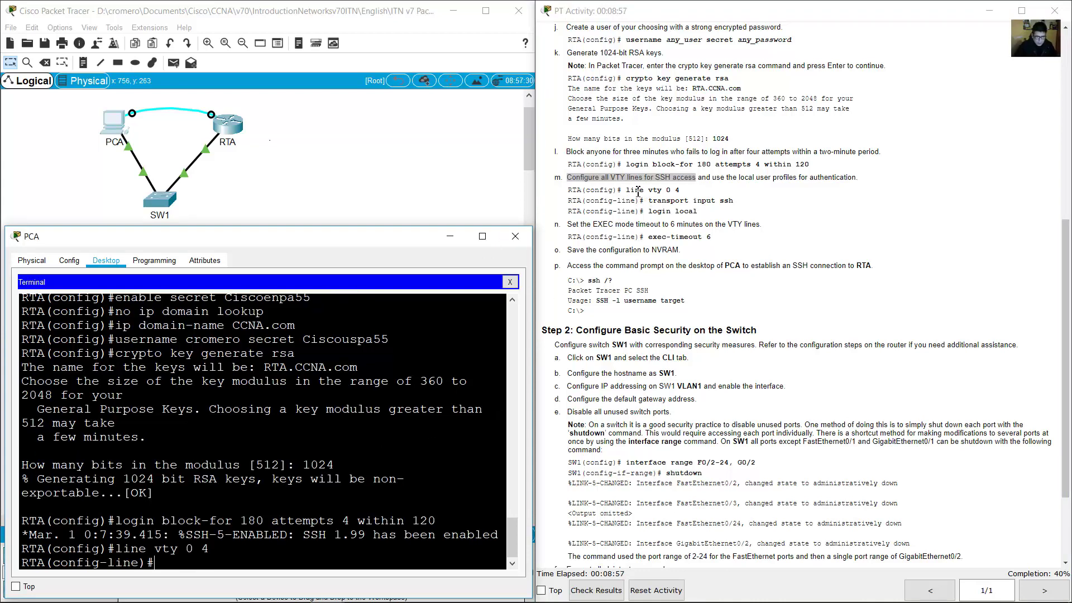
{"action": "left_click_drag", "start_coordinate": [639, 192], "coordinate": [680, 192]}
{"action": "left_click", "coordinate": [712, 192]}
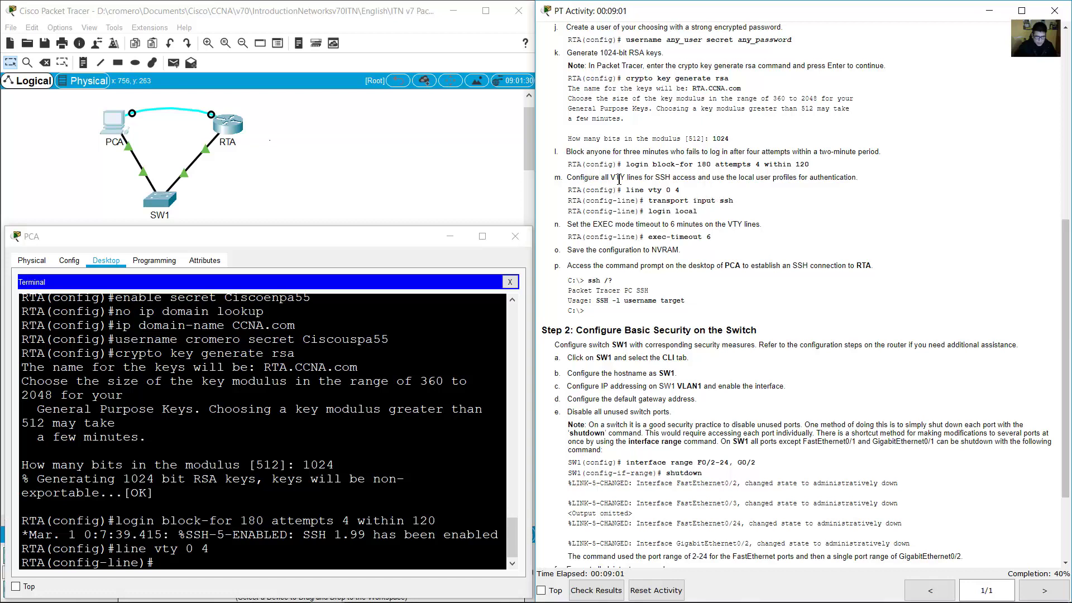
{"action": "left_click_drag", "start_coordinate": [646, 178], "coordinate": [745, 205]}
{"action": "left_click", "coordinate": [375, 434]}
{"action": "type", "text": "transport input ssh"}
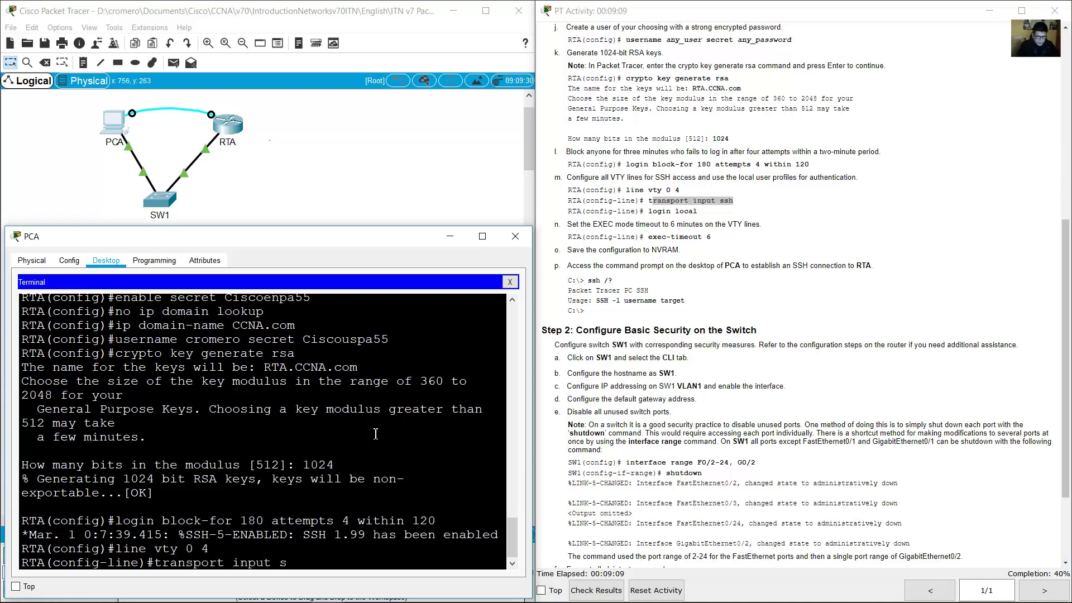
{"action": "key", "text": "Return"}
Make the VTY lines authenticate against local user accounts with 'login local'
{"action": "left_click", "coordinate": [745, 205]}
{"action": "left_click_drag", "start_coordinate": [706, 179], "coordinate": [852, 177]}
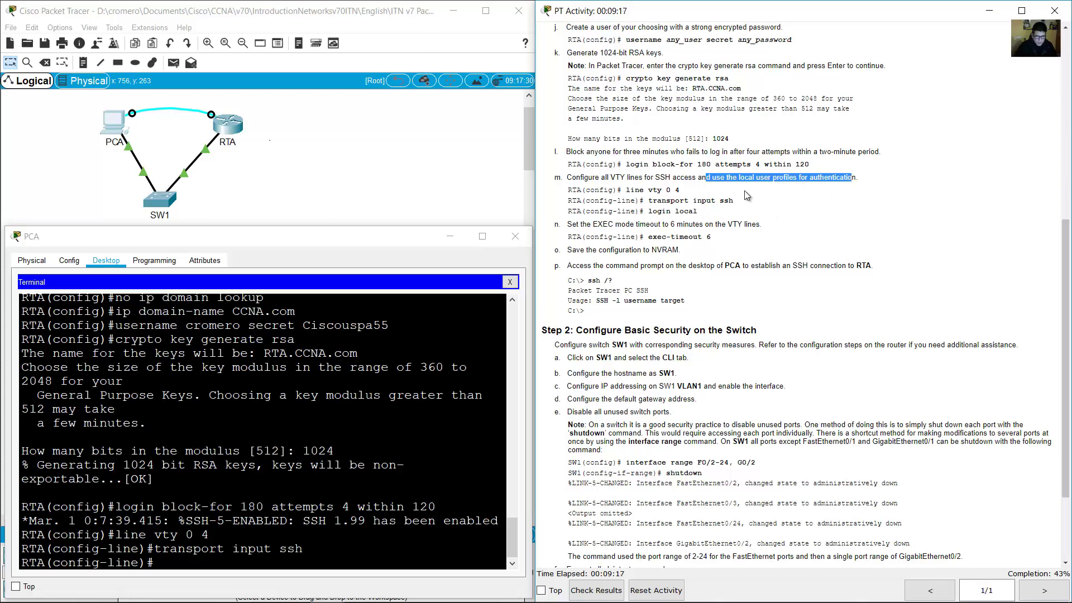
{"action": "left_click", "coordinate": [666, 211]}
{"action": "left_click_drag", "start_coordinate": [666, 211], "coordinate": [706, 215]}
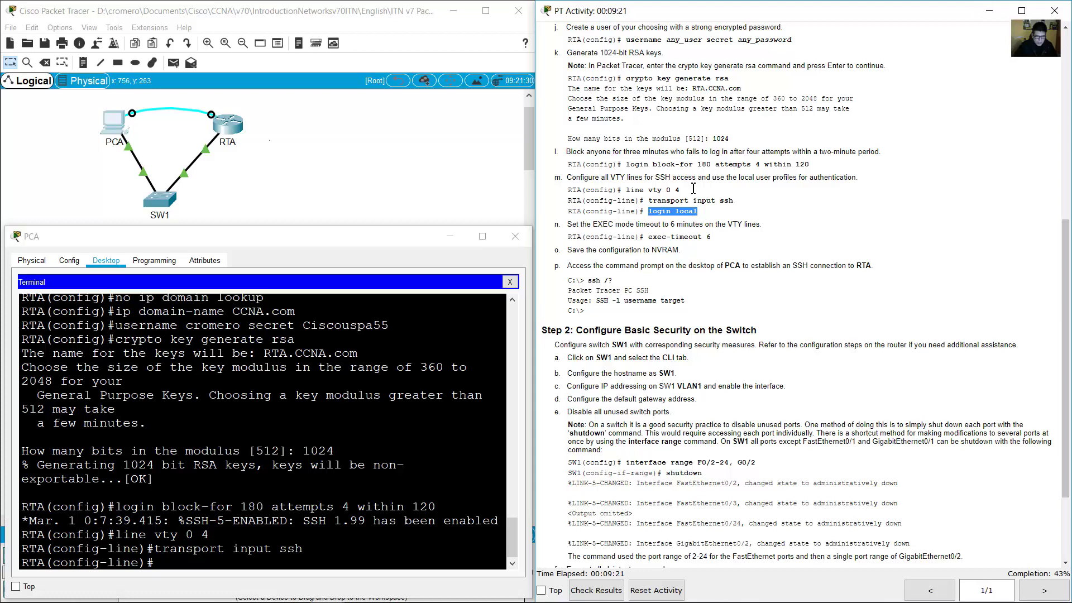
{"action": "left_click_drag", "start_coordinate": [625, 39], "coordinate": [792, 39]}
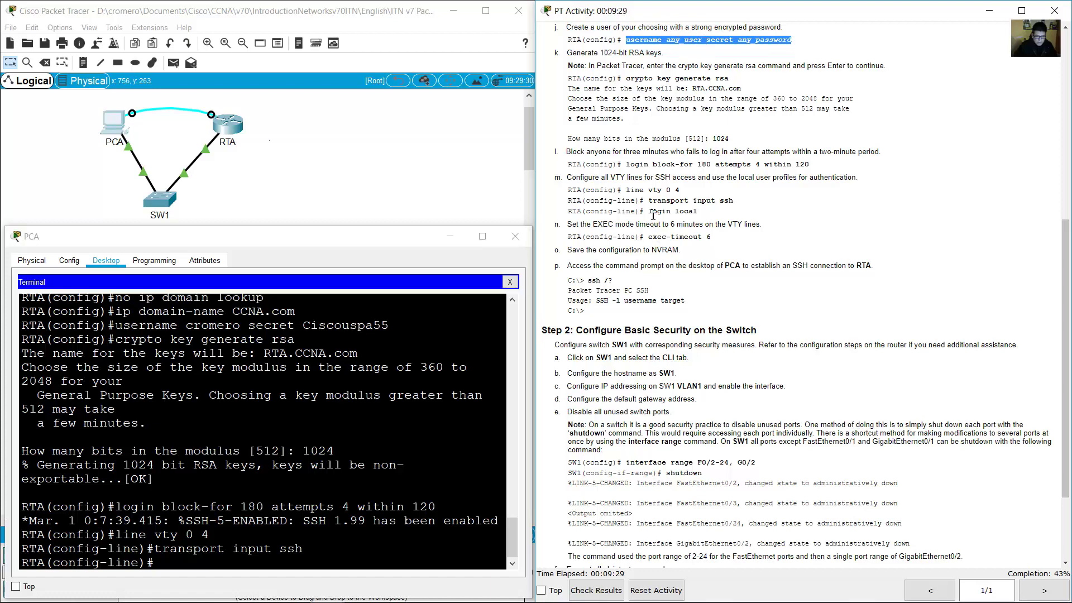
{"action": "left_click", "coordinate": [670, 211]}
{"action": "left_click_drag", "start_coordinate": [651, 211], "coordinate": [698, 212]}
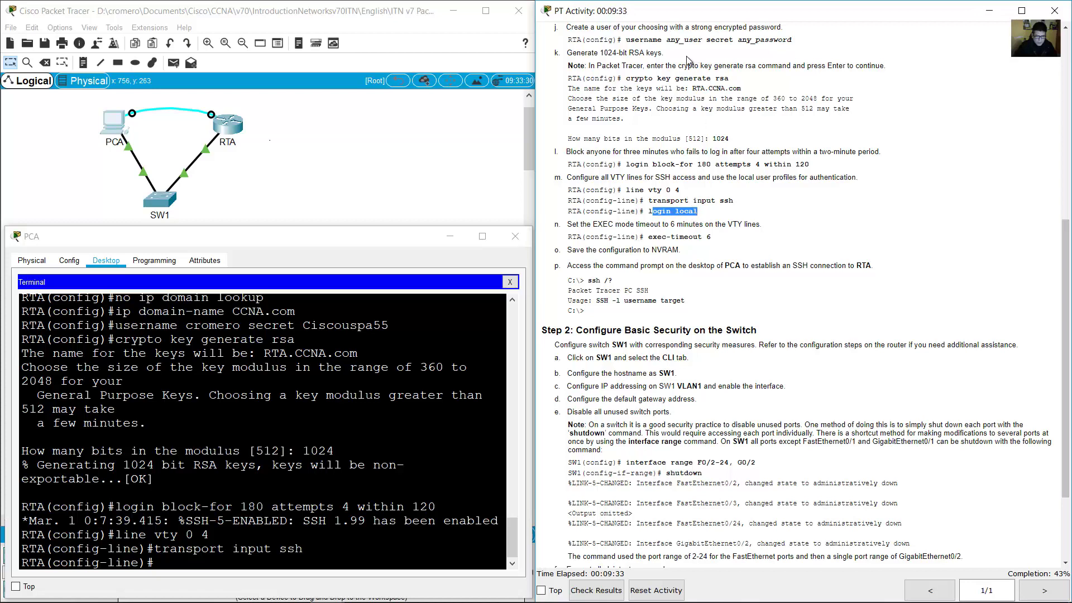
{"action": "left_click_drag", "start_coordinate": [625, 40], "coordinate": [793, 41]}
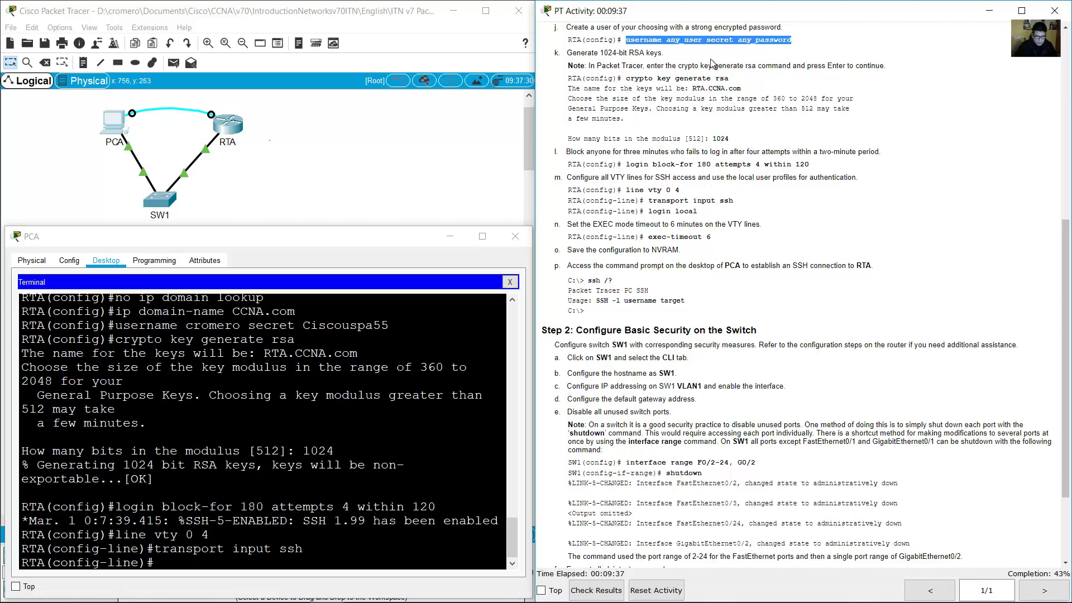
{"action": "left_click", "coordinate": [258, 538]}
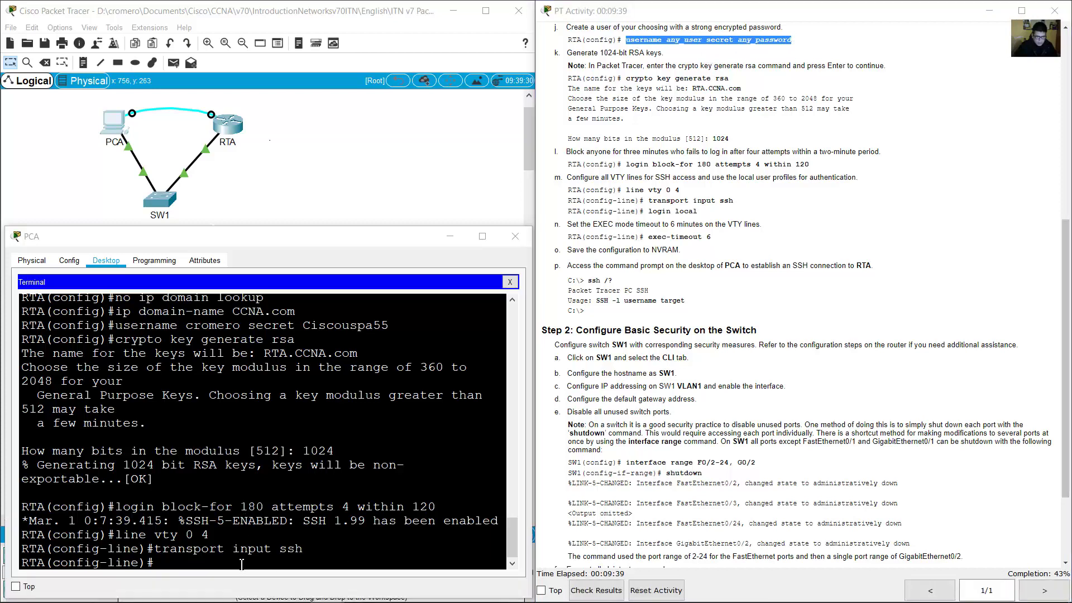
{"action": "type", "text": "login local"}
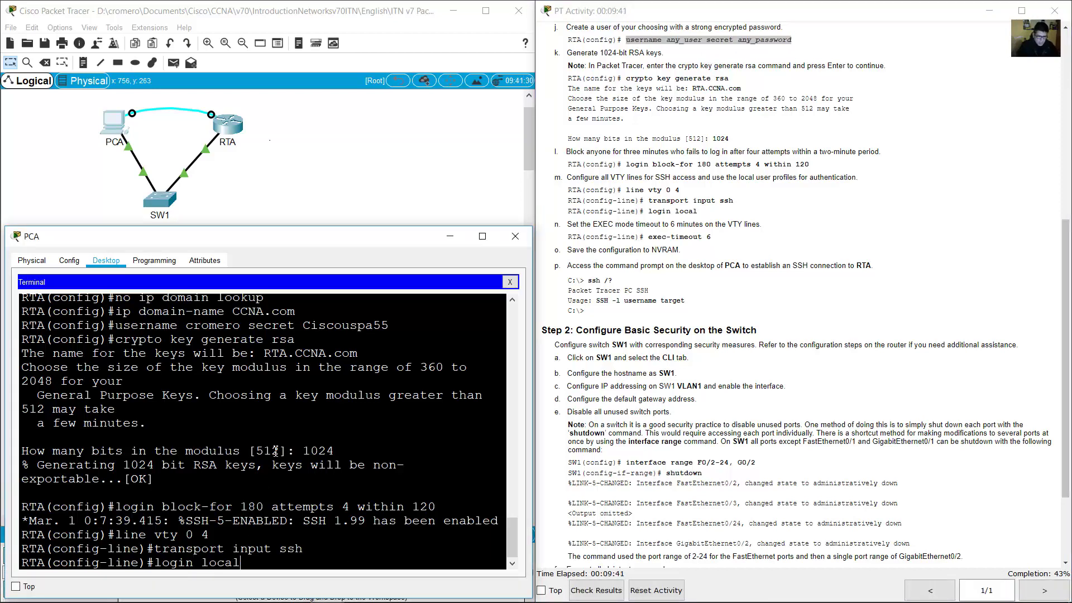
{"action": "key", "text": "Return"}
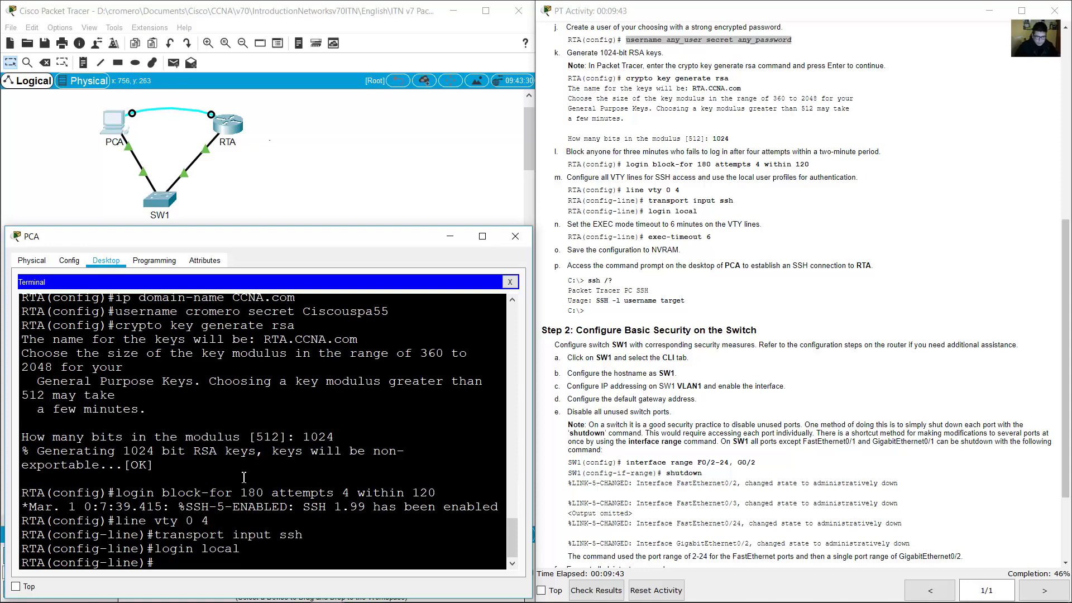
Set a 6-minute EXEC timeout on RTA's VTY lines
{"action": "left_click_drag", "start_coordinate": [580, 224], "coordinate": [711, 237]}
{"action": "left_click", "coordinate": [430, 389]}
{"action": "type", "text": "exec.-timeout 6"}
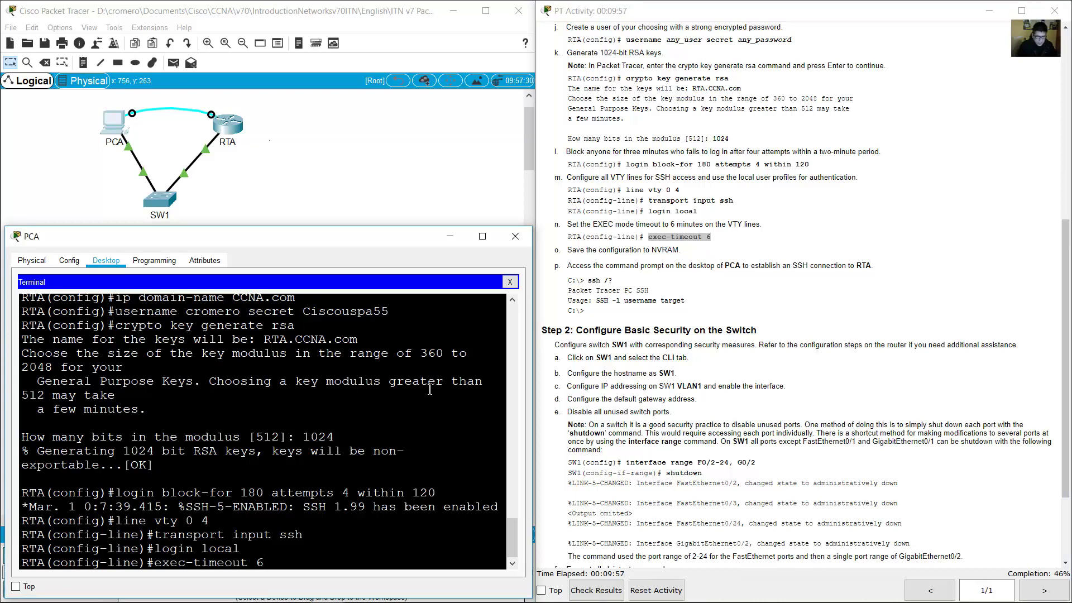
{"action": "key", "text": "Return"}
Return to the RTA# prompt with 'end' and start typing 'copy running-config startup-config'
{"action": "left_click_drag", "start_coordinate": [571, 251], "coordinate": [680, 253]}
{"action": "left_click", "coordinate": [329, 454]}
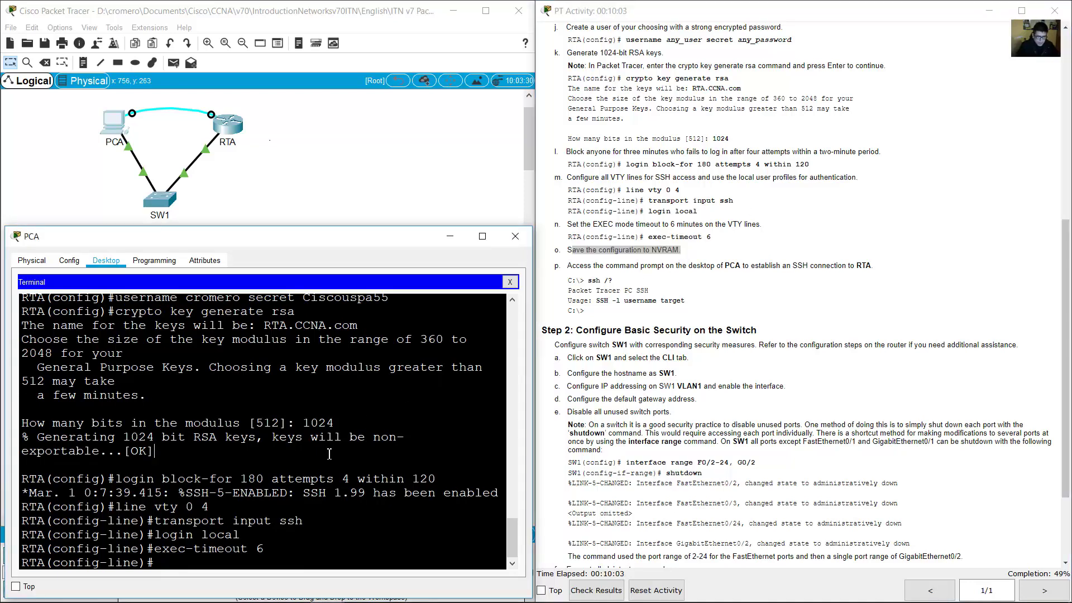
{"action": "type", "text": "end"}
{"action": "key", "text": "Return"}
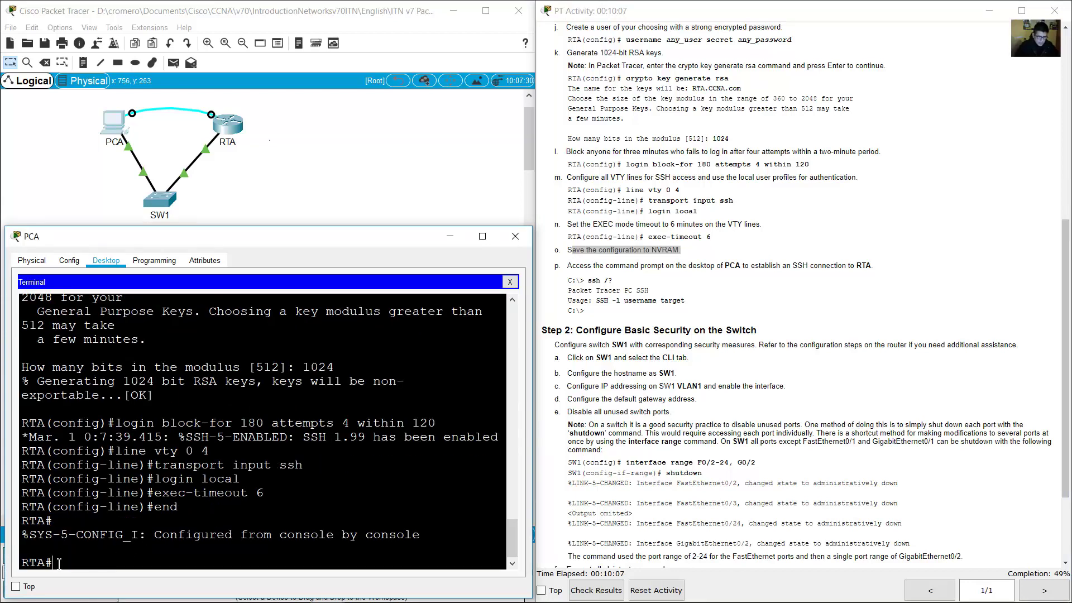
{"action": "type", "text": "copy run"}
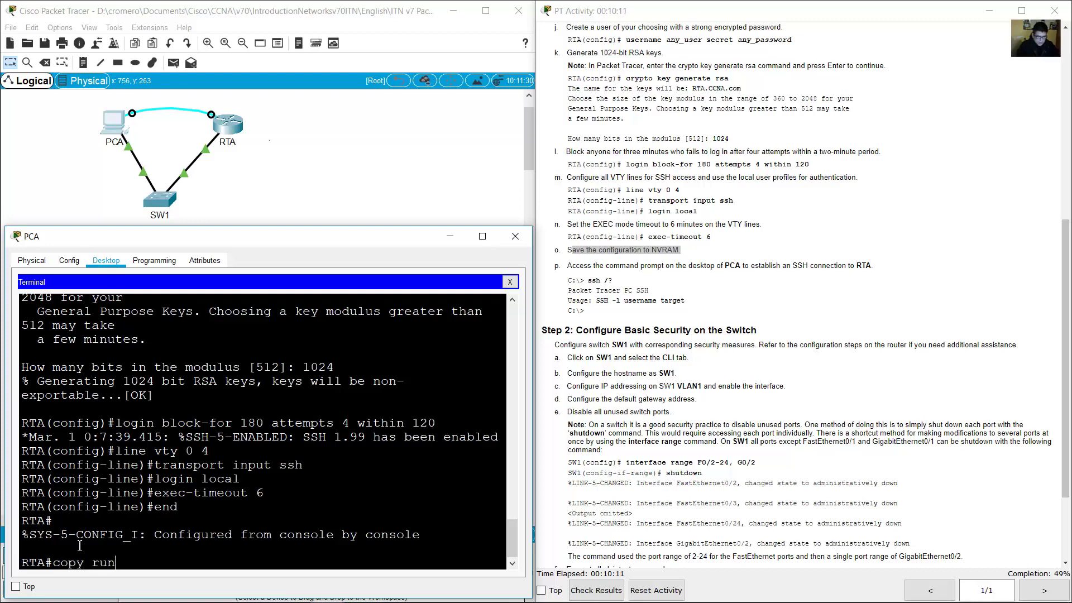
{"action": "type", "text": "ning-config s"}
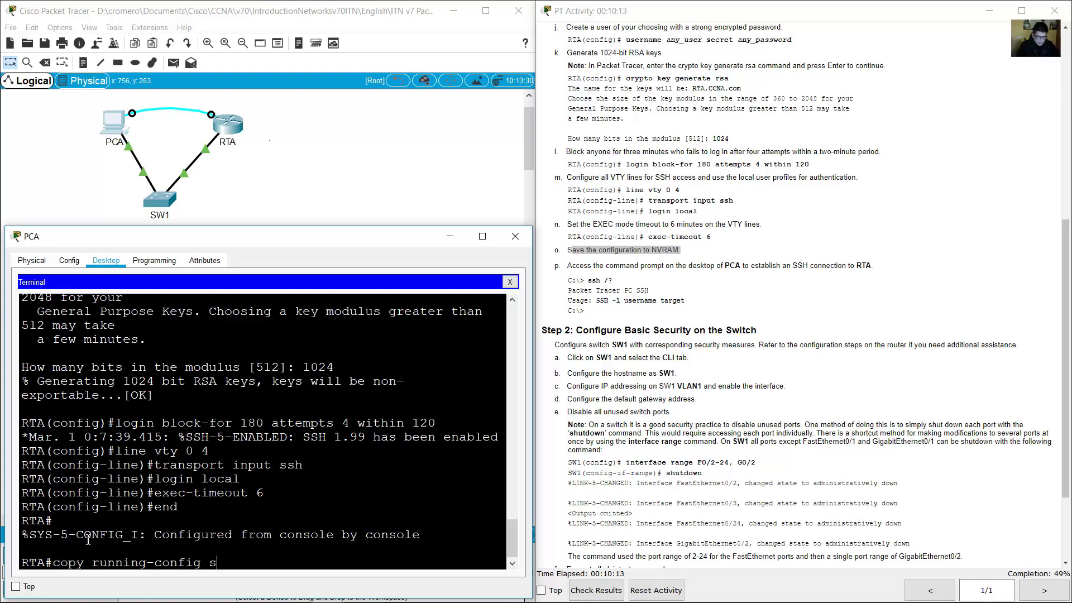
{"action": "type", "text": "tartup-config"}
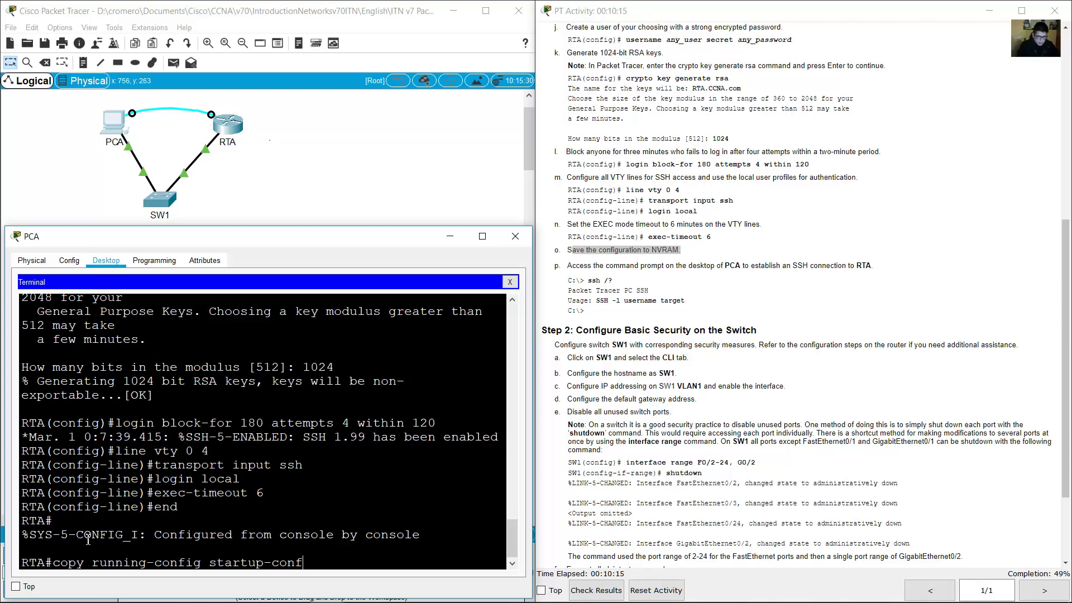
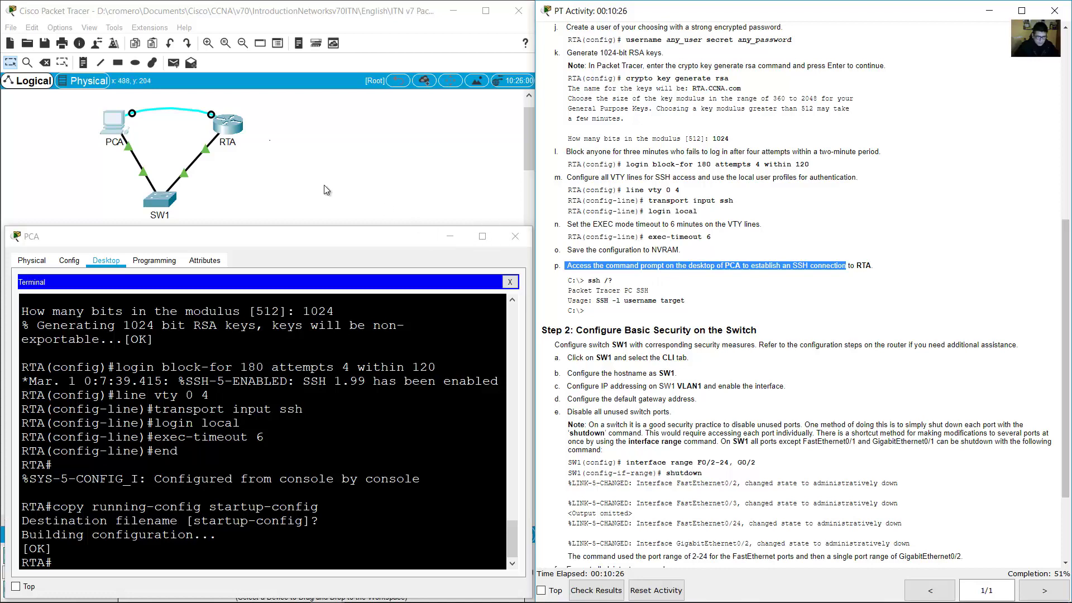
Close PCA's terminal, open its Command Prompt and run the SSH help command
{"action": "left_click", "coordinate": [310, 176]}
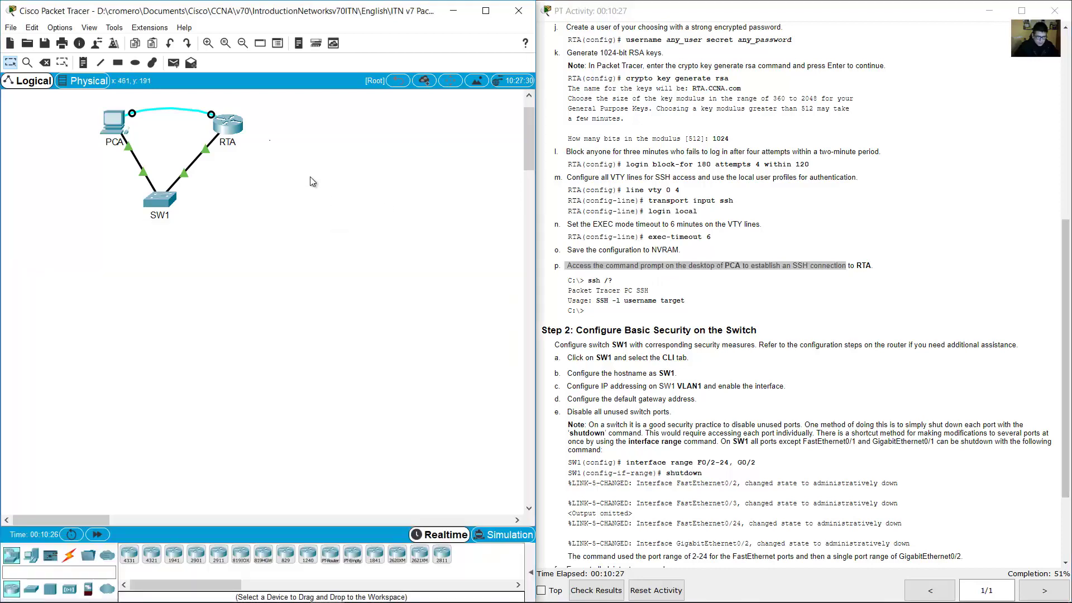
{"action": "left_click", "coordinate": [110, 129]}
{"action": "left_click", "coordinate": [509, 283]}
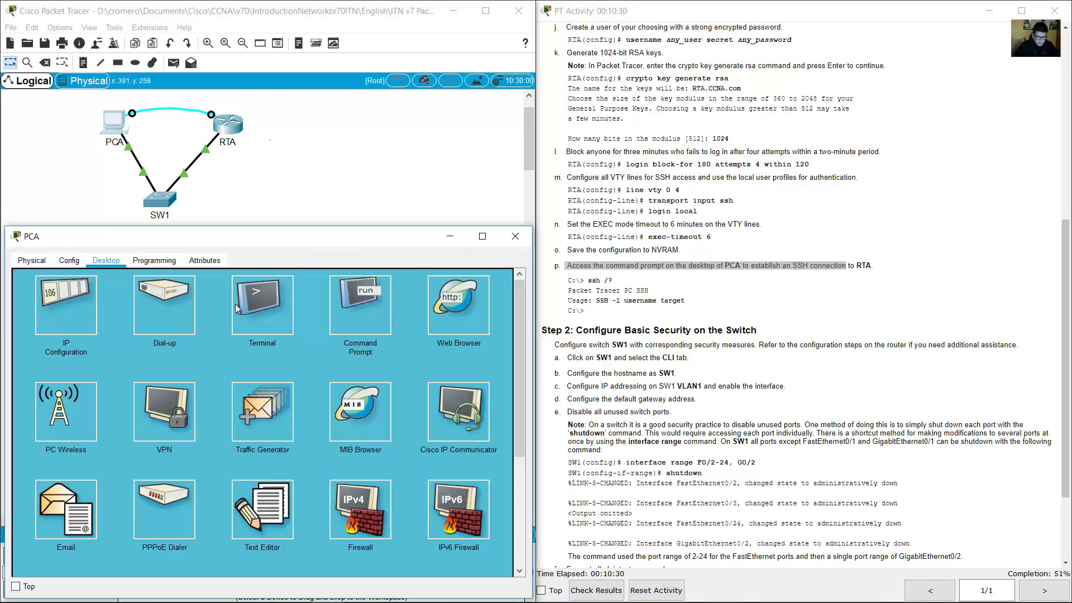
{"action": "left_click", "coordinate": [361, 304]}
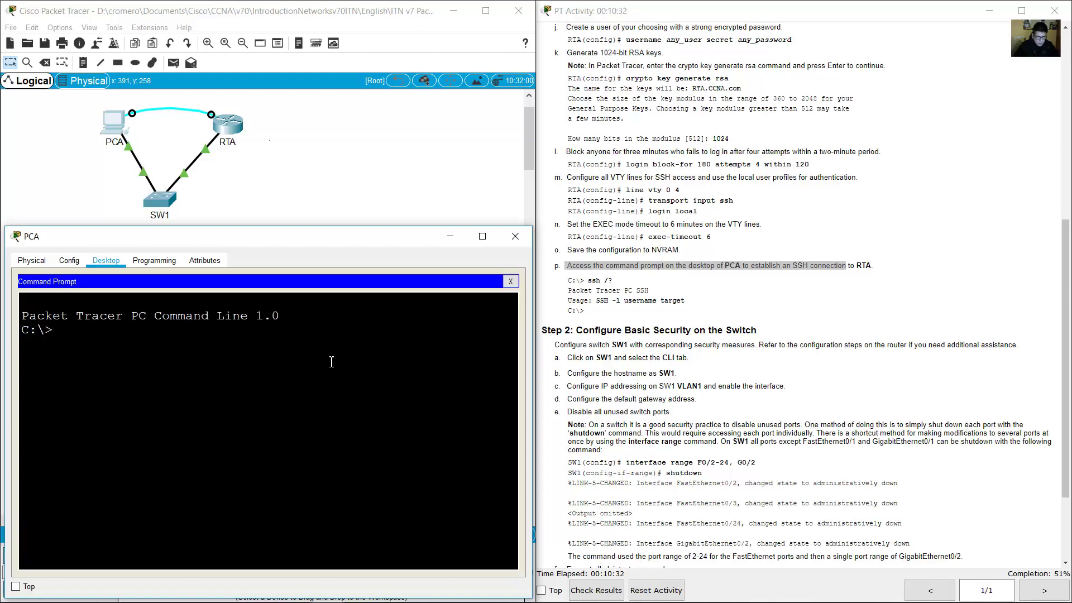
{"action": "left_click", "coordinate": [656, 266]}
{"action": "left_click_drag", "start_coordinate": [588, 281], "coordinate": [616, 284]}
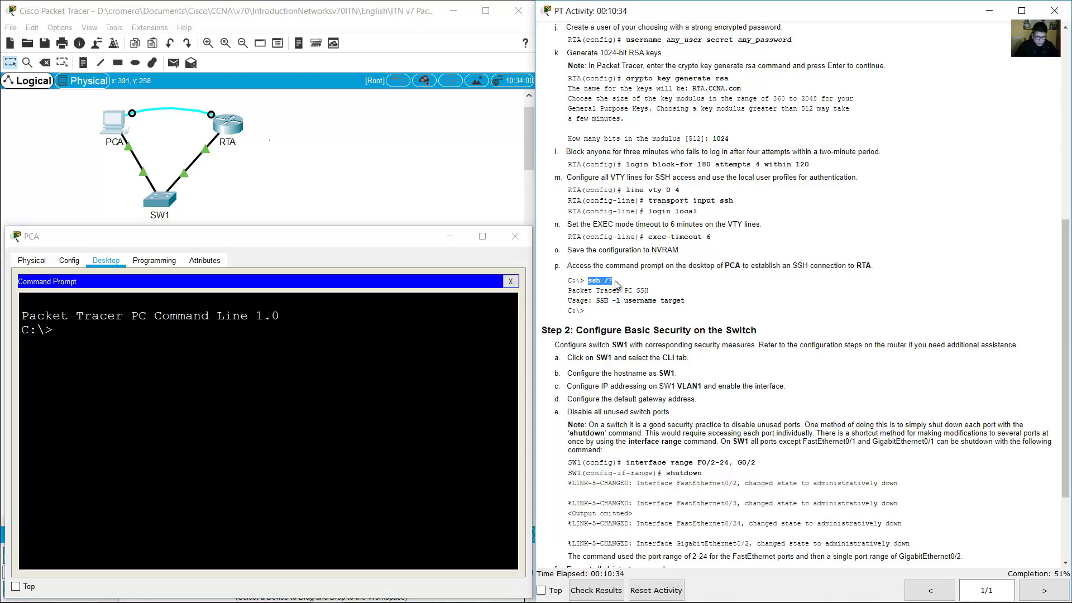
{"action": "left_click", "coordinate": [235, 339]}
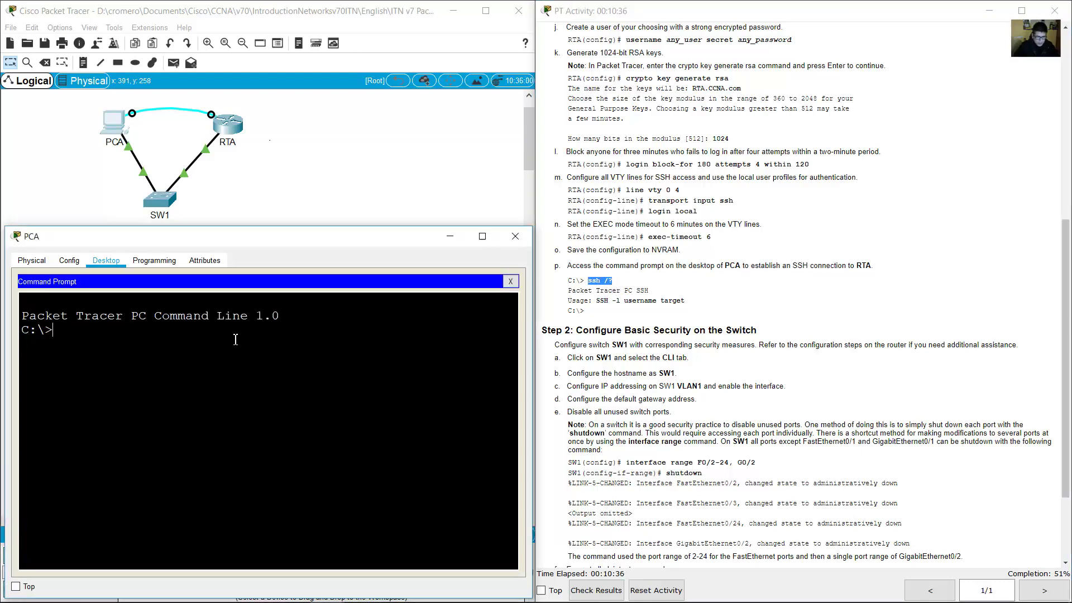
{"action": "type", "text": "ssh /?/"}
{"action": "key", "text": "Return"}
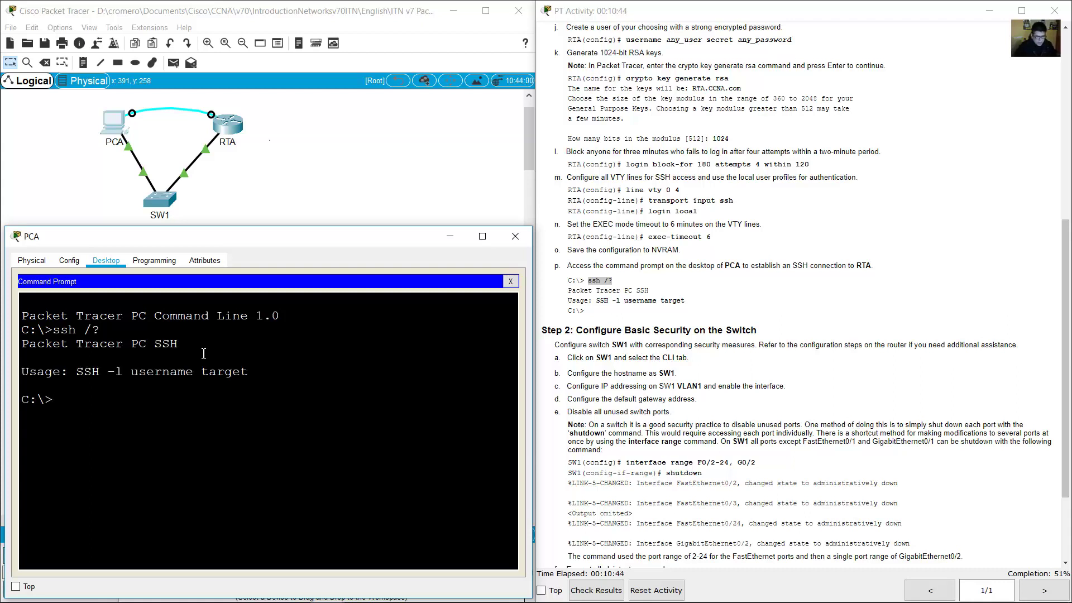
Review the SSH usage syntax, noting the username option
{"action": "left_click_drag", "start_coordinate": [29, 374], "coordinate": [240, 384]}
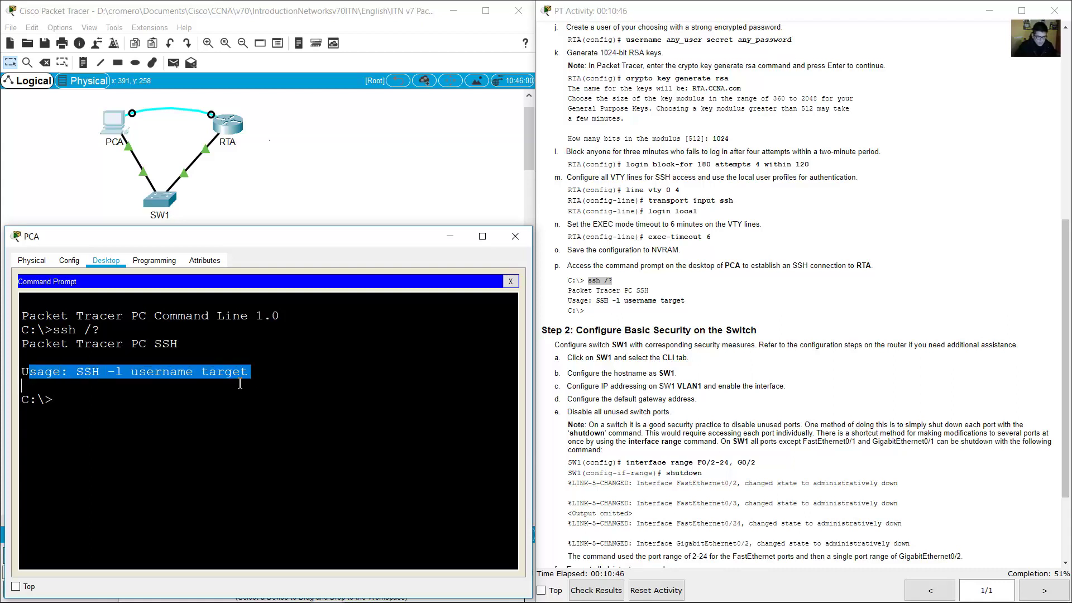
{"action": "left_click", "coordinate": [211, 380]}
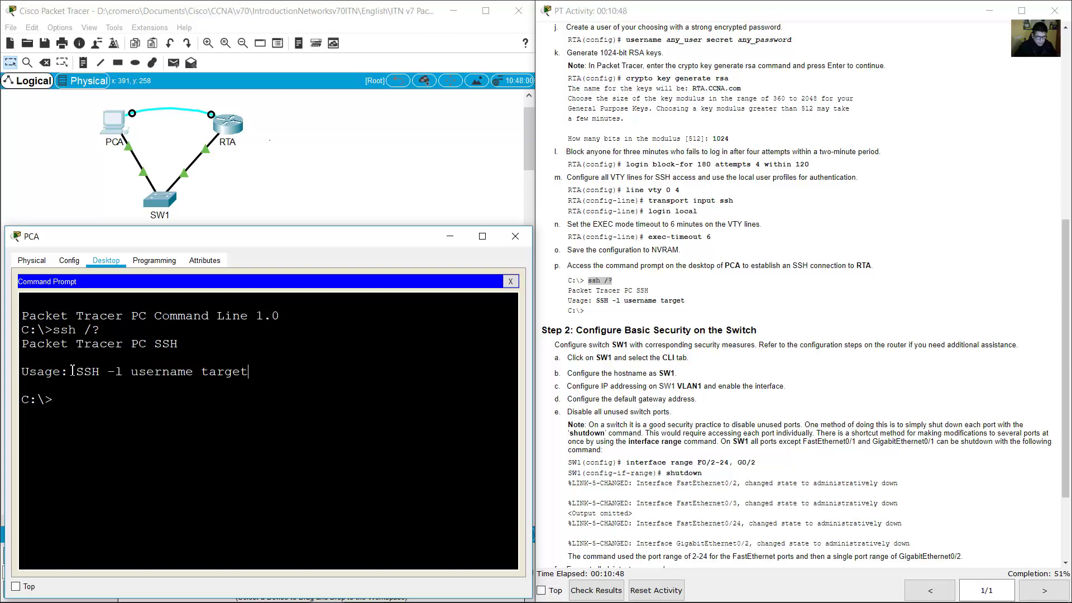
{"action": "left_click_drag", "start_coordinate": [76, 373], "coordinate": [123, 372]}
{"action": "left_click_drag", "start_coordinate": [132, 373], "coordinate": [252, 374]}
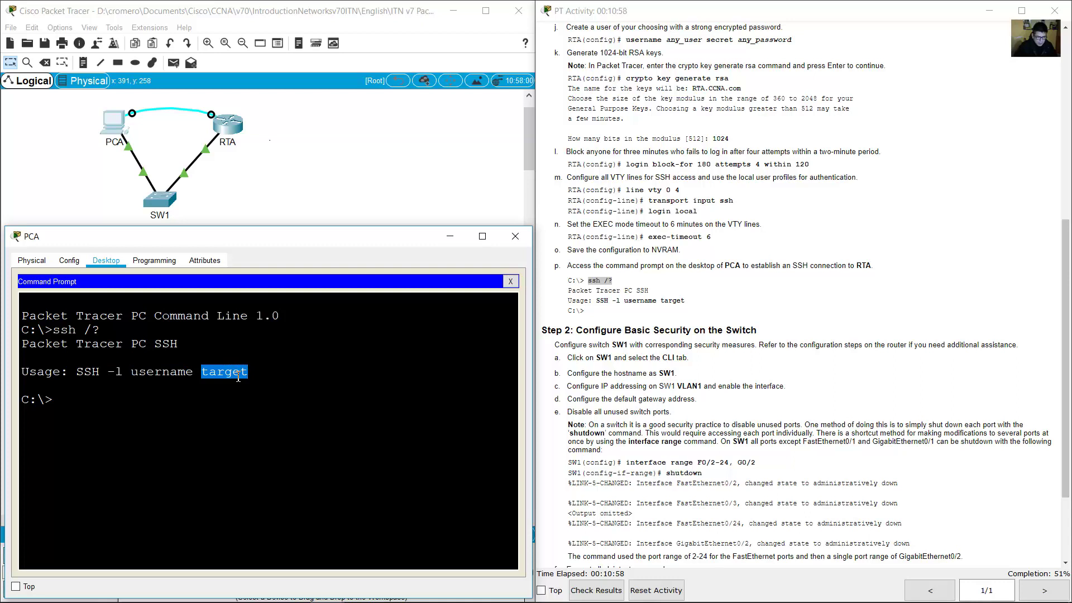
Enter ssh -l followed by the local username at PCA's prompt
{"action": "left_click", "coordinate": [238, 378]}
{"action": "type", "text": "ssh"}
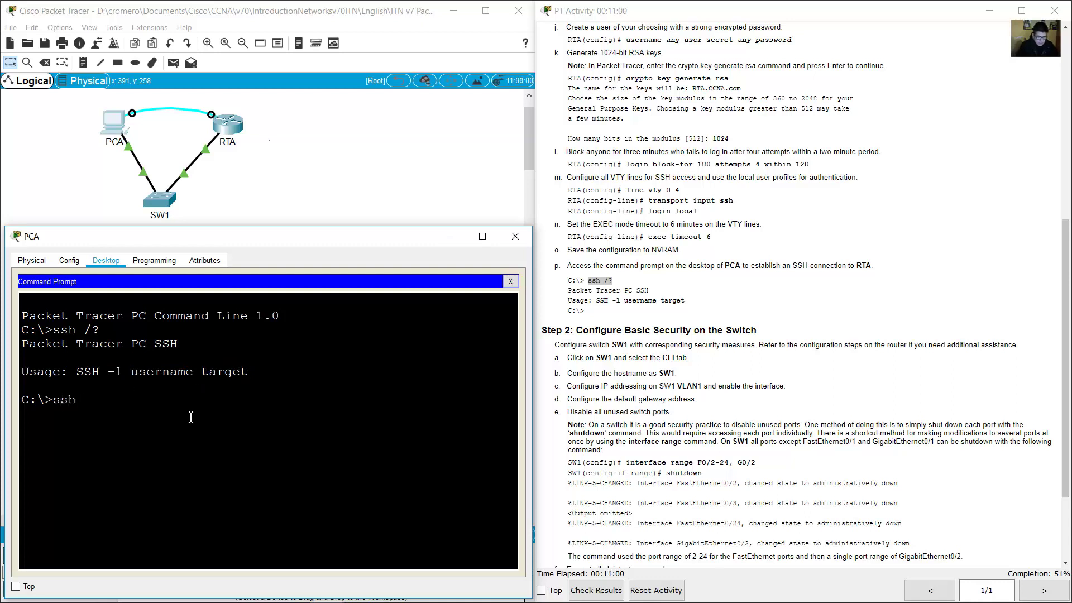
{"action": "type", "text": " -l"}
{"action": "double_click", "coordinate": [156, 371]}
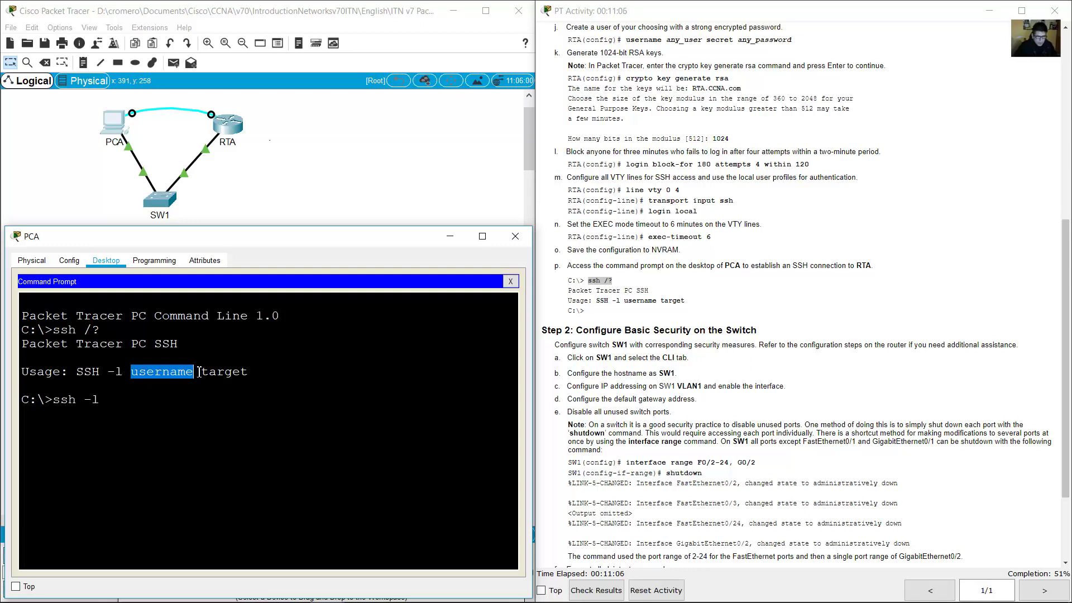
{"action": "left_click", "coordinate": [172, 401]}
{"action": "type", "text": "cro"}
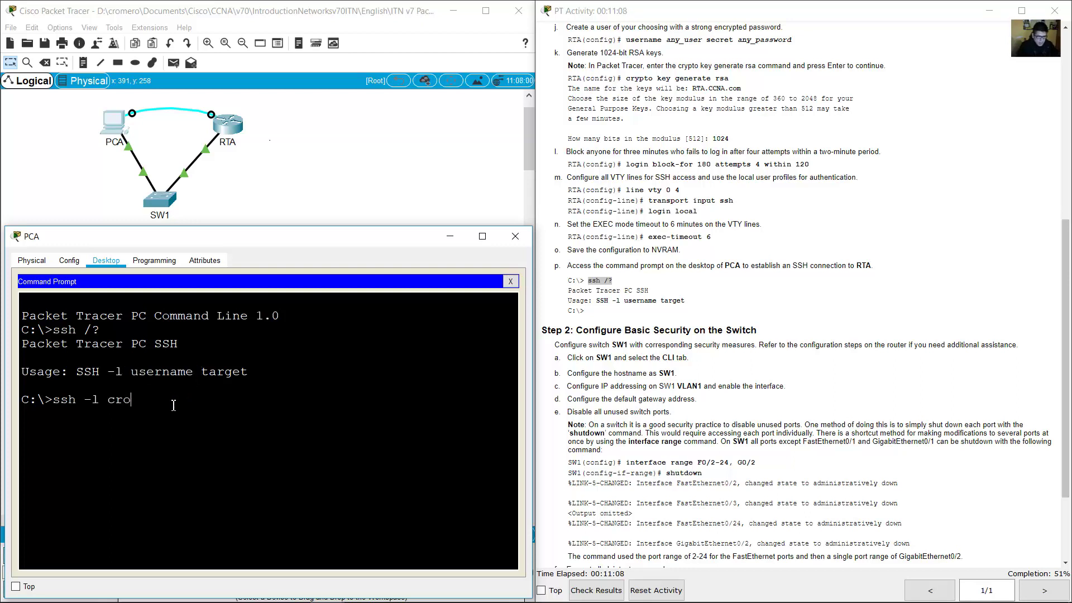
{"action": "type", "text": "mer"}
{"action": "key", "text": "BackSpace"}
{"action": "key", "text": "BackSpace"}
{"action": "key", "text": "BackSpace"}
{"action": "key", "text": "BackSpace"}
{"action": "key", "text": "BackSpace"}
{"action": "type", "text": "cromero"}
{"action": "double_click", "coordinate": [232, 378]}
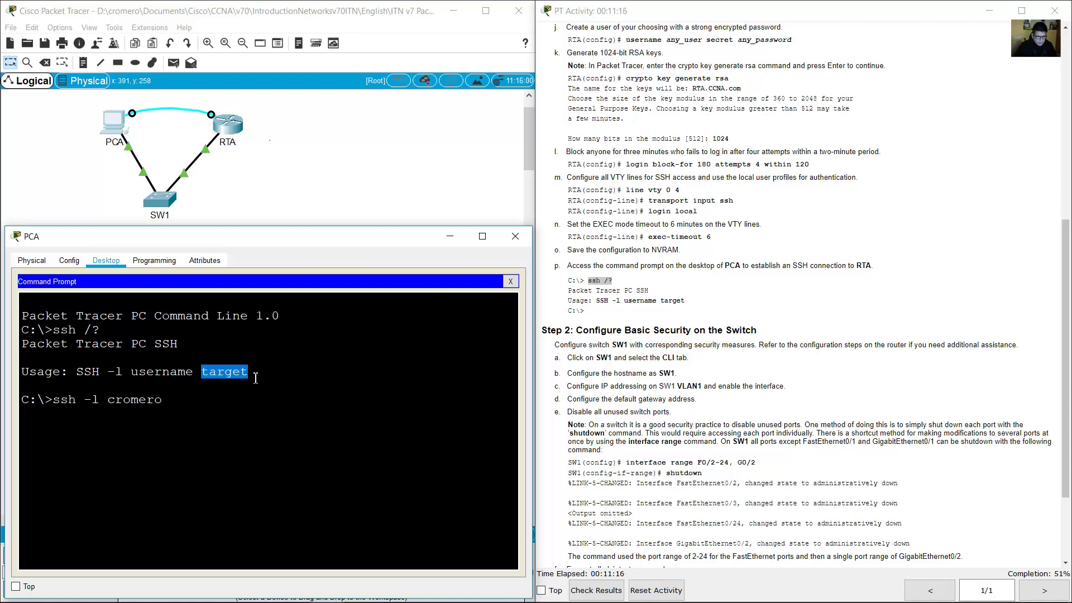
Look up RTA's address in the addressing table and submit the SSH login to 172.16.1.1
{"action": "left_click", "coordinate": [290, 137]}
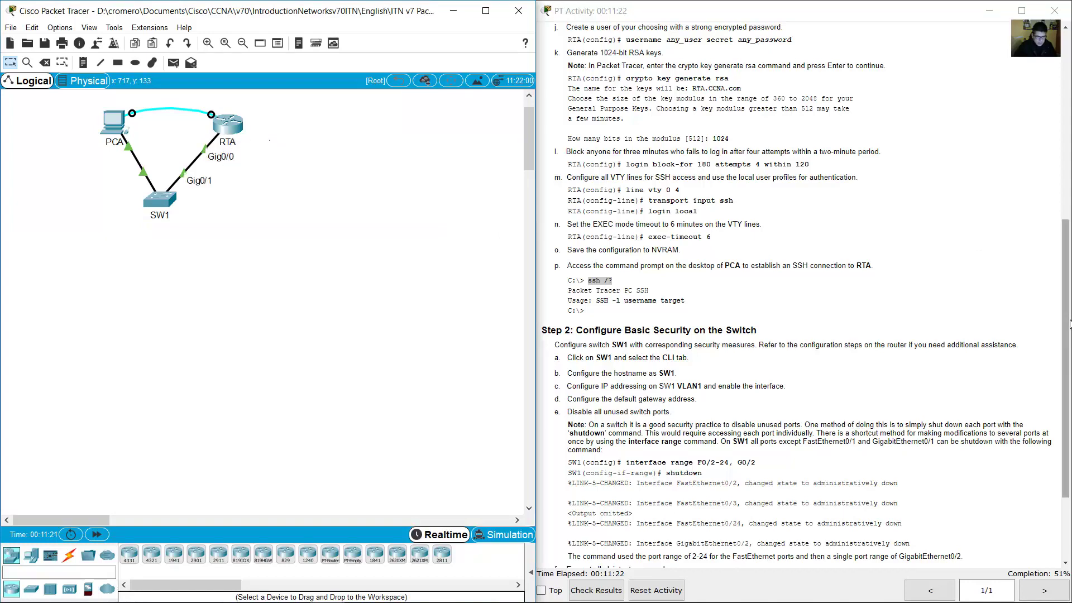
{"action": "left_click_drag", "start_coordinate": [1067, 324], "coordinate": [1067, 135]}
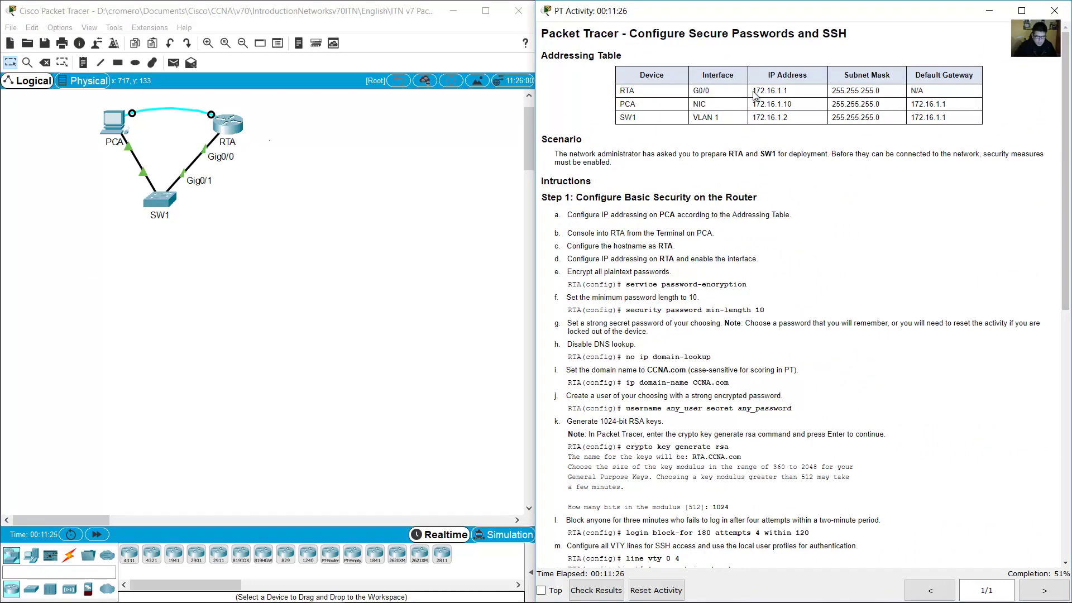
{"action": "left_click_drag", "start_coordinate": [751, 91], "coordinate": [787, 90]}
{"action": "left_click", "coordinate": [112, 116]}
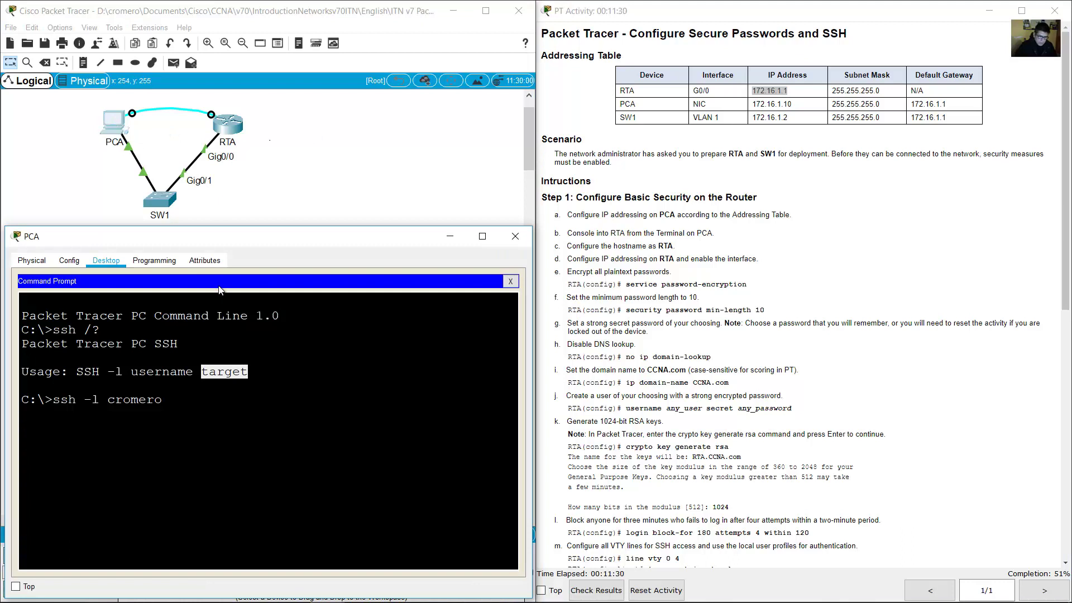
{"action": "left_click", "coordinate": [310, 406]}
{"action": "type", "text": "172.16.1.1"}
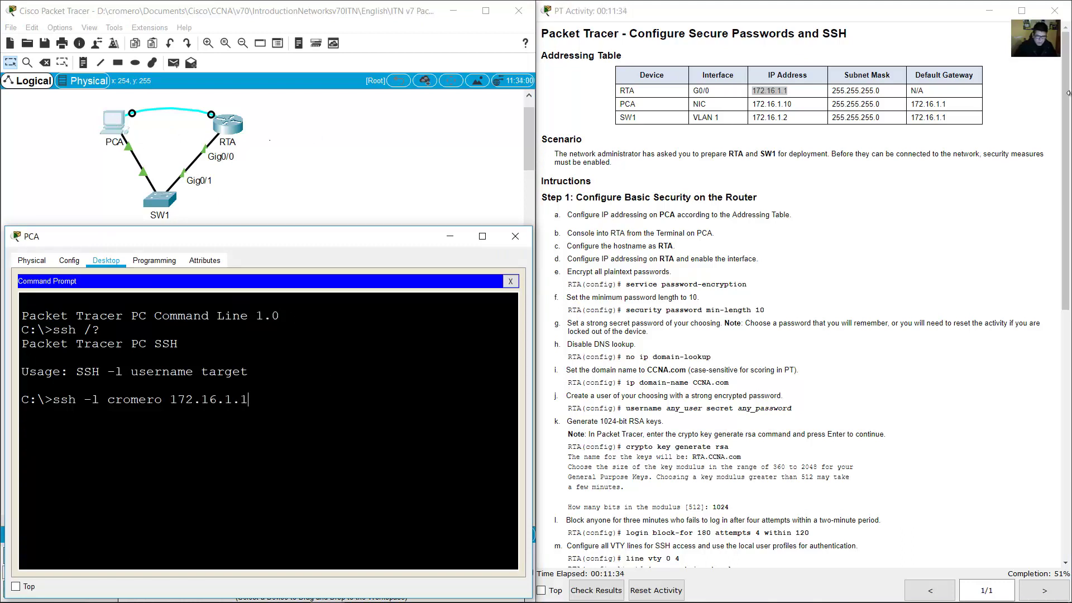
{"action": "left_click_drag", "start_coordinate": [1068, 93], "coordinate": [1067, 343]}
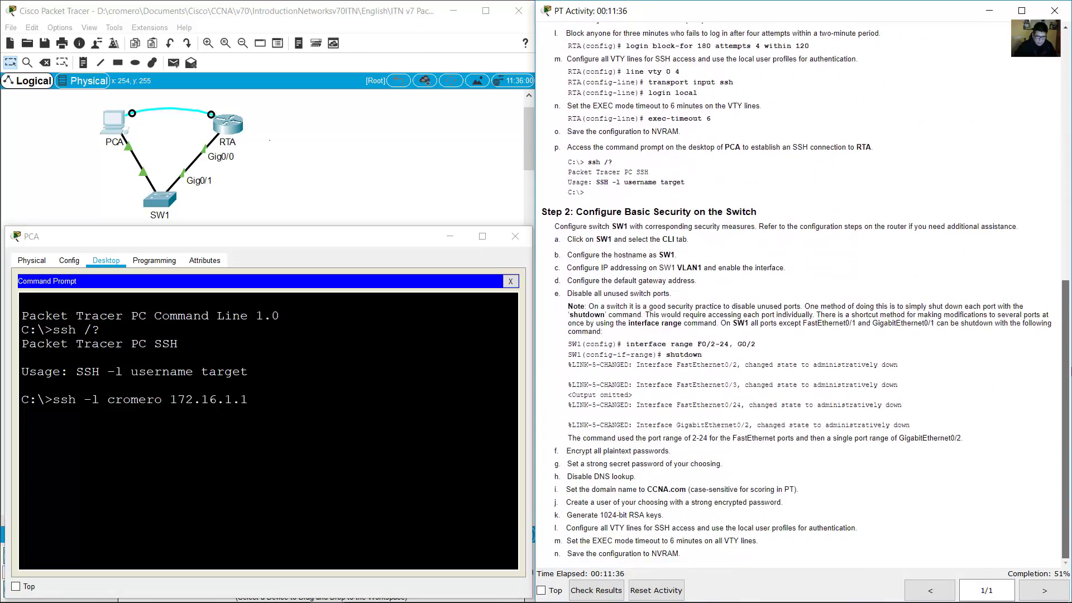
{"action": "left_click", "coordinate": [281, 413]}
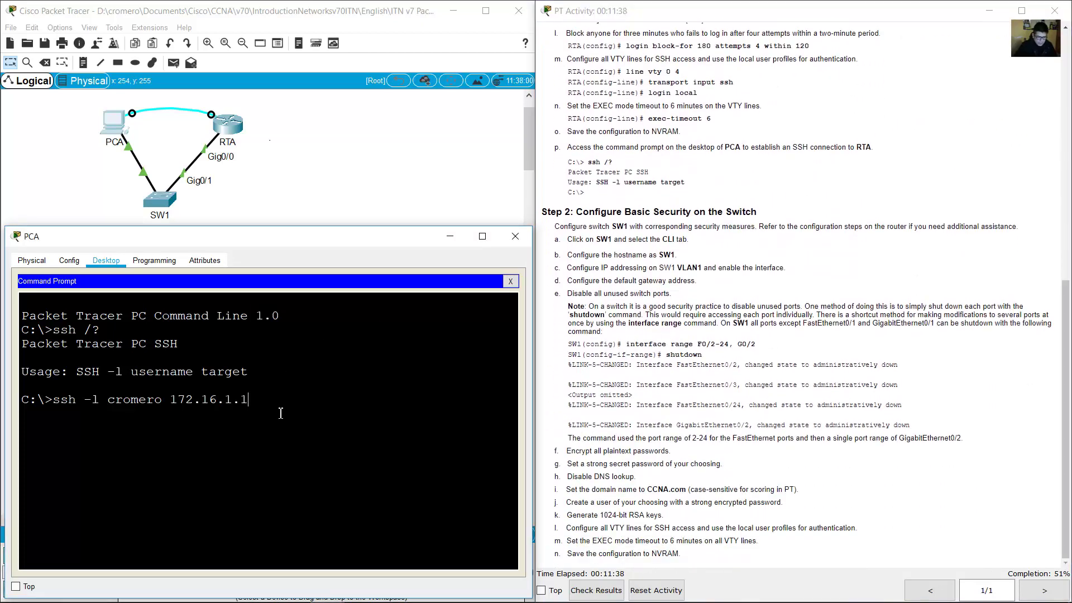
{"action": "key", "text": "Return"}
{"action": "key", "text": "Return"}
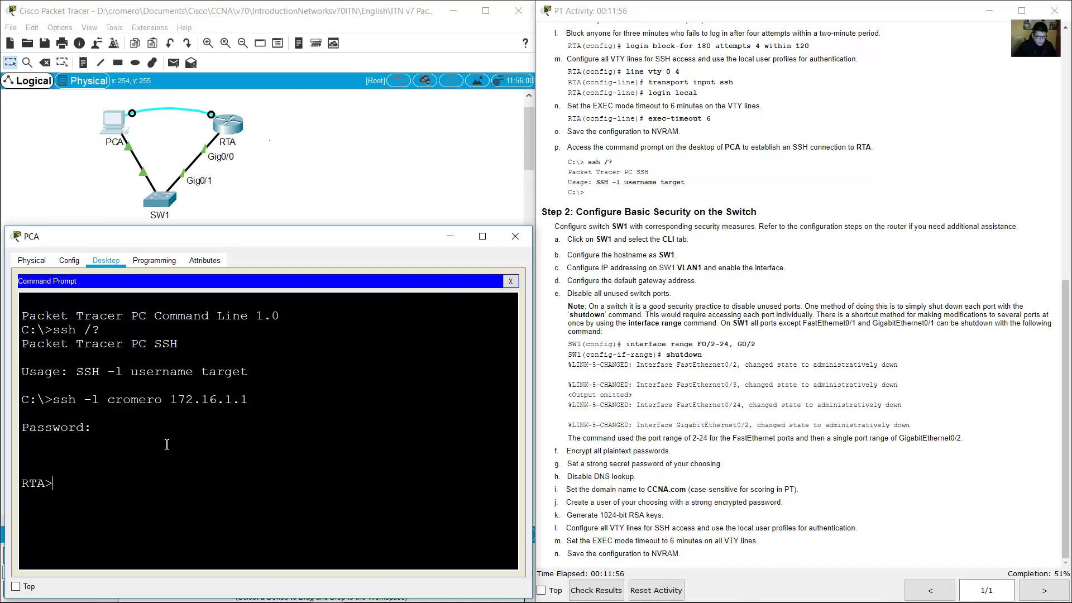
Enter enable and the enable secret to reach RTA's RTA# prompt
{"action": "type", "text": "enable"}
{"action": "key", "text": "Return"}
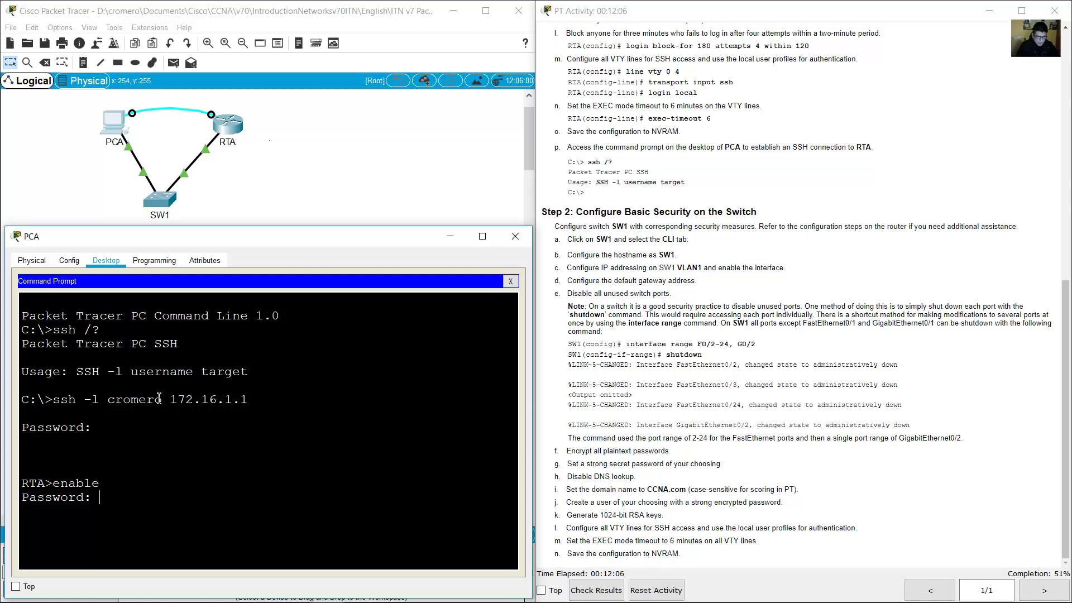
{"action": "key", "text": "Return"}
Close PCA's command prompt and open its console terminal with default settings
{"action": "left_click", "coordinate": [509, 281]}
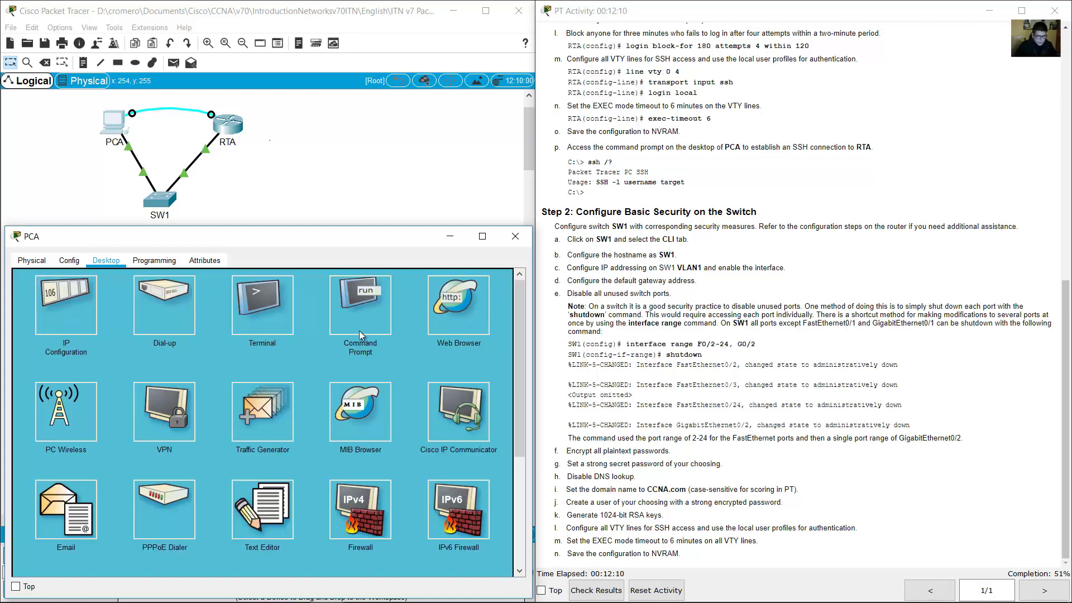
{"action": "left_click", "coordinate": [262, 306]}
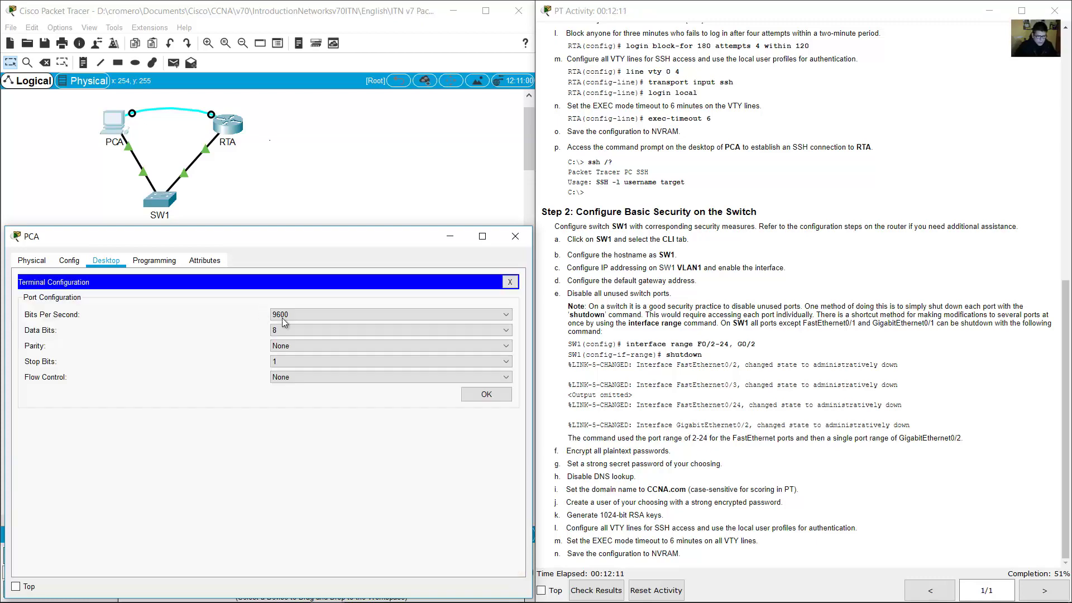
{"action": "left_click", "coordinate": [485, 397]}
{"action": "left_click_drag", "start_coordinate": [514, 453], "coordinate": [511, 520]}
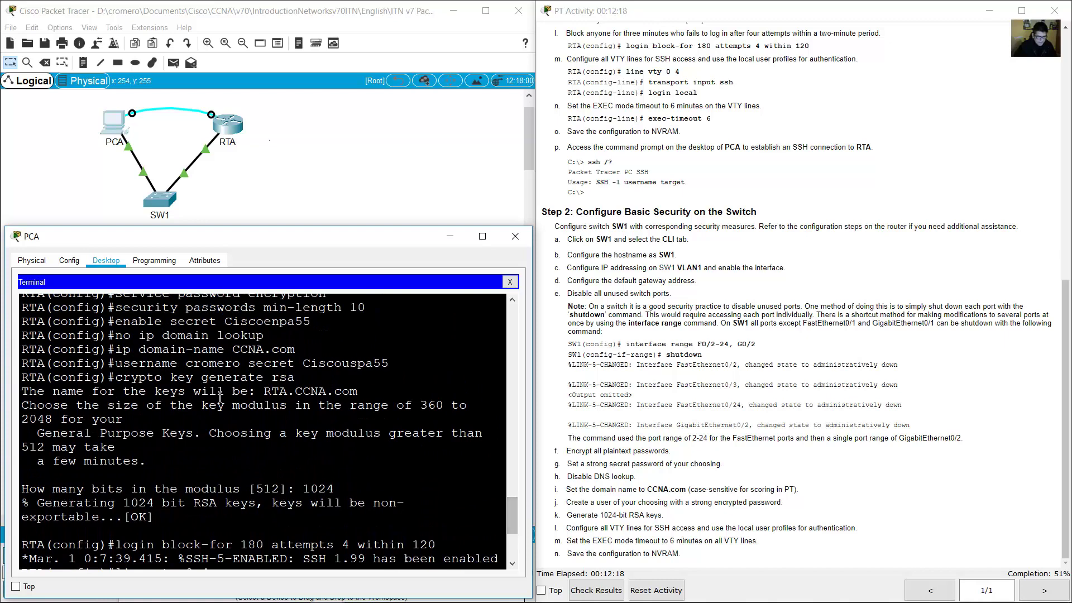
Review RTA's configured local username, user secret and enable secret in the console
{"action": "double_click", "coordinate": [201, 364]}
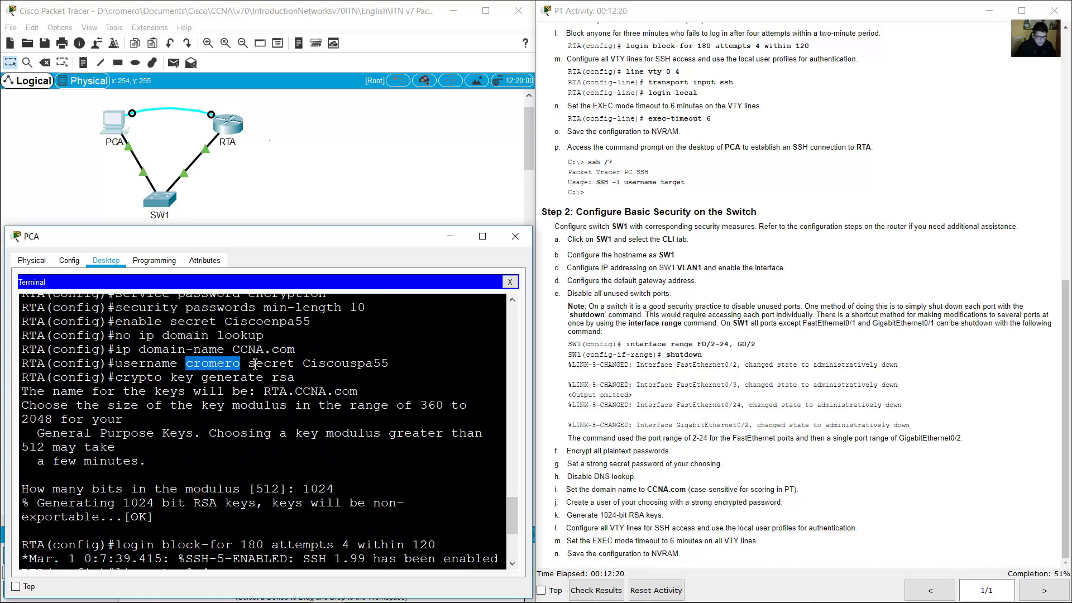
{"action": "left_click_drag", "start_coordinate": [303, 364], "coordinate": [389, 366]}
{"action": "left_click", "coordinate": [306, 369]}
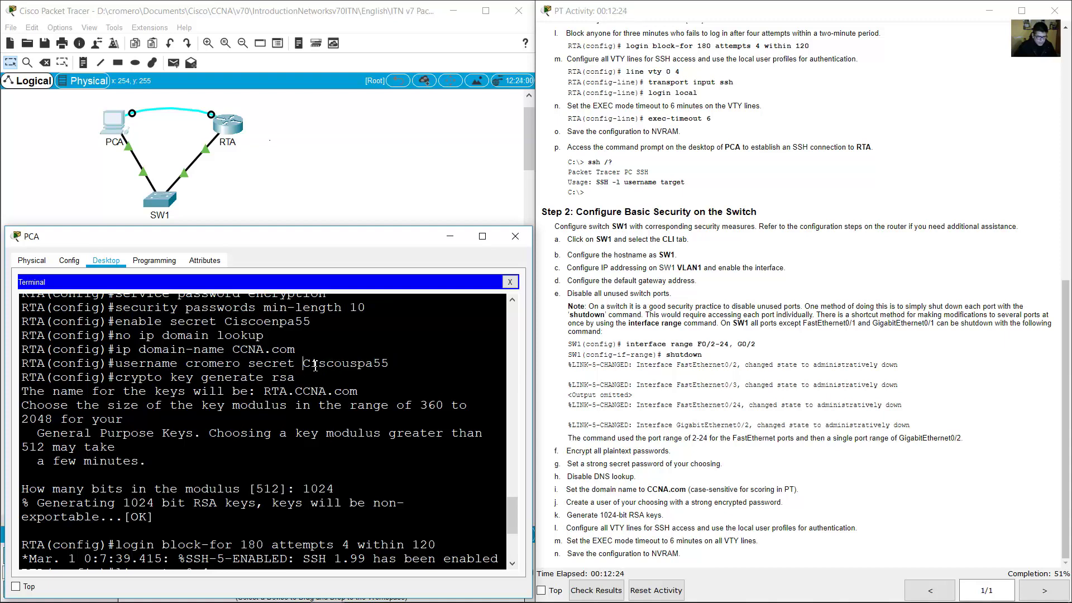
{"action": "left_click_drag", "start_coordinate": [315, 366], "coordinate": [303, 366]}
{"action": "scroll", "coordinate": [304, 367], "scroll_direction": "up", "scroll_amount": 2}
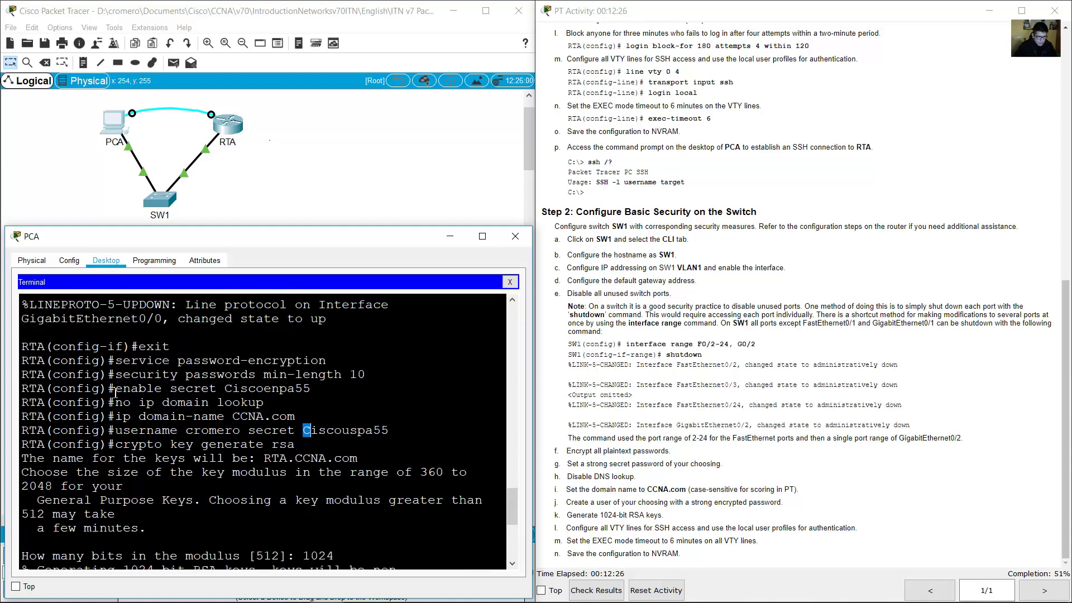
{"action": "left_click_drag", "start_coordinate": [115, 392], "coordinate": [315, 390]}
{"action": "left_click", "coordinate": [245, 391]}
{"action": "mouse_move", "coordinate": [224, 390]}
{"action": "left_mouse_down"}
{"action": "mouse_move", "coordinate": [213, 389]}
{"action": "mouse_move", "coordinate": [240, 390]}
{"action": "left_mouse_up"}
{"action": "left_click_drag", "start_coordinate": [512, 507], "coordinate": [512, 558]}
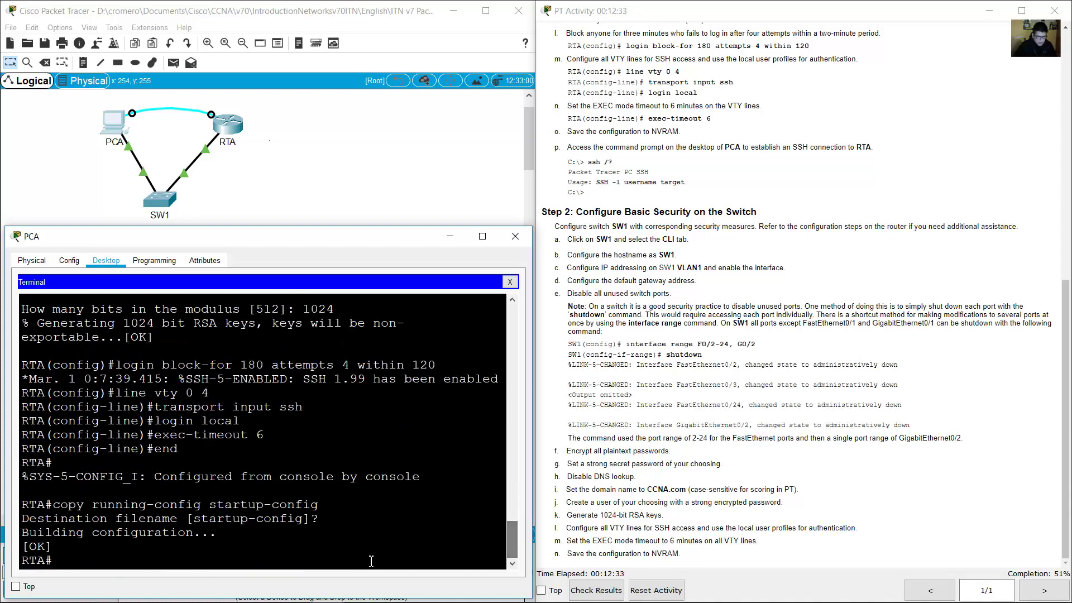
Close the console terminal and reopen PCA's Command Prompt with the RTA session
{"action": "left_click", "coordinate": [509, 282]}
{"action": "left_click", "coordinate": [250, 307]}
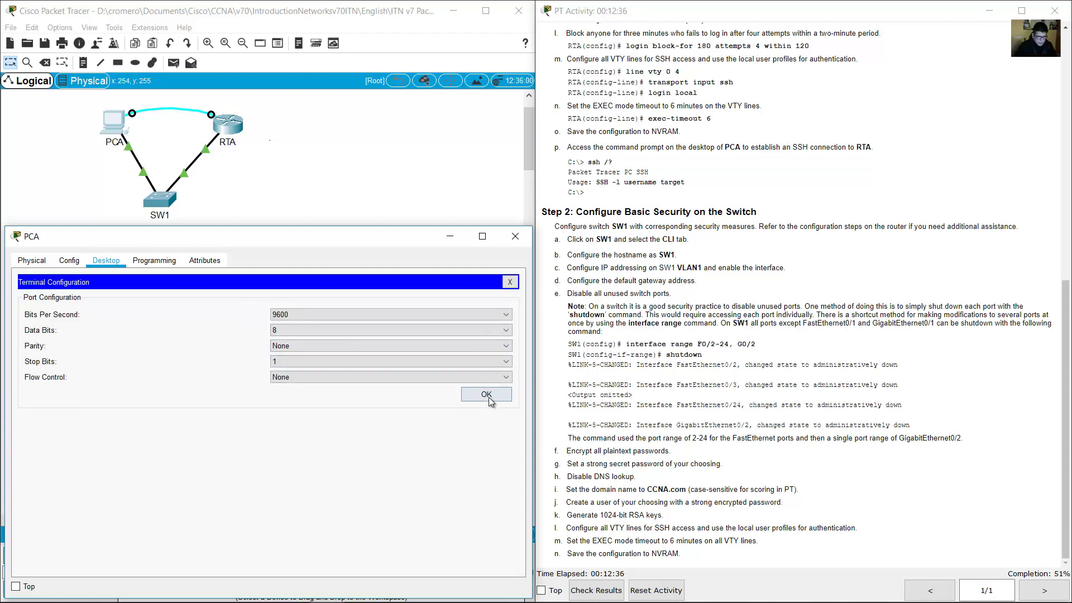
{"action": "left_click", "coordinate": [510, 281]}
{"action": "left_click", "coordinate": [378, 307]}
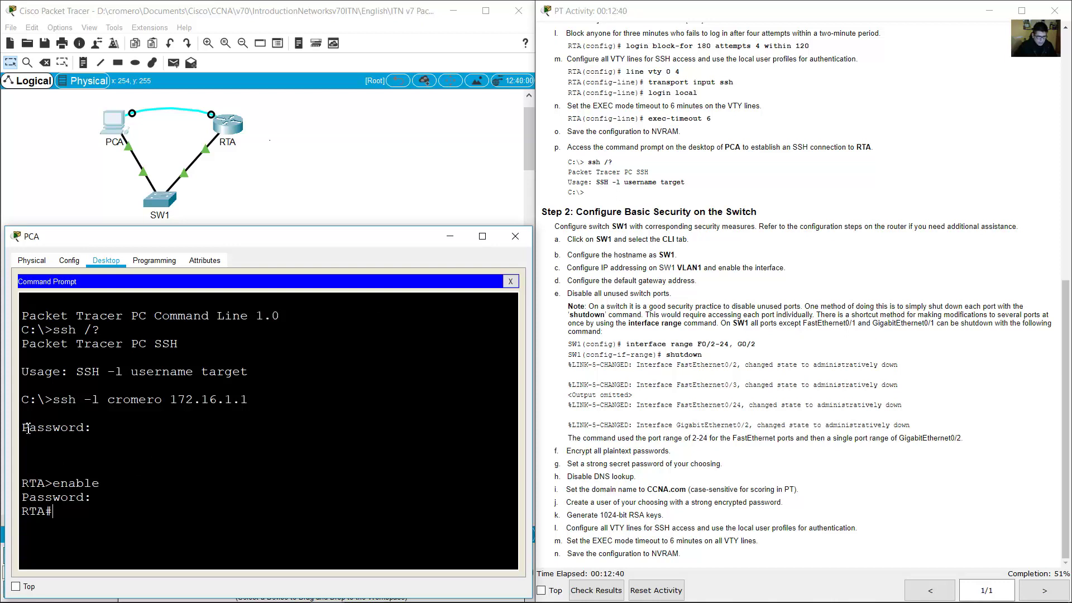
Review the Password prompts and the final RTA# prompt in the SSH session
{"action": "double_click", "coordinate": [47, 427]}
{"action": "left_click", "coordinate": [100, 428], "text": "shift"}
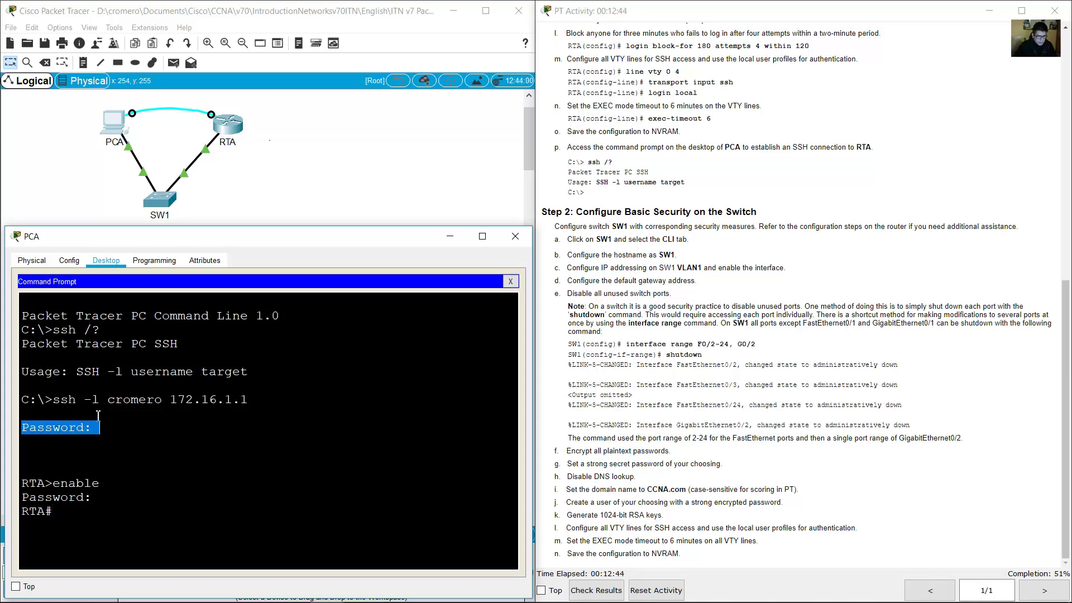
{"action": "left_click_drag", "start_coordinate": [24, 497], "coordinate": [118, 497]}
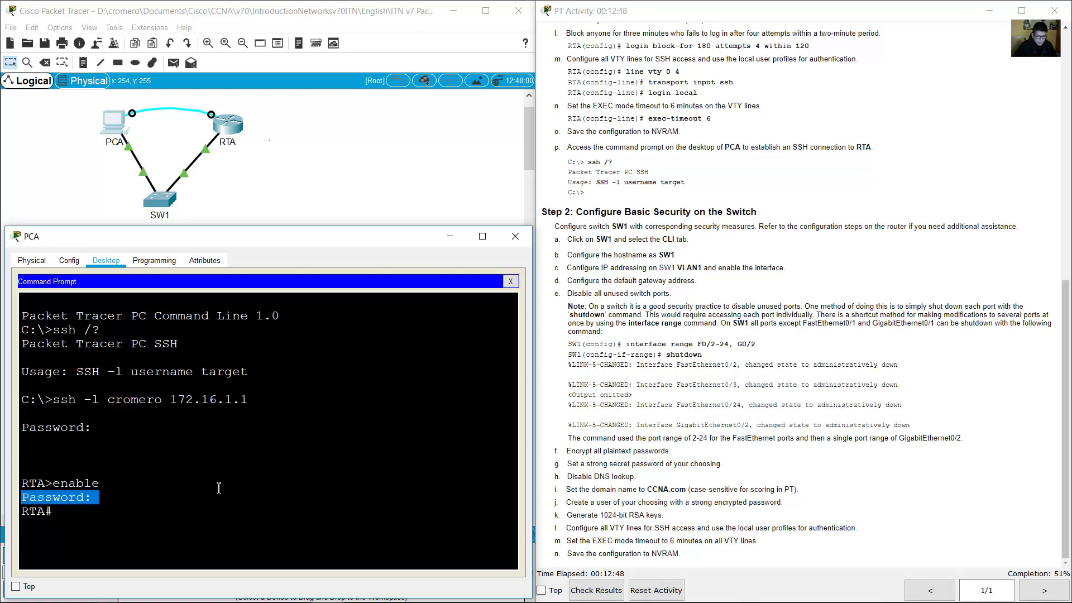
{"action": "left_click", "coordinate": [816, 273]}
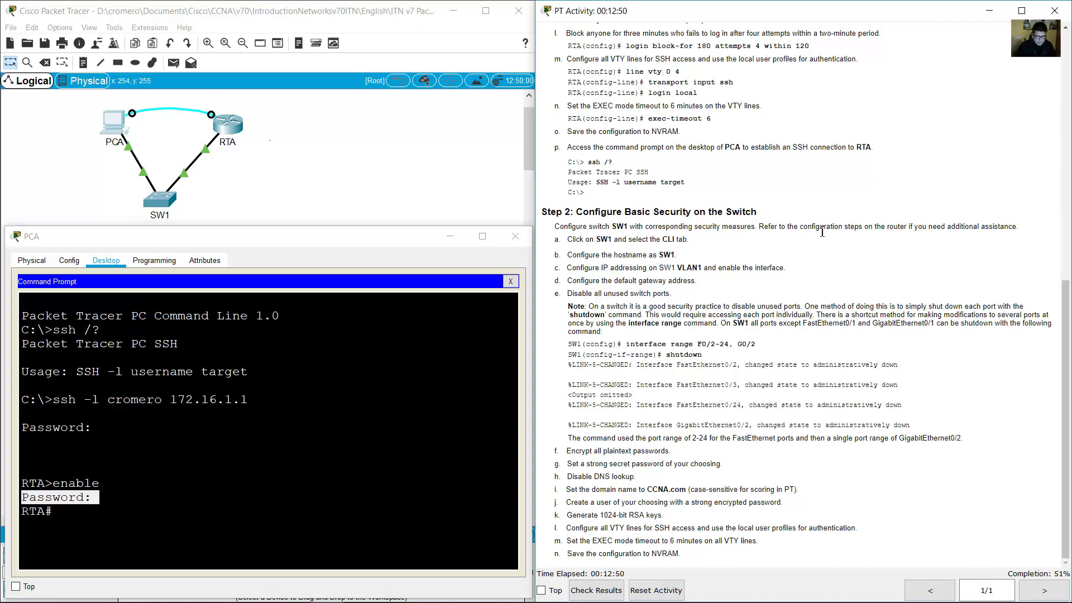
{"action": "left_click", "coordinate": [78, 518]}
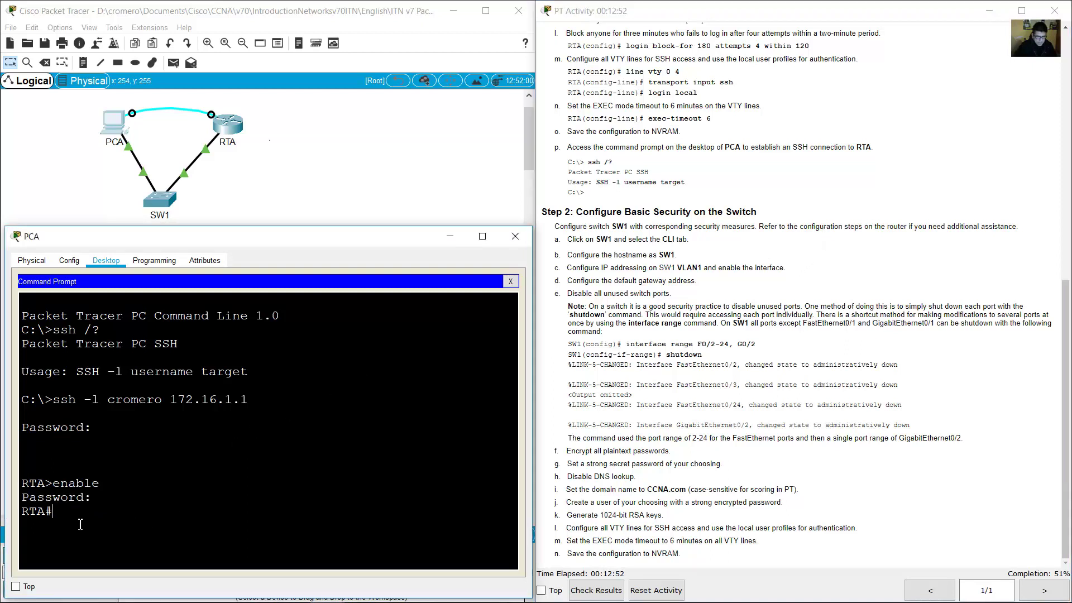
{"action": "left_click_drag", "start_coordinate": [66, 519], "coordinate": [21, 512]}
Exit the SSH session to RTA and read the SW1 switch-security steps
{"action": "type", "text": "exiy"}
{"action": "key", "text": "BackSpace"}
{"action": "type", "text": "t"}
{"action": "key", "text": "Return"}
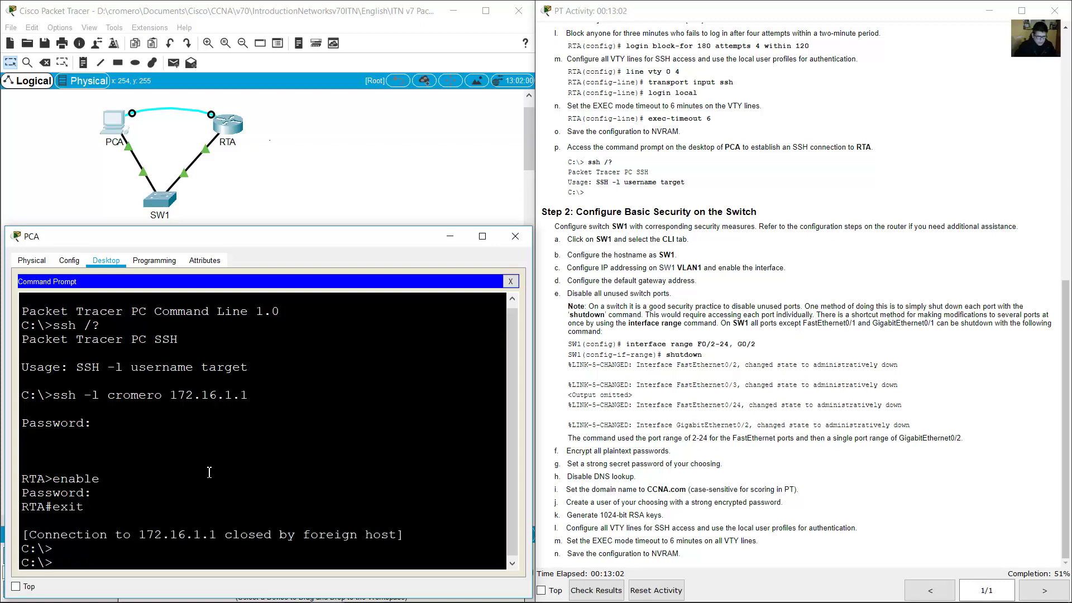
{"action": "left_click", "coordinate": [733, 223]}
{"action": "left_click_drag", "start_coordinate": [590, 212], "coordinate": [764, 213]}
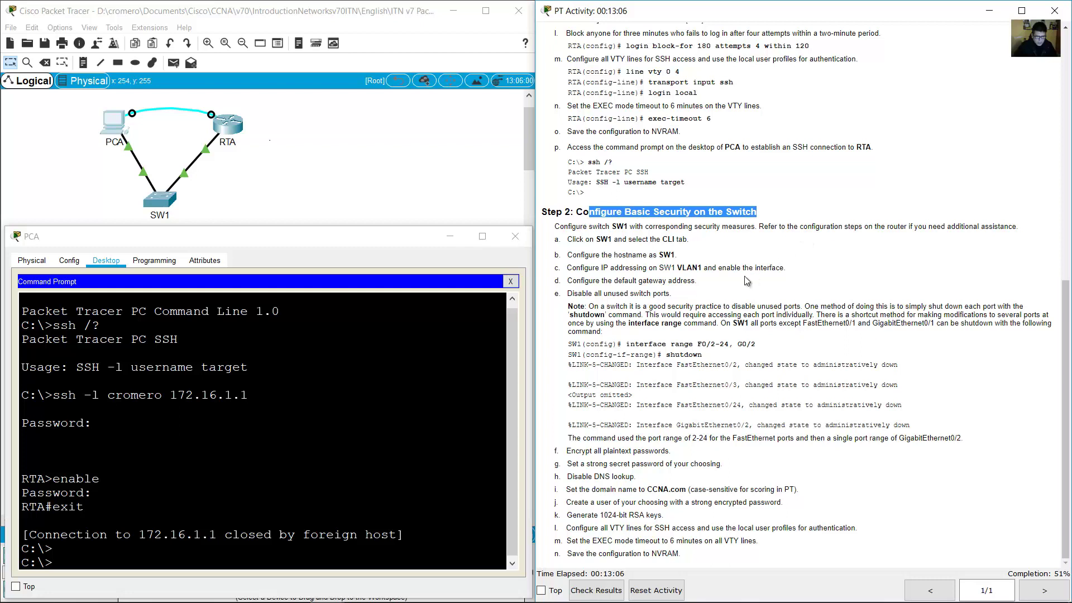
{"action": "left_click_drag", "start_coordinate": [566, 239], "coordinate": [690, 240]}
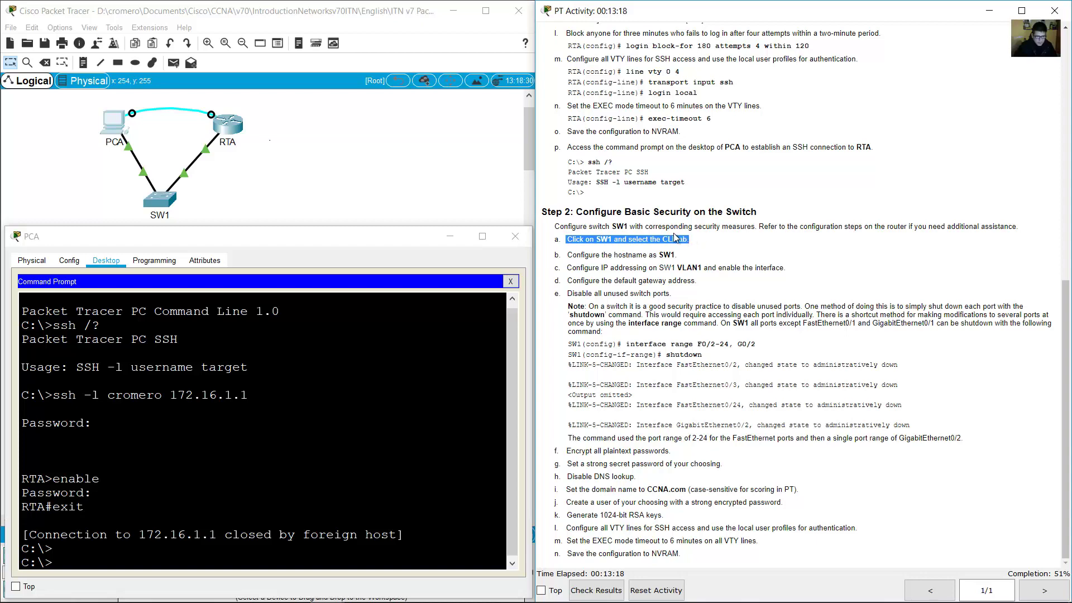
{"action": "left_click", "coordinate": [323, 180]}
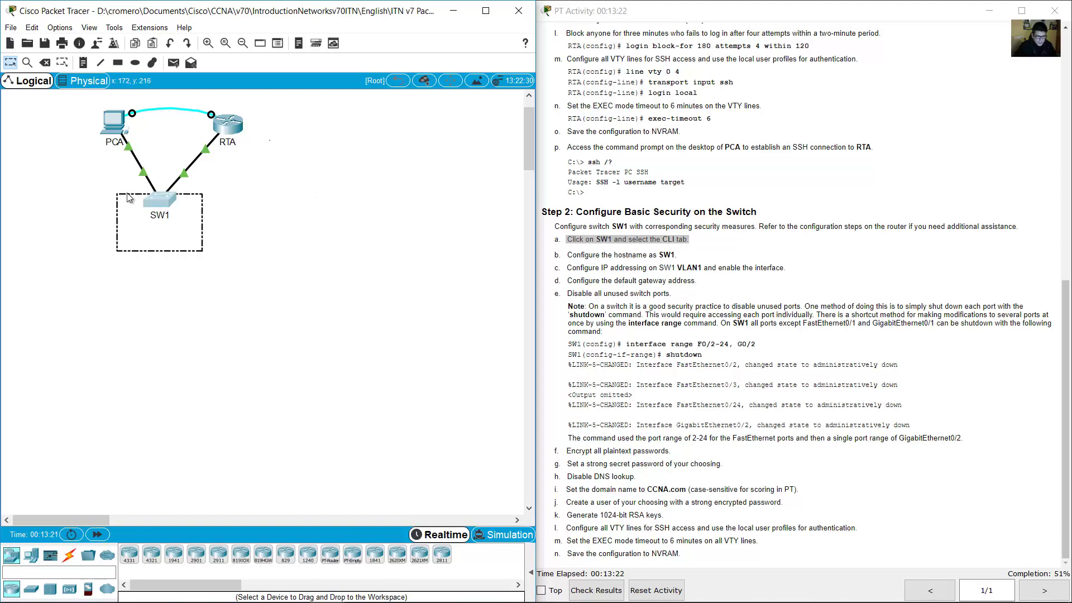
Open SW1's CLI and reposition and widen its window
{"action": "left_click", "coordinate": [161, 209]}
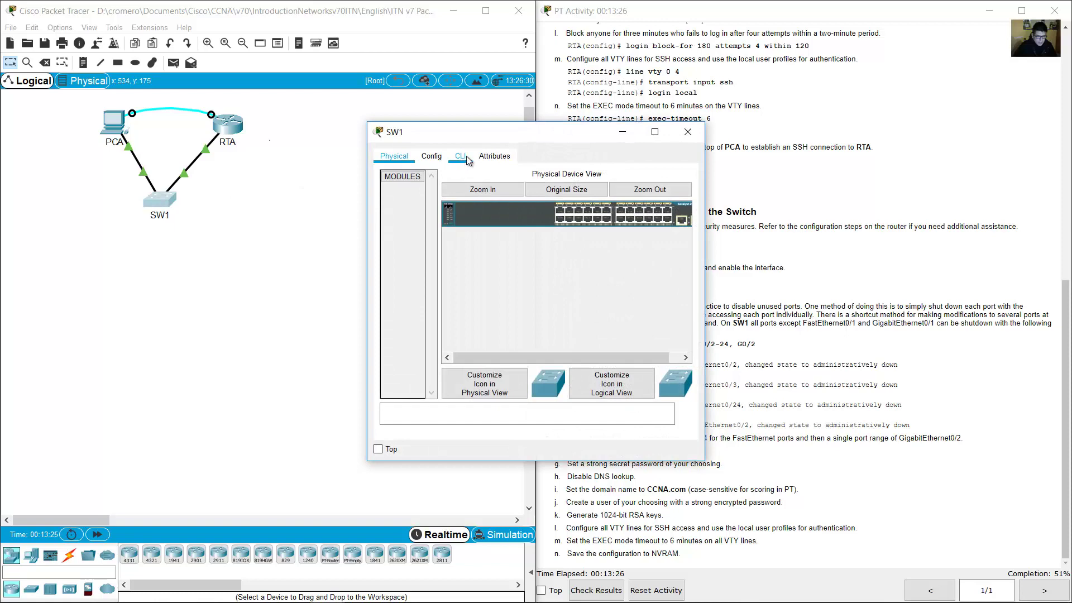
{"action": "left_click", "coordinate": [460, 156]}
{"action": "left_click_drag", "start_coordinate": [501, 135], "coordinate": [146, 279]}
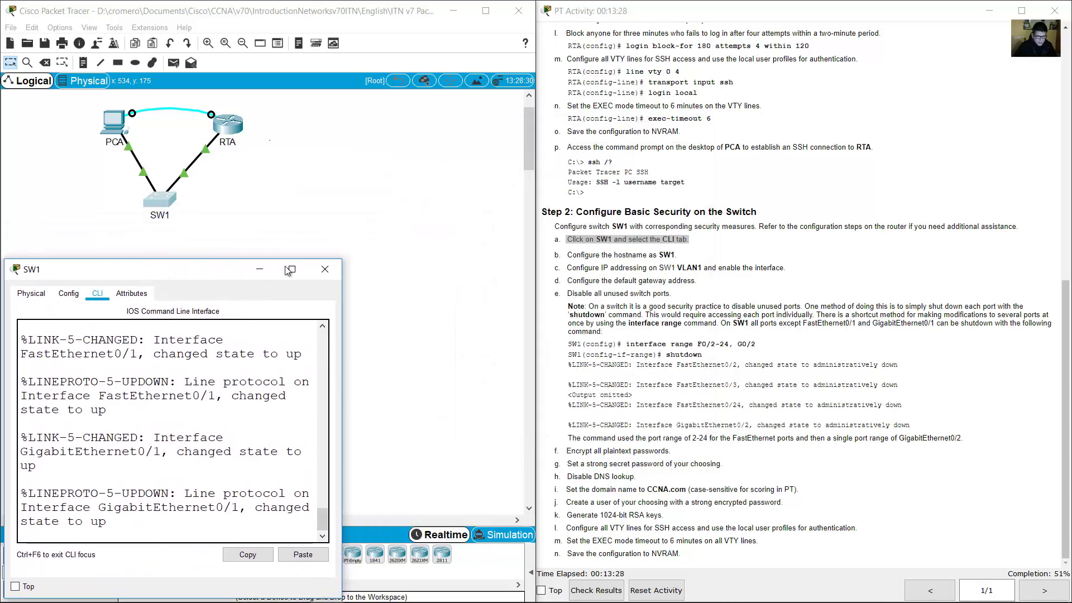
{"action": "left_click_drag", "start_coordinate": [342, 259], "coordinate": [535, 247]}
{"action": "left_click", "coordinate": [372, 379]}
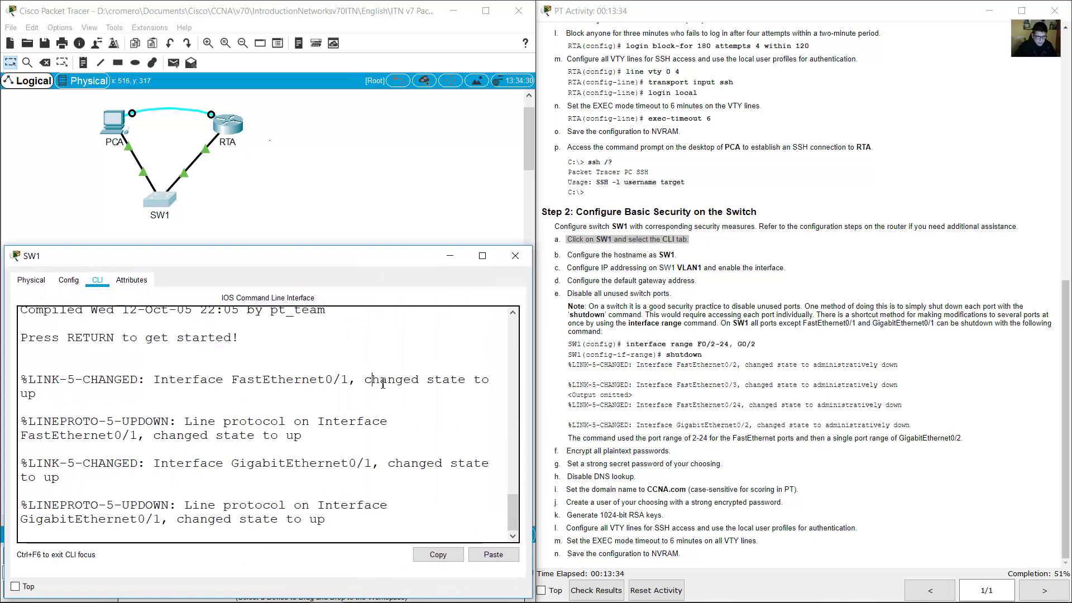
Enter privileged and global config mode and set the hostname to SW1
{"action": "left_click_drag", "start_coordinate": [603, 255], "coordinate": [689, 257]}
{"action": "left_click", "coordinate": [385, 387]}
{"action": "key", "text": "Return"}
{"action": "type", "text": "en"}
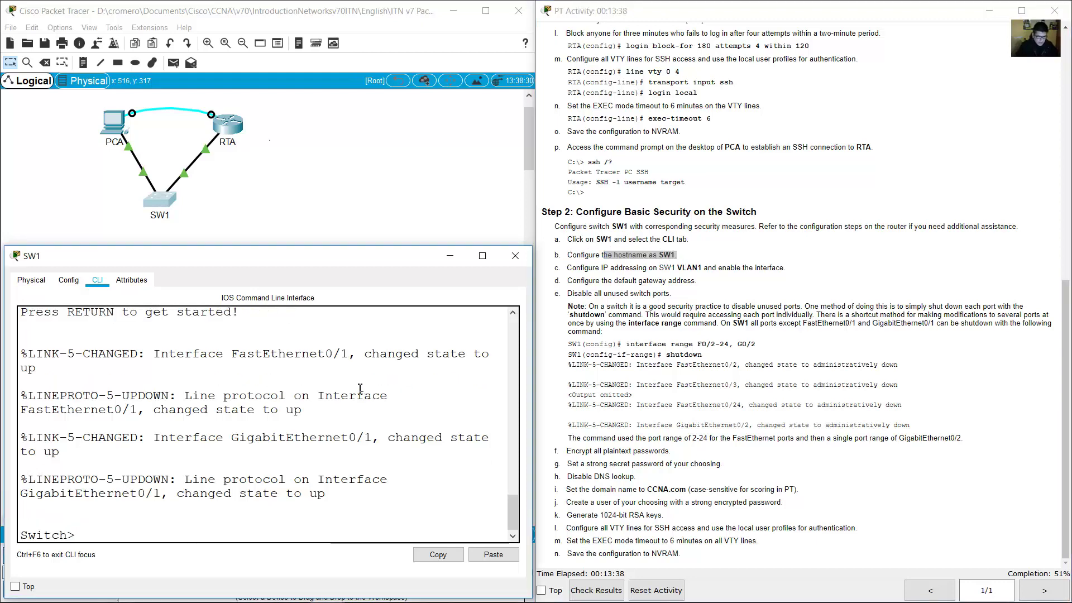
{"action": "key", "text": "Return"}
{"action": "type", "text": "conf term"}
{"action": "key", "text": "Return"}
{"action": "type", "text": "host"}
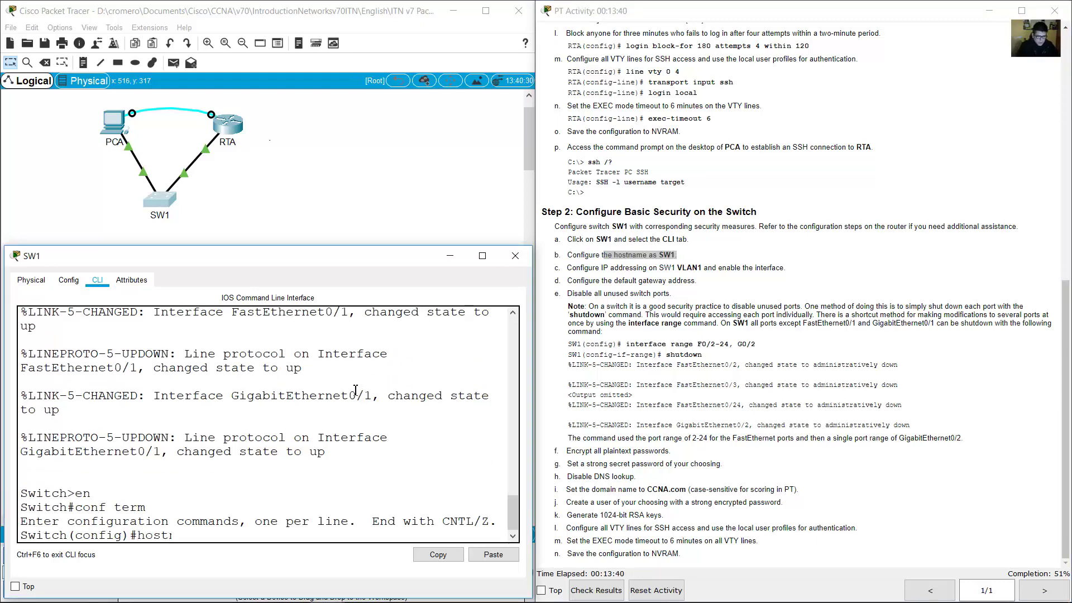
{"action": "type", "text": "name SW1"}
{"action": "key", "text": "Return"}
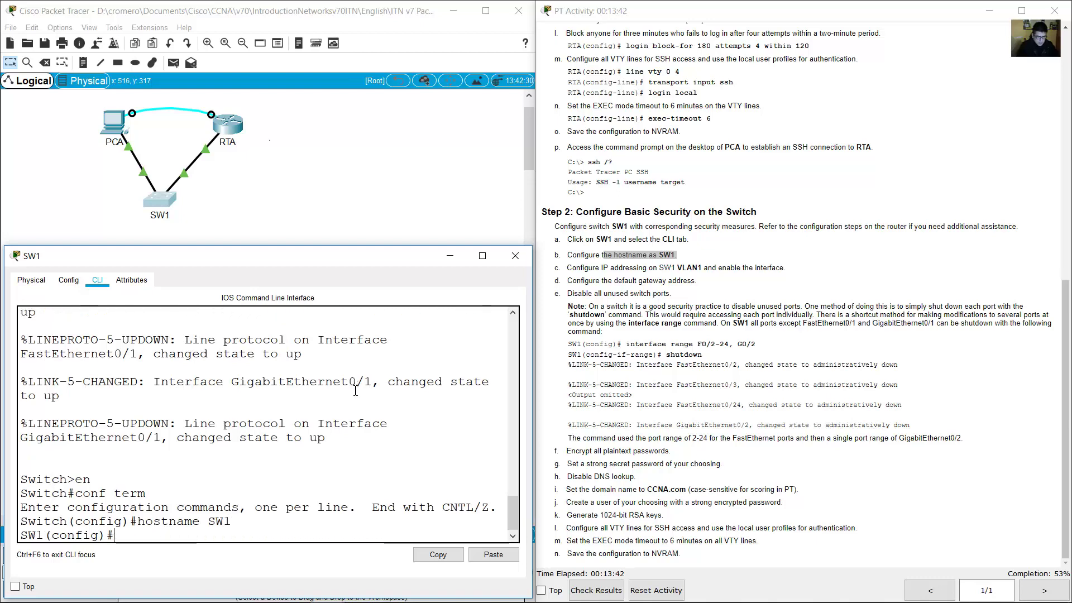
Give interface VLAN 1 address 172.16.1.2 255.255.255.0 and bring it up
{"action": "left_click_drag", "start_coordinate": [609, 268], "coordinate": [788, 272]}
{"action": "left_click", "coordinate": [695, 270]}
{"action": "left_click_drag", "start_coordinate": [1070, 322], "coordinate": [1070, 74]}
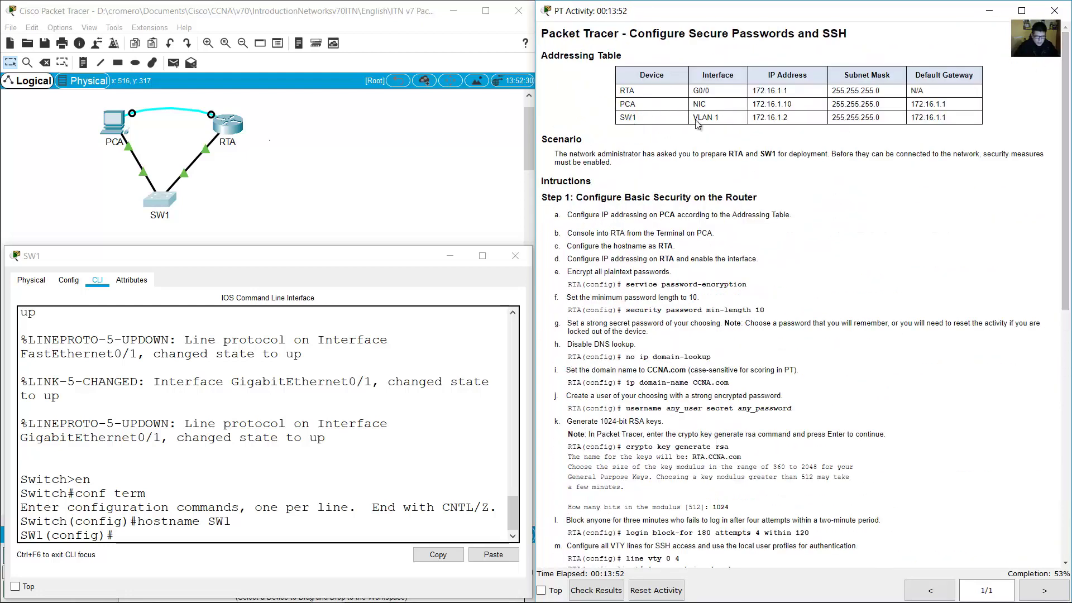
{"action": "left_click_drag", "start_coordinate": [699, 118], "coordinate": [883, 120]}
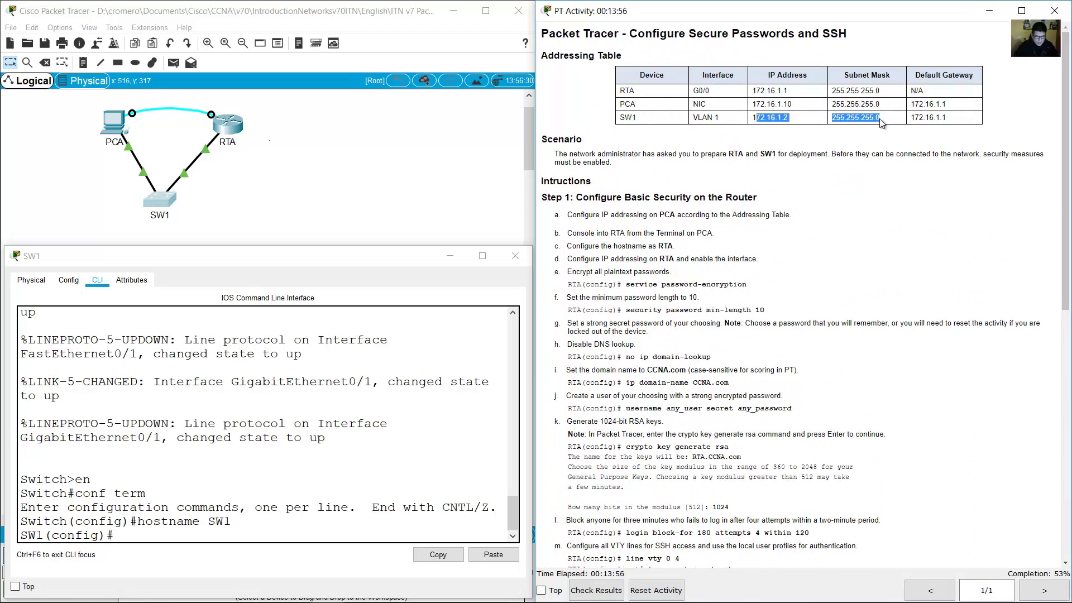
{"action": "left_click", "coordinate": [387, 384]}
{"action": "type", "text": "int vla"}
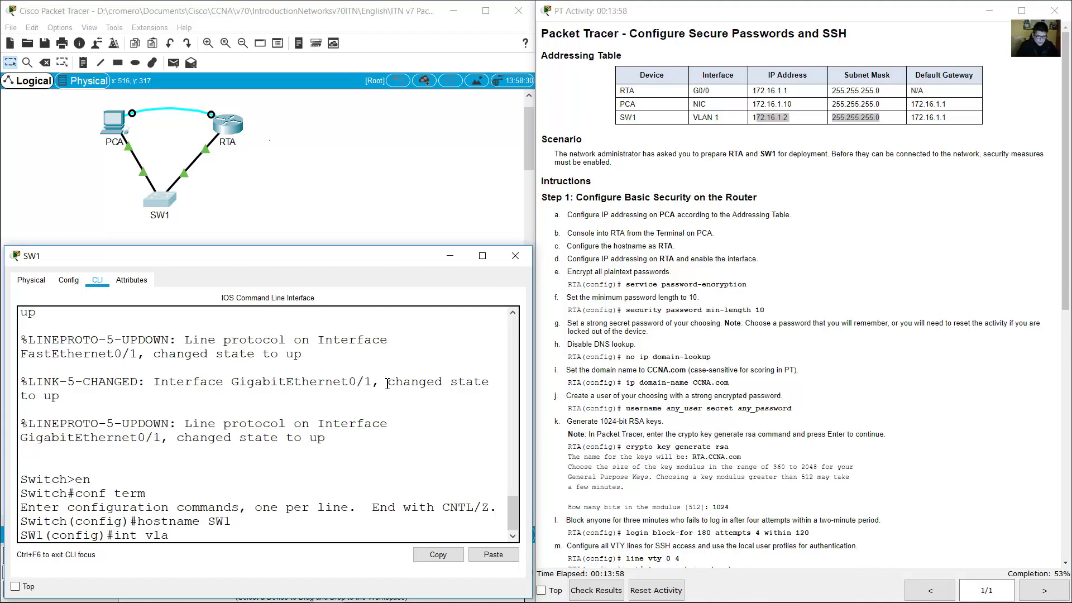
{"action": "type", "text": "n 1"}
{"action": "key", "text": "Return"}
{"action": "type", "text": "ip address 172.16."}
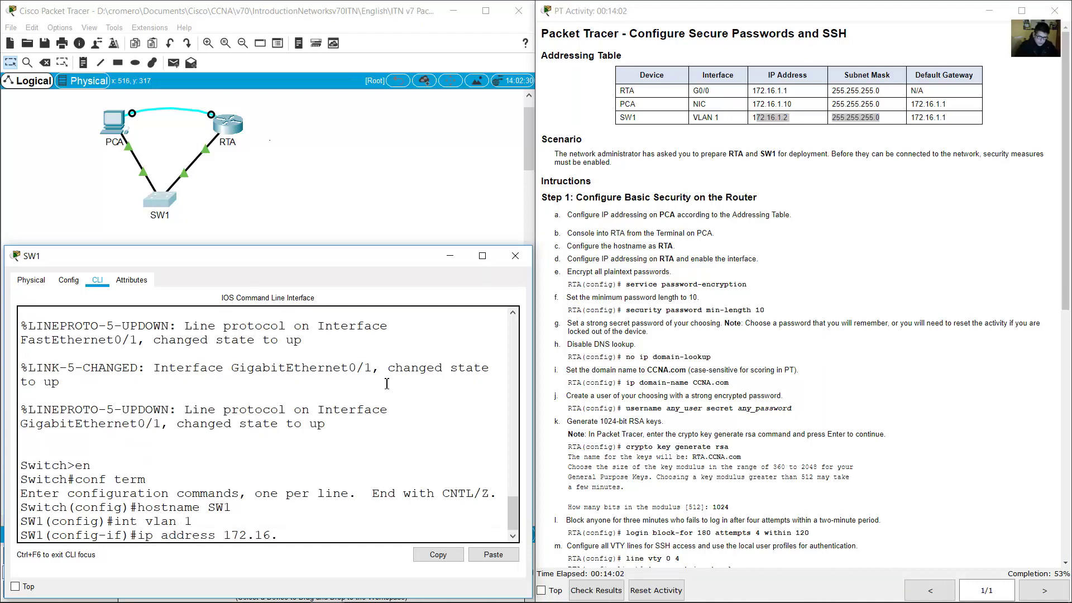
{"action": "type", "text": "1.2 255.255.255.0"}
{"action": "key", "text": "Return"}
{"action": "type", "text": "no"}
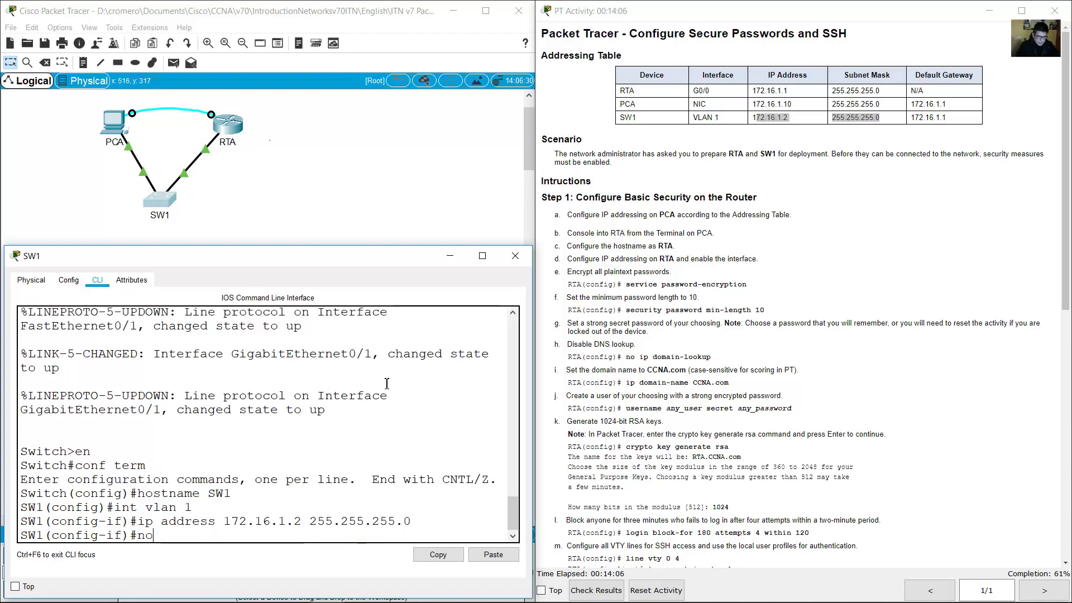
{"action": "type", "text": " shutdown"}
{"action": "key", "text": "Return"}
{"action": "type", "text": "e"}
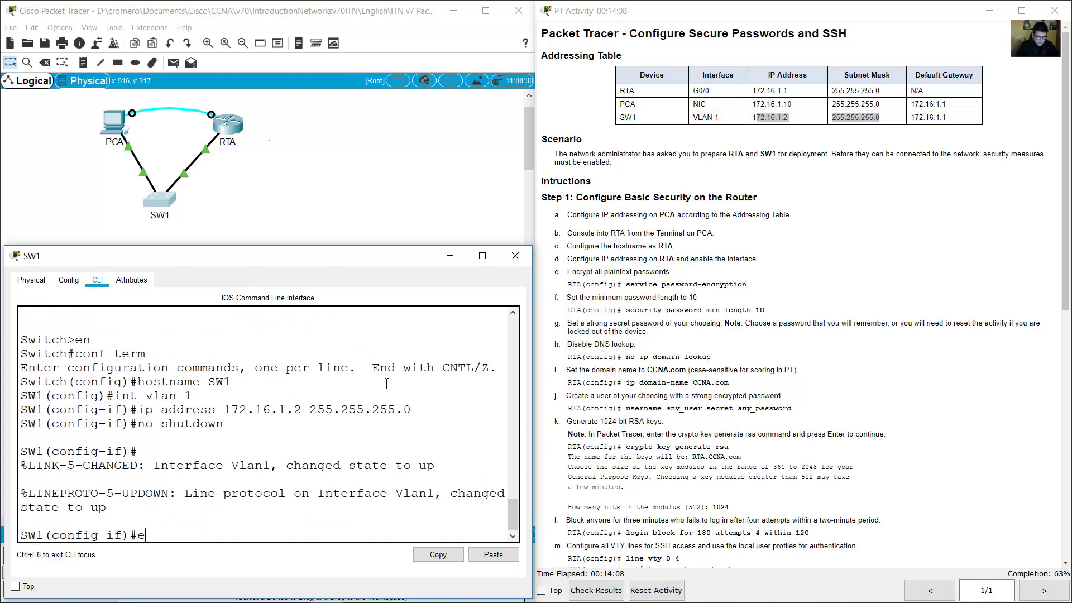
{"action": "type", "text": "xit"}
{"action": "key", "text": "Return"}
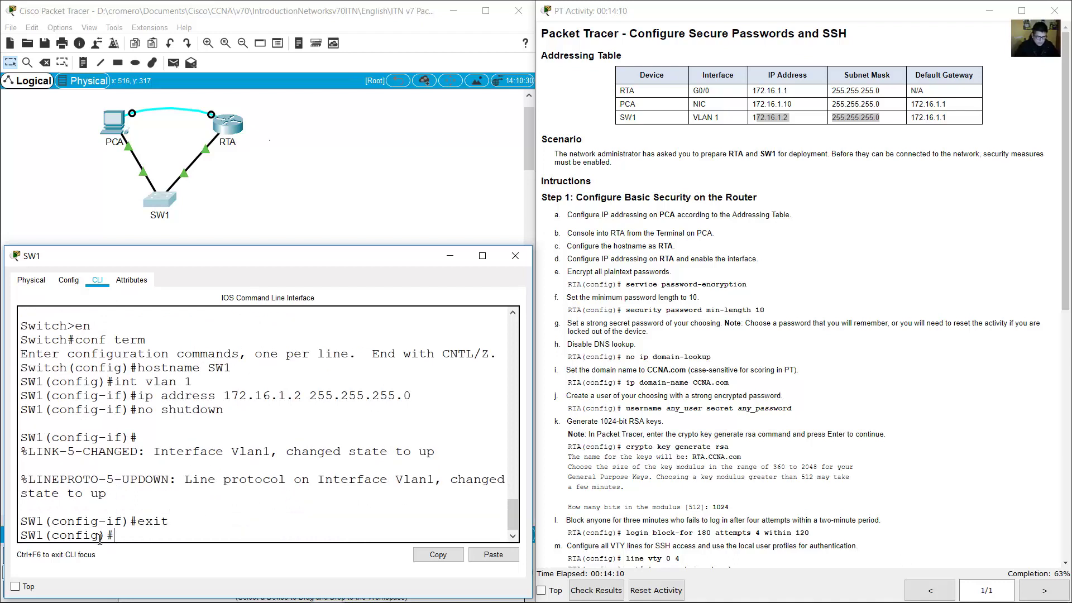
Set SW1's default gateway to 172.16.1.1
{"action": "left_click_drag", "start_coordinate": [19, 537], "coordinate": [114, 535]}
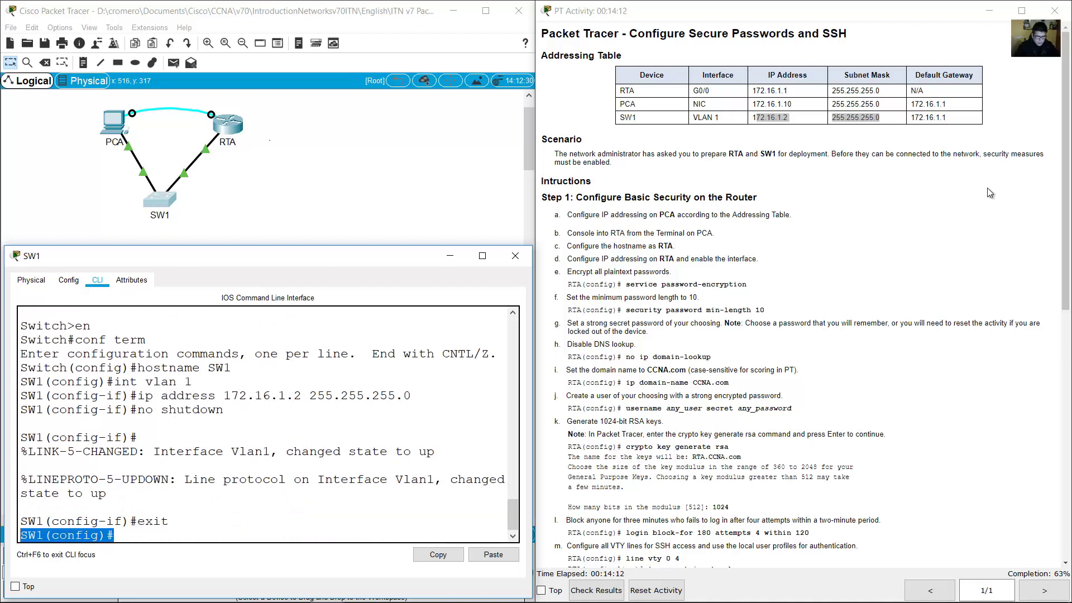
{"action": "left_click", "coordinate": [947, 119]}
{"action": "left_click_drag", "start_coordinate": [947, 118], "coordinate": [910, 118]}
{"action": "left_click", "coordinate": [382, 448]}
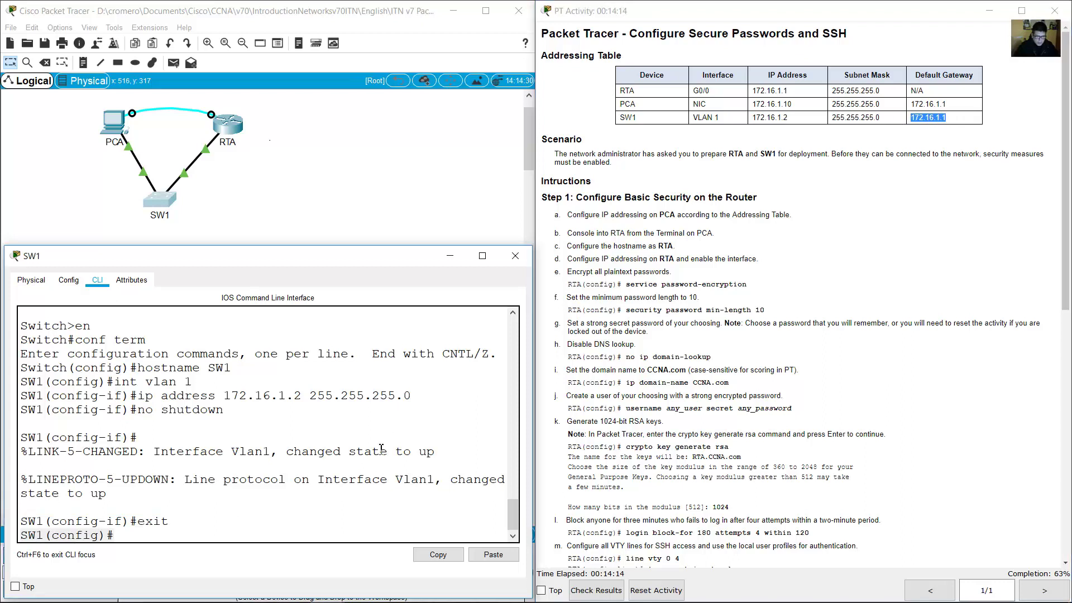
{"action": "type", "text": "ip default-g"}
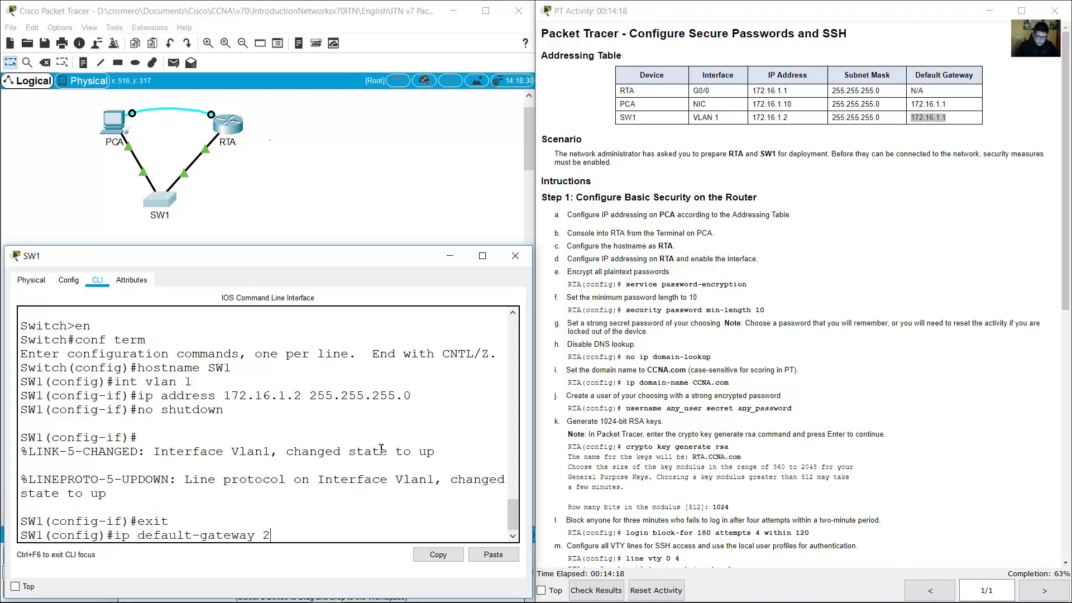
{"action": "type", "text": "ateway 172.16.1.1"}
{"action": "key", "text": "Return"}
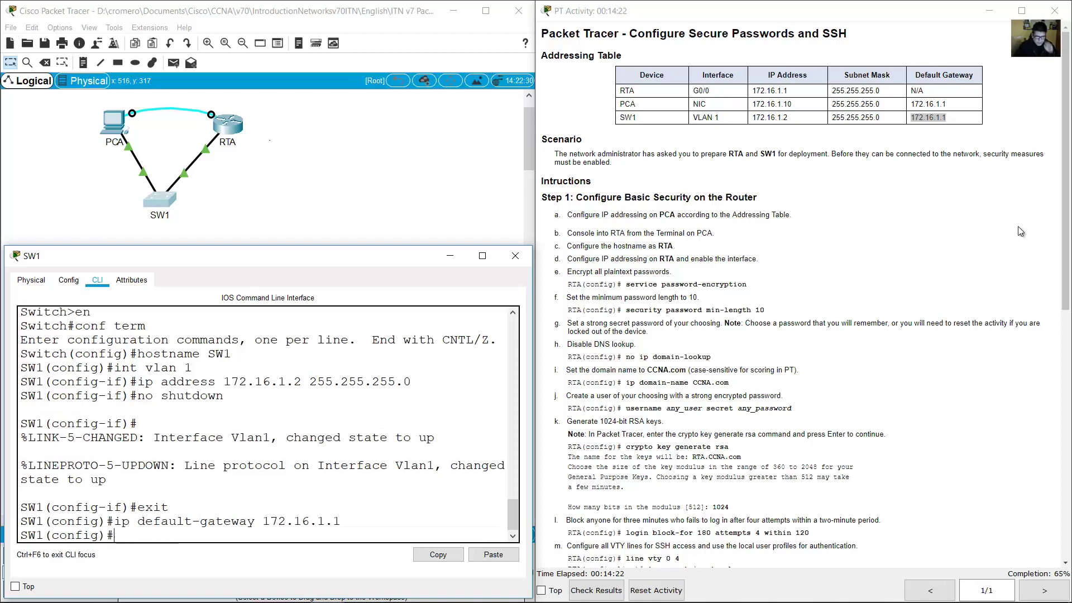
{"action": "left_click_drag", "start_coordinate": [1062, 165], "coordinate": [1049, 427]}
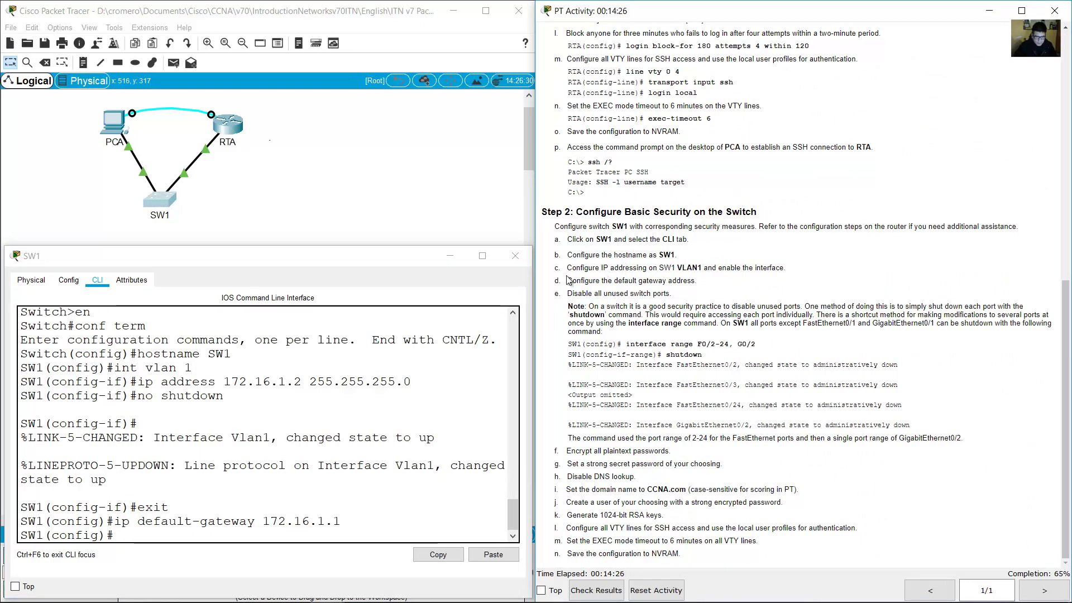
{"action": "left_click_drag", "start_coordinate": [573, 266], "coordinate": [673, 290]}
{"action": "left_click", "coordinate": [657, 294]}
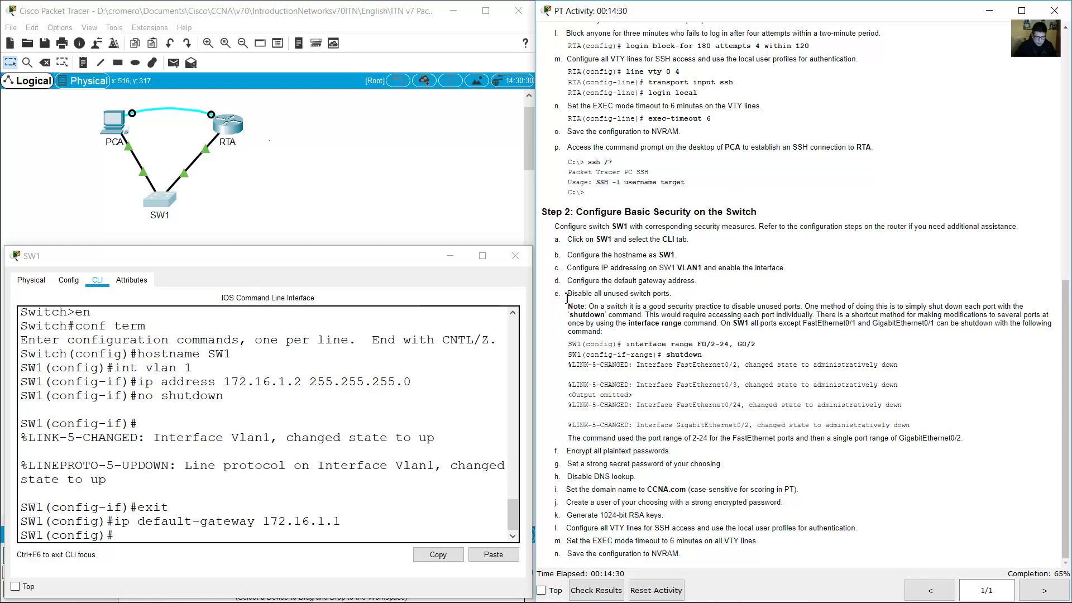
{"action": "left_click_drag", "start_coordinate": [572, 295], "coordinate": [669, 295]}
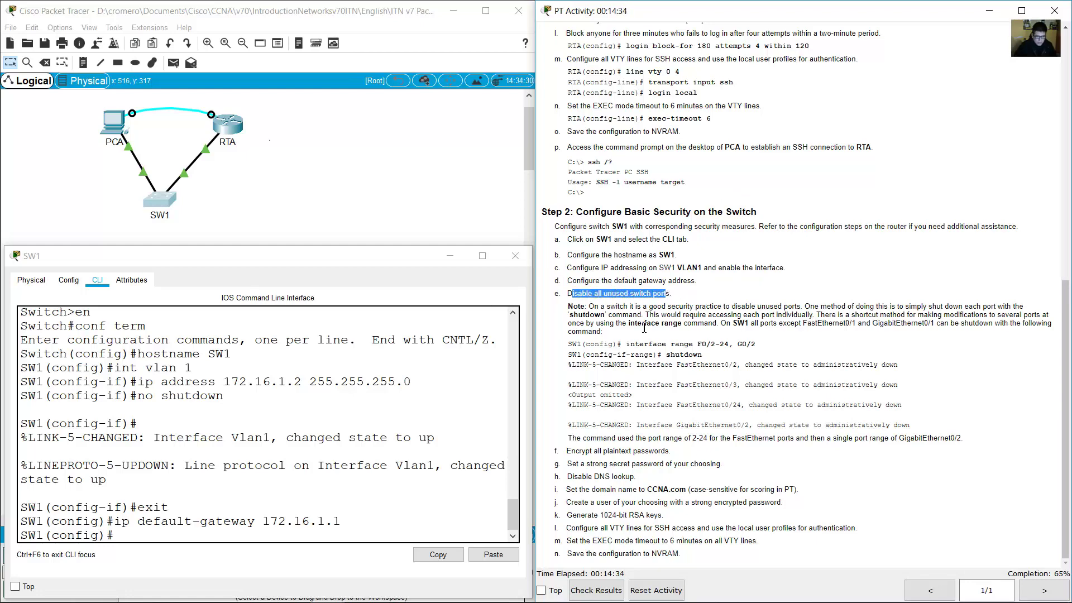
{"action": "left_click_drag", "start_coordinate": [596, 310], "coordinate": [645, 317]}
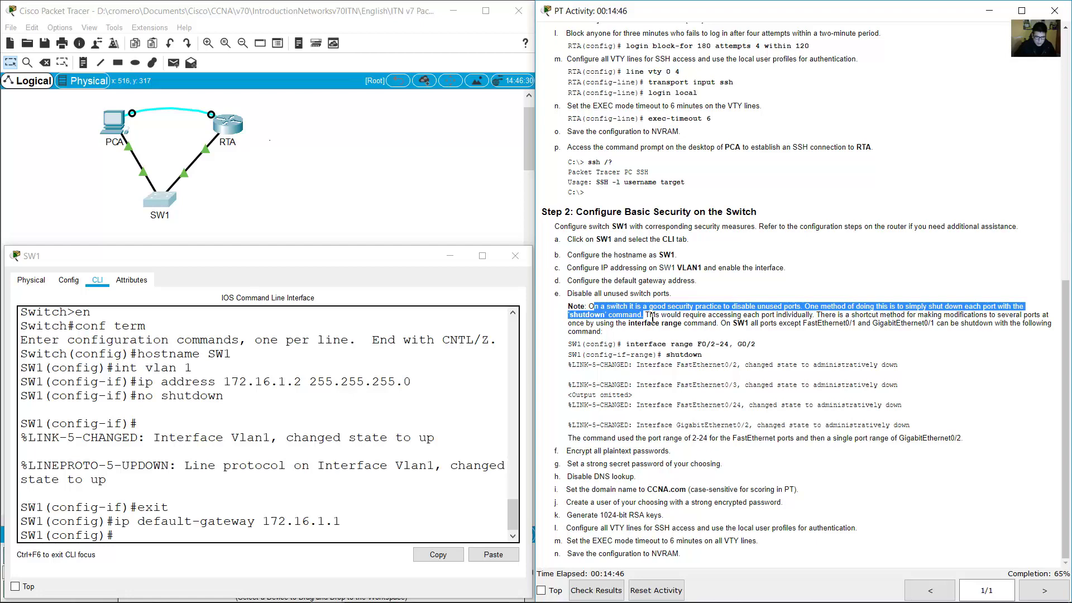
{"action": "left_click", "coordinate": [643, 317]}
{"action": "left_click_drag", "start_coordinate": [648, 317], "coordinate": [661, 368]}
{"action": "left_click", "coordinate": [222, 163]}
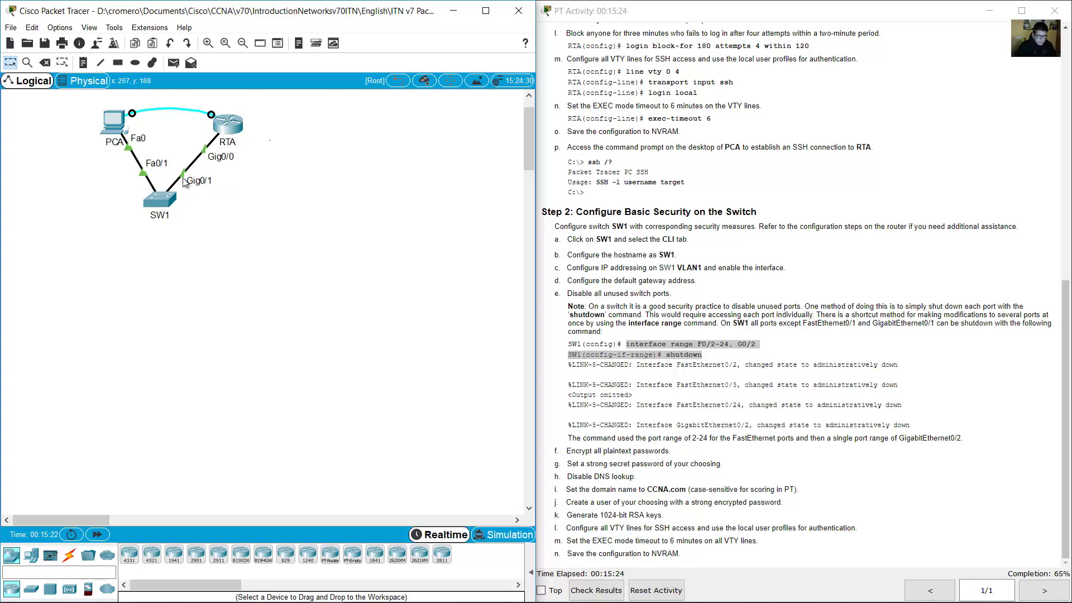
Shut down ports f0/2-24 and g0/2 using an interface range
{"action": "left_click", "coordinate": [167, 199]}
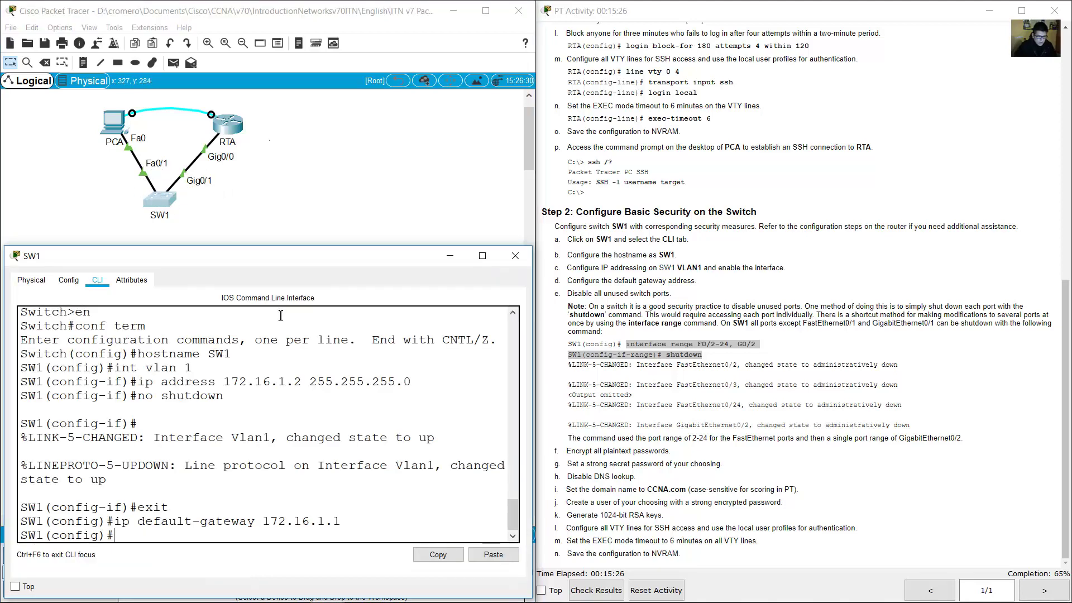
{"action": "type", "text": "int range f0/2-24,"}
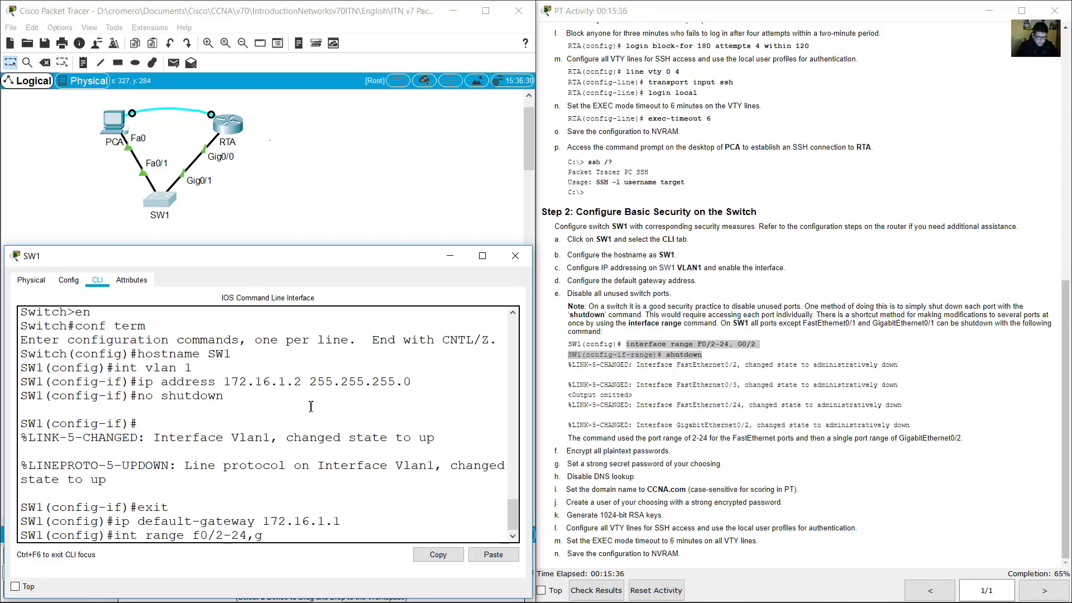
{"action": "type", "text": "g0/2"}
{"action": "key", "text": "Return"}
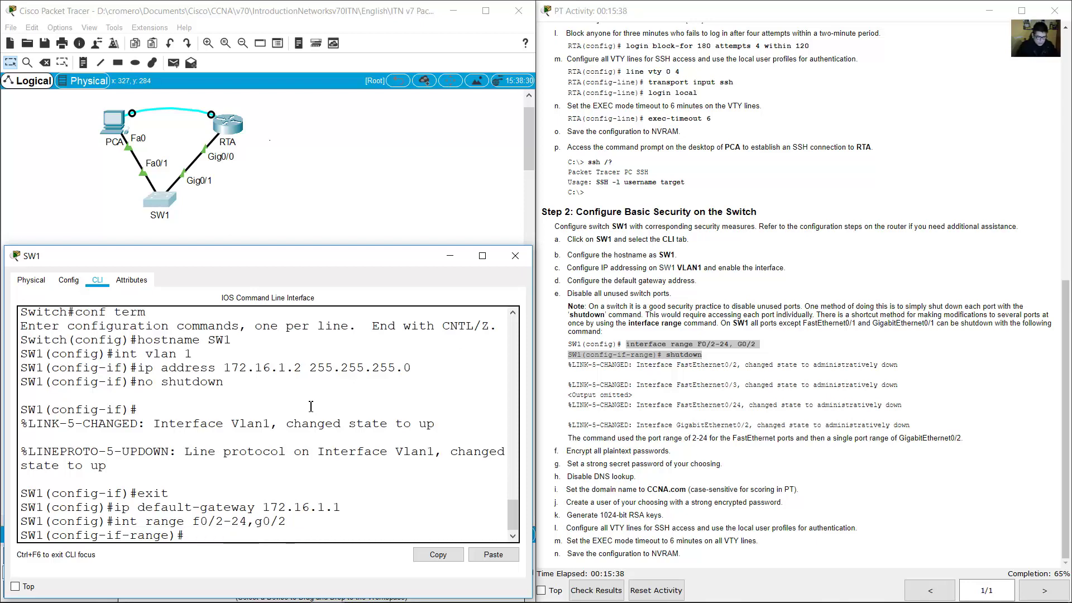
{"action": "type", "text": "shutdown"}
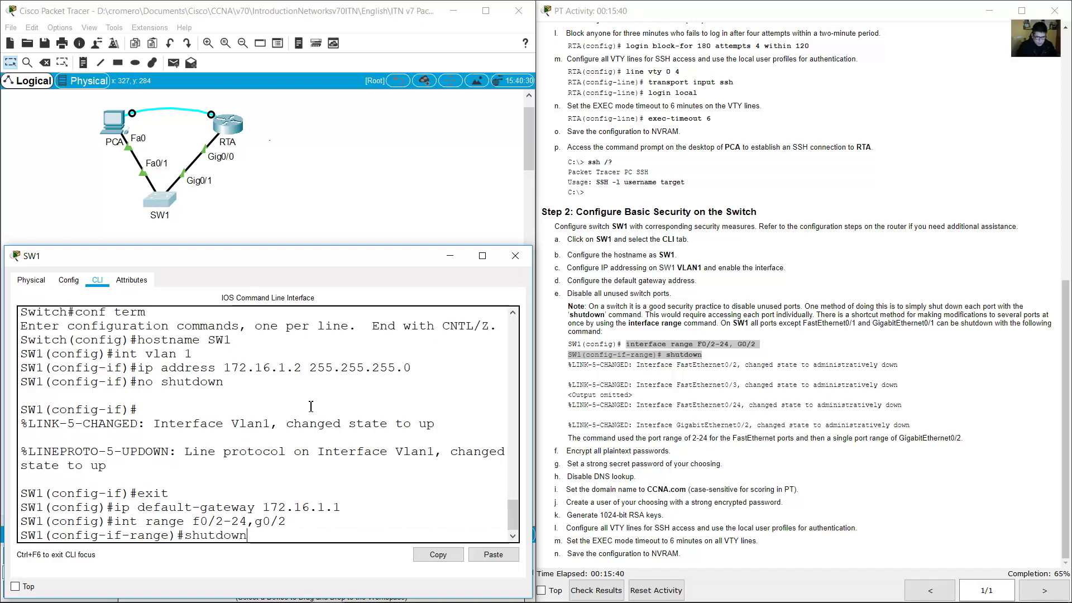
{"action": "key", "text": "Return"}
{"action": "key", "text": "Return"}
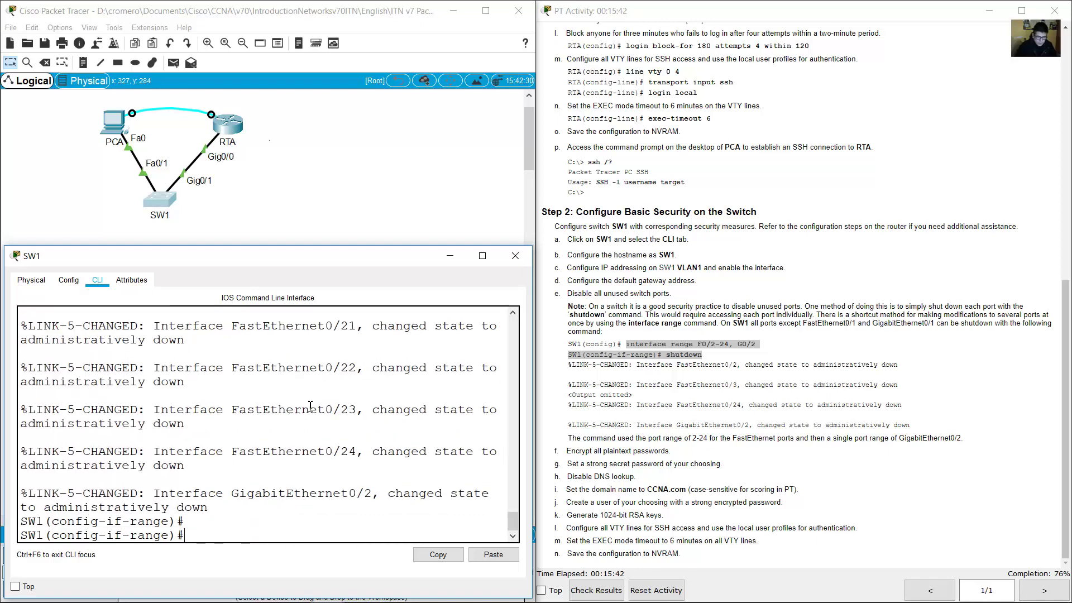
{"action": "left_click", "coordinate": [724, 364]}
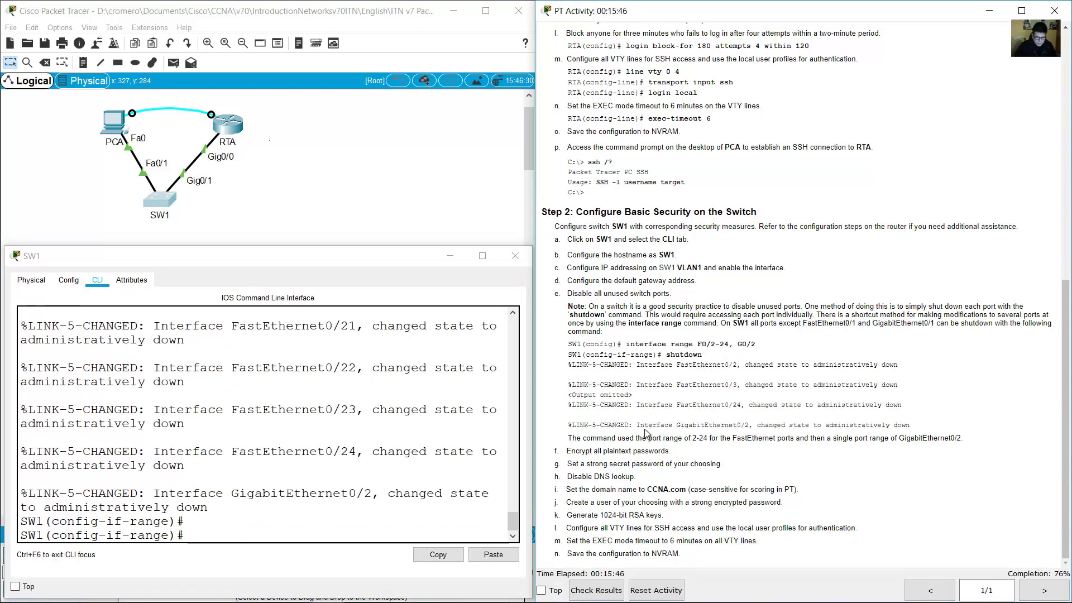
{"action": "left_click_drag", "start_coordinate": [566, 451], "coordinate": [672, 451]}
{"action": "left_click", "coordinate": [297, 536]}
Turn on service password-encryption and set an enable secret on SW1
{"action": "type", "text": "ex"}
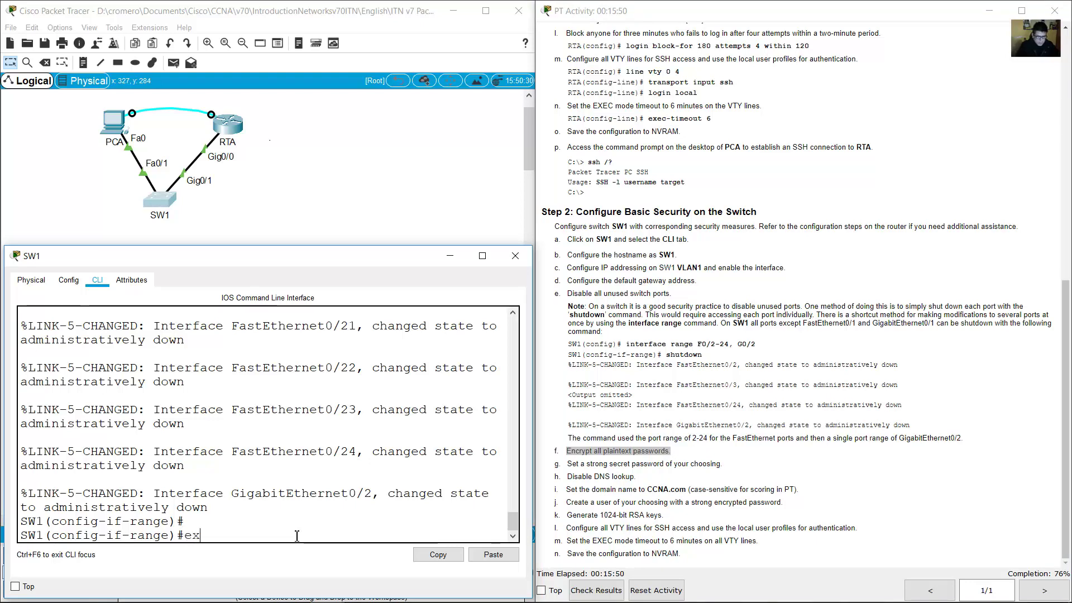
{"action": "type", "text": "it"}
{"action": "key", "text": "Return"}
{"action": "key", "text": "Return"}
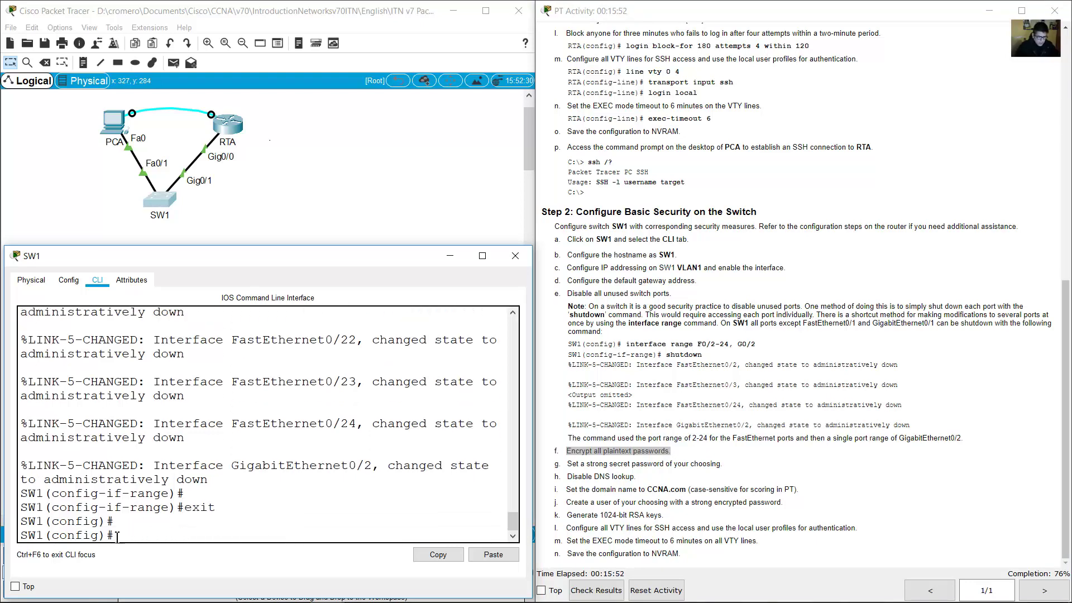
{"action": "left_click_drag", "start_coordinate": [21, 535], "coordinate": [117, 540]}
{"action": "left_click", "coordinate": [157, 542]}
{"action": "type", "text": "service password-e"}
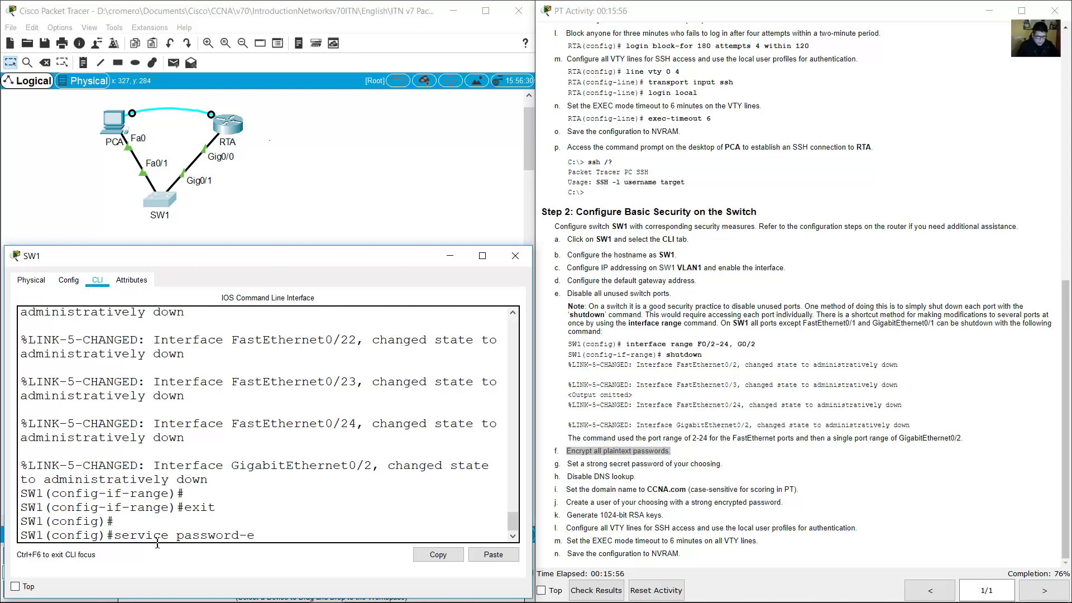
{"action": "type", "text": "ncryption"}
{"action": "key", "text": "Return"}
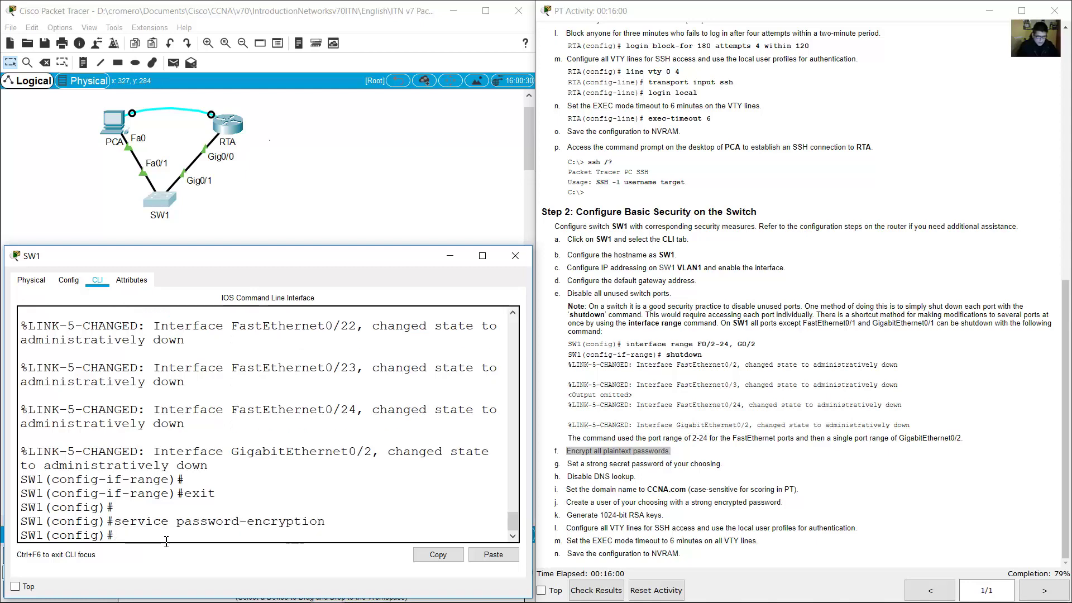
{"action": "left_click_drag", "start_coordinate": [578, 467], "coordinate": [733, 470]}
{"action": "left_click", "coordinate": [378, 534]}
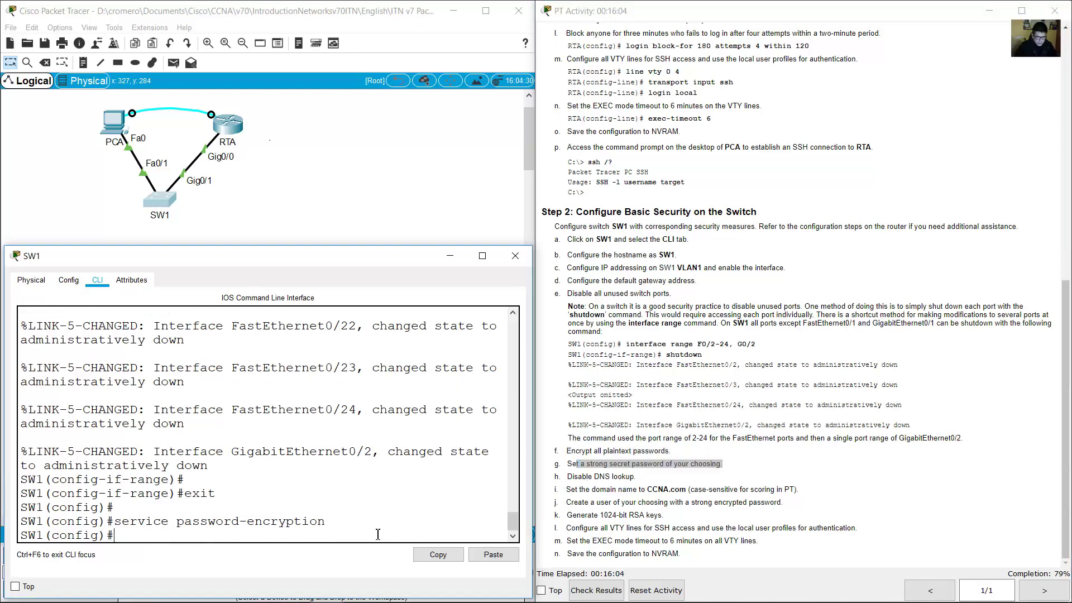
{"action": "type", "text": "enable s"}
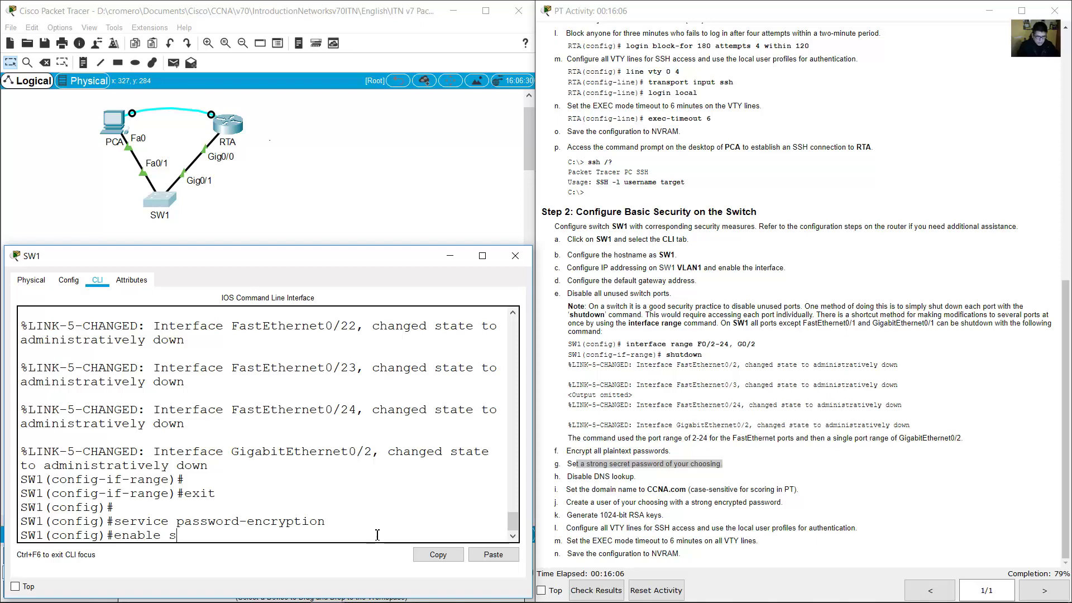
{"action": "type", "text": "ecret Ciscoenpa55"}
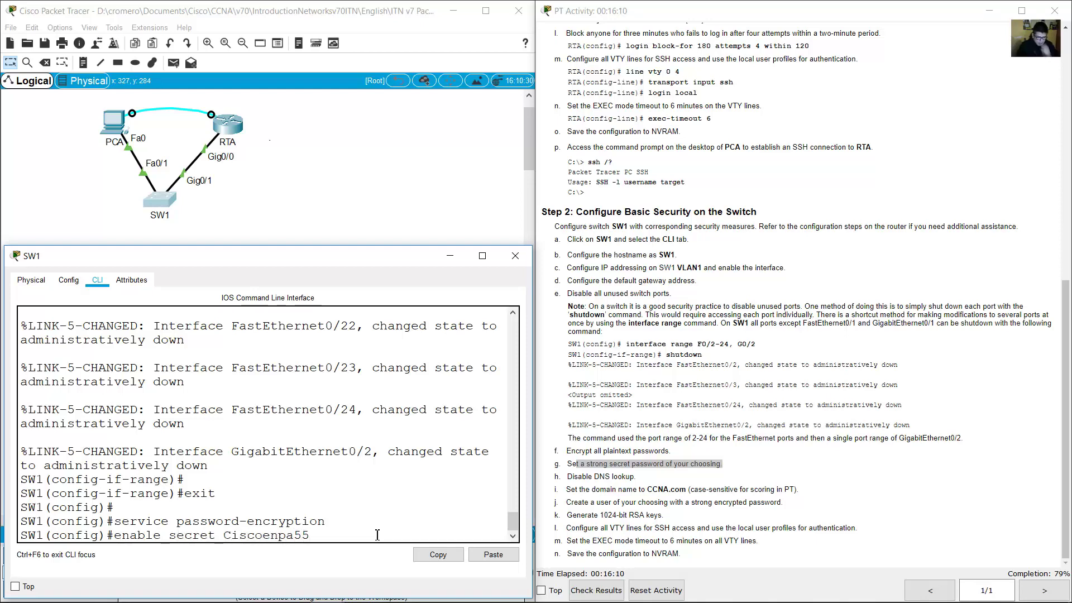
{"action": "key", "text": "Return"}
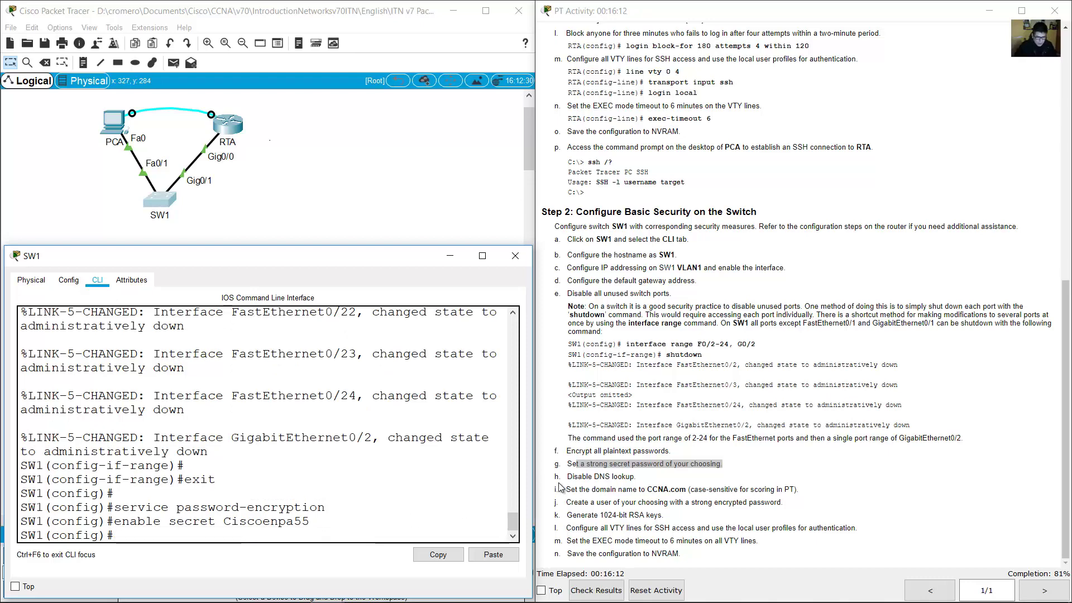
Disable DNS lookup with no ip domain lookup, correcting the typo
{"action": "left_click_drag", "start_coordinate": [571, 476], "coordinate": [636, 477]}
{"action": "left_click", "coordinate": [360, 518]}
{"action": "type", "text": "no ip"}
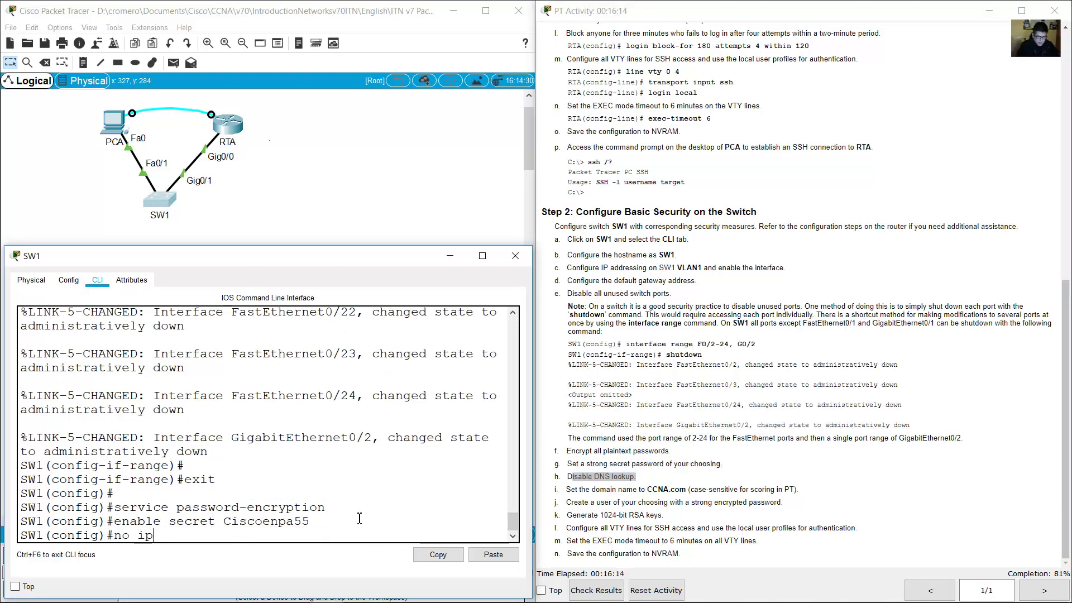
{"action": "type", "text": " donain looup"}
{"action": "key", "text": "BackSpace"}
{"action": "key", "text": "BackSpace"}
{"action": "type", "text": "kup"}
{"action": "key", "text": "Return"}
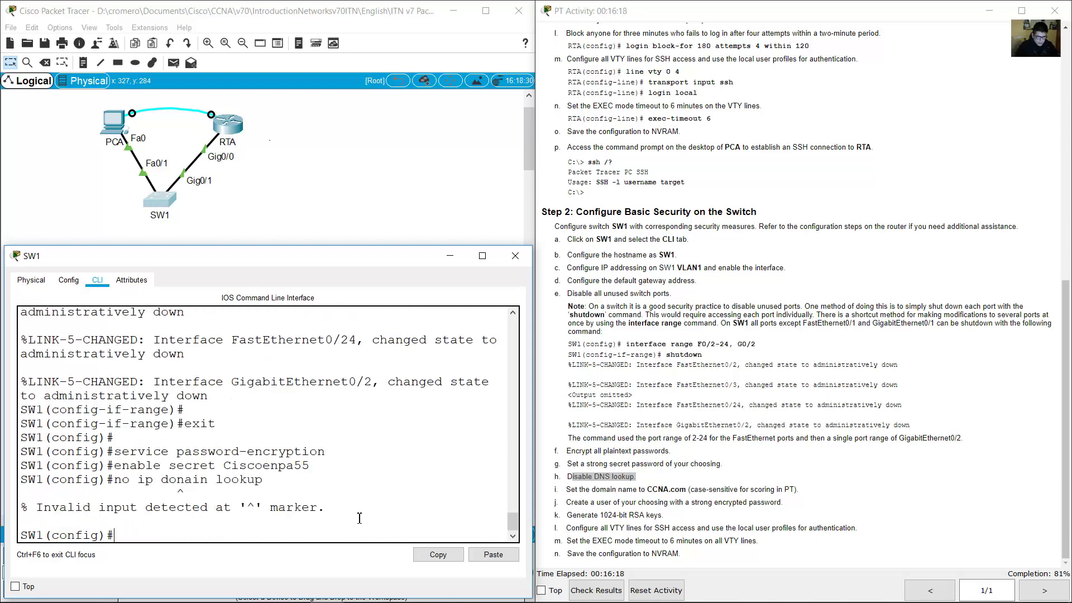
{"action": "key", "text": "Up"}
{"action": "key", "text": "Left"}
{"action": "key", "text": "Left"}
{"action": "key", "text": "Left"}
{"action": "key", "text": "Left"}
{"action": "key", "text": "Left"}
{"action": "key", "text": "Left"}
{"action": "key", "text": "Left"}
{"action": "key", "text": "Left"}
{"action": "key", "text": "Left"}
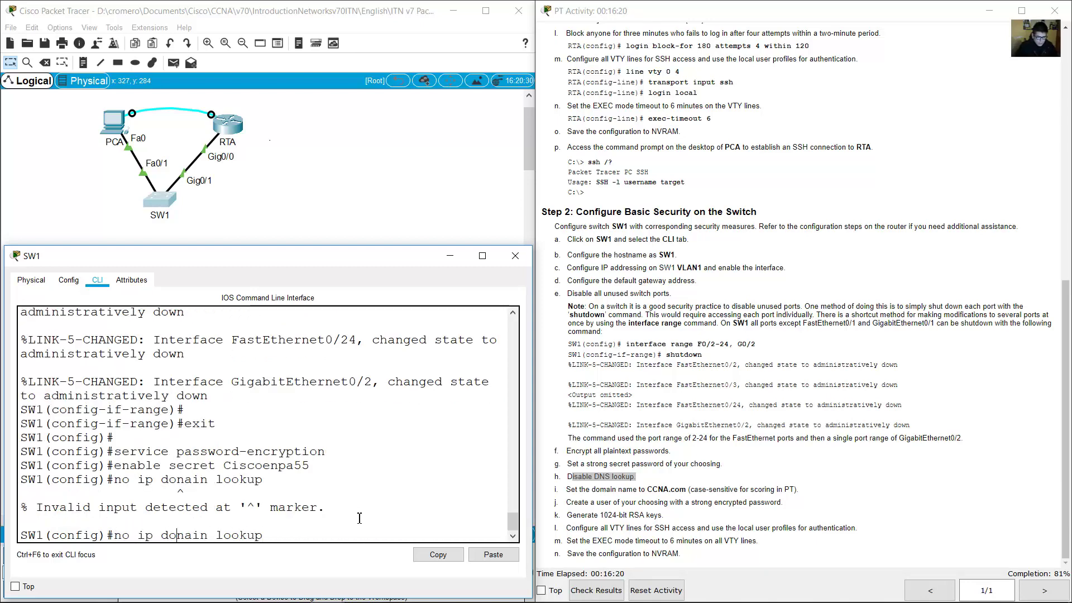
{"action": "key", "text": "Delete"}
{"action": "type", "text": "m"}
{"action": "key", "text": "Return"}
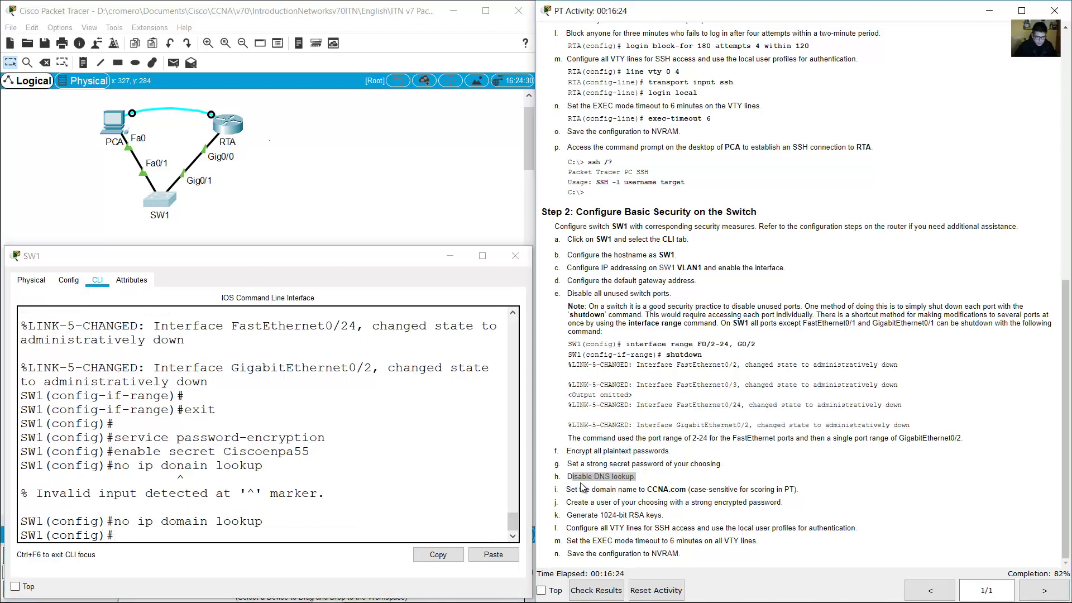
{"action": "left_click_drag", "start_coordinate": [570, 489], "coordinate": [794, 489]}
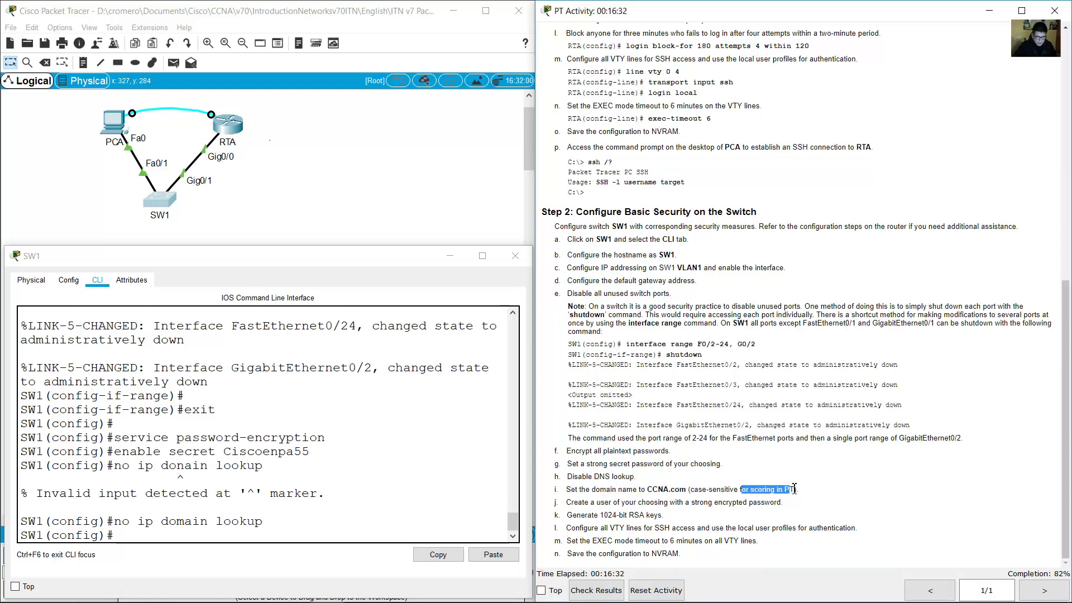
Set SW1's domain name to CCNA.com
{"action": "left_click", "coordinate": [388, 510]}
{"action": "type", "text": "ip domai"}
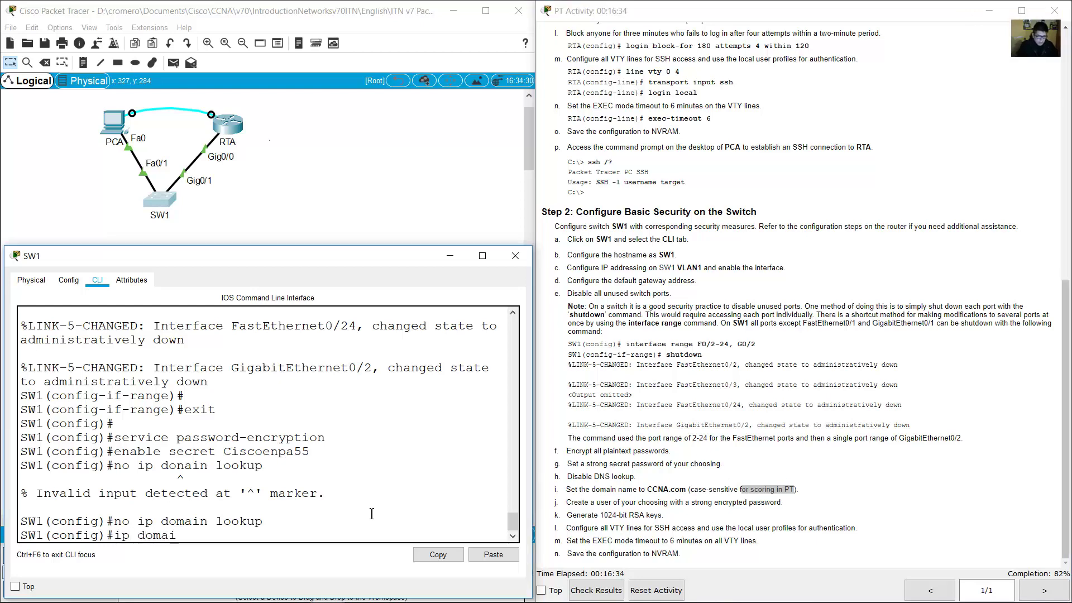
{"action": "type", "text": "n-name"}
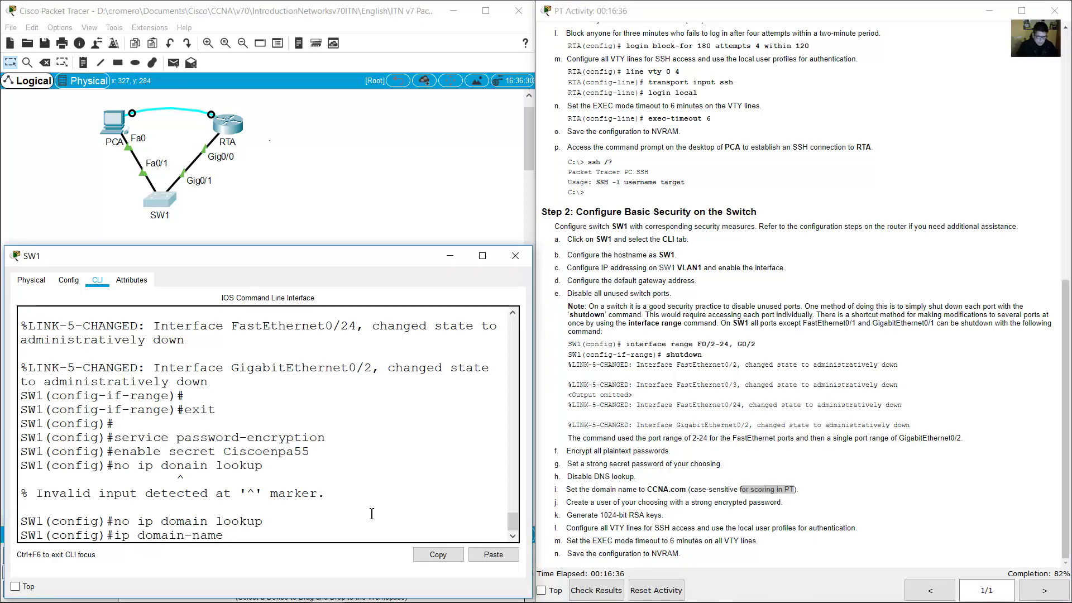
{"action": "type", "text": " CCNA.com"}
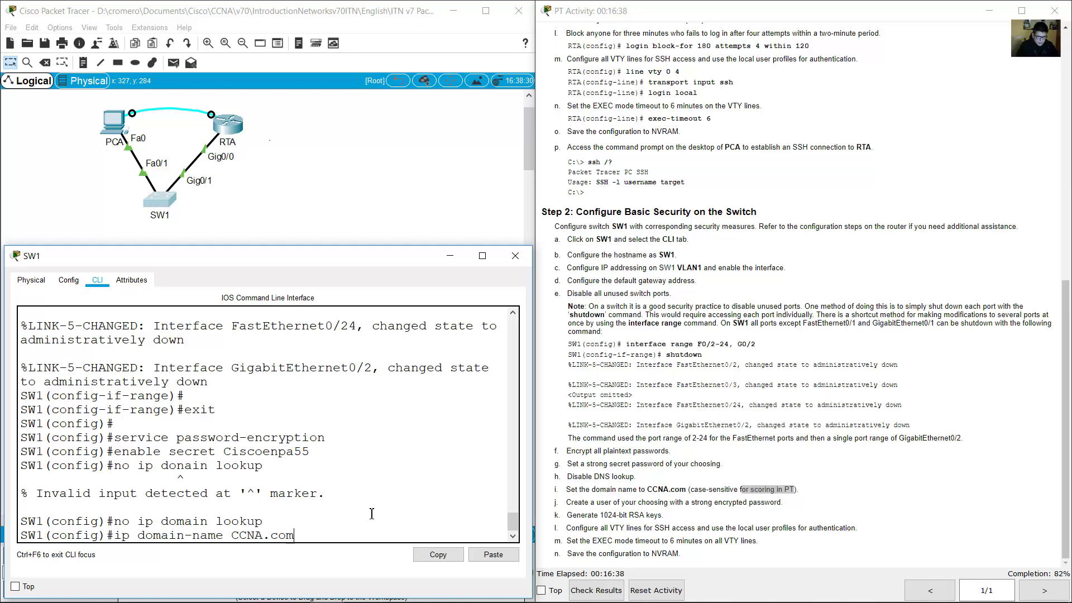
{"action": "key", "text": "Return"}
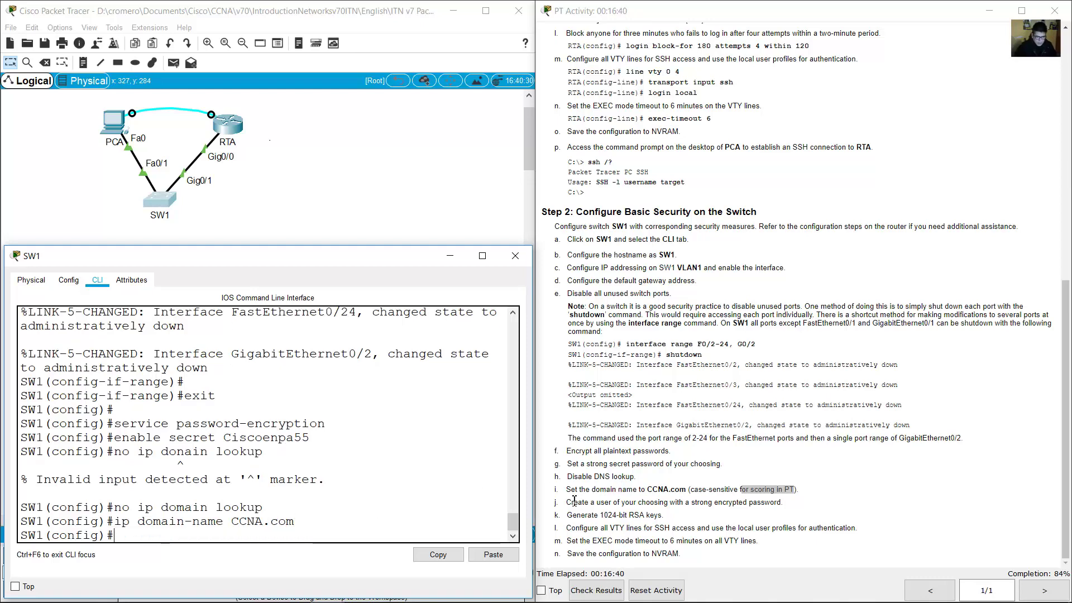
Create a local user with an encrypted secret using username ... secret
{"action": "left_click_drag", "start_coordinate": [568, 505], "coordinate": [783, 502]}
{"action": "left_click", "coordinate": [354, 510]}
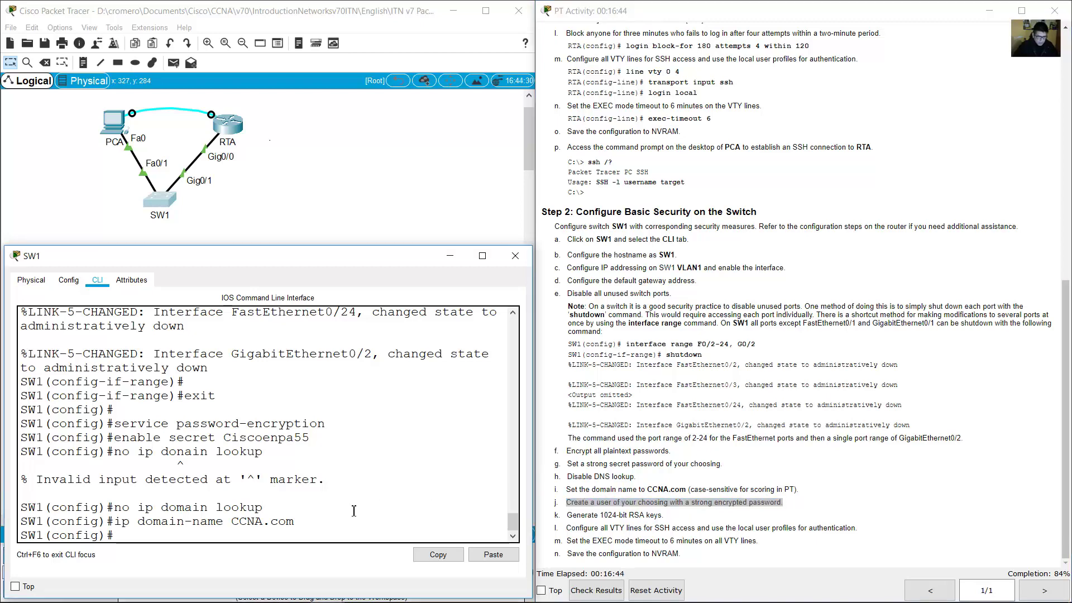
{"action": "type", "text": "username cr"}
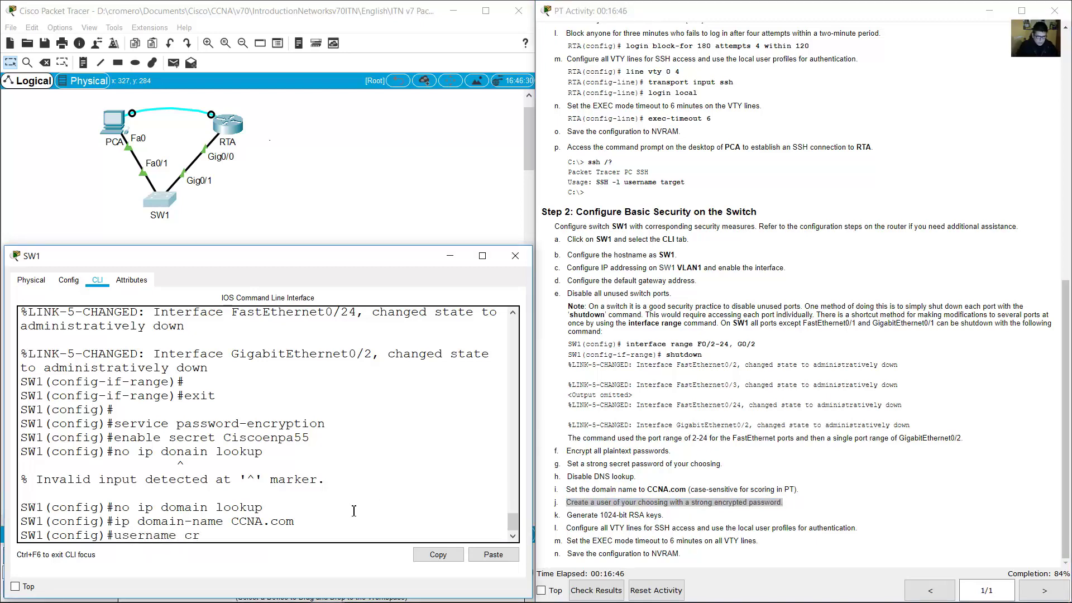
{"action": "type", "text": "omero secret Ciscouspa5"}
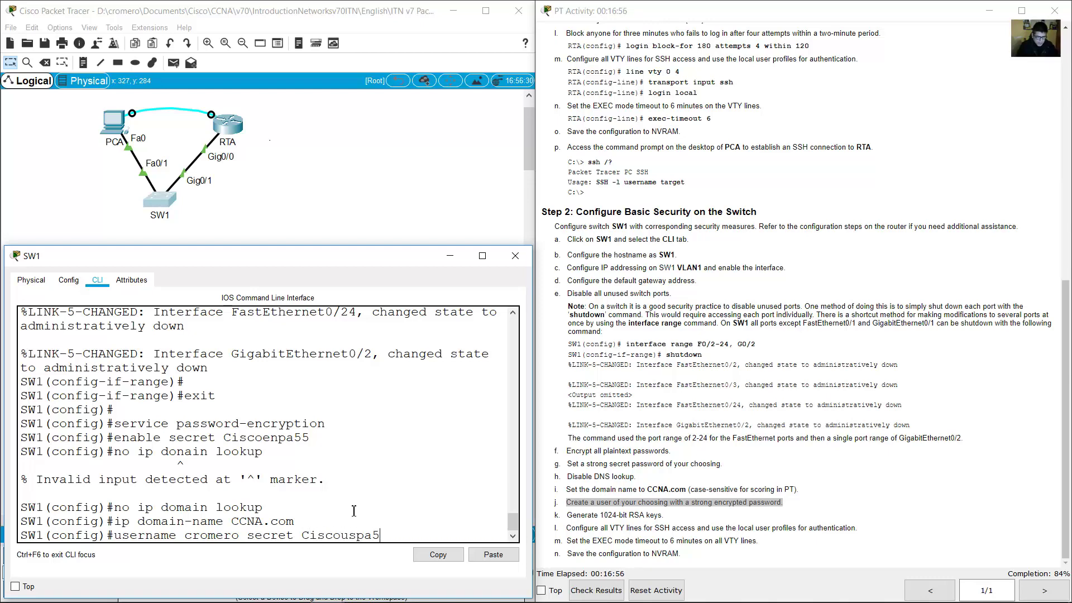
{"action": "type", "text": "5"}
{"action": "key", "text": "Return"}
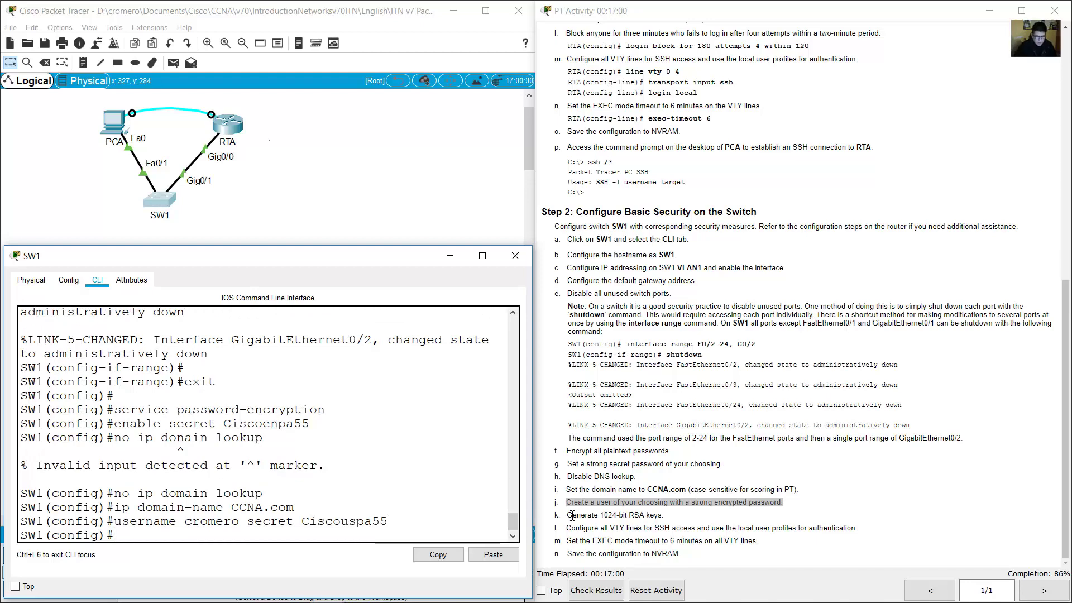
{"action": "left_click_drag", "start_coordinate": [568, 515], "coordinate": [669, 516]}
Generate 1024-bit RSA keys on SW1 with crypto key generate rsa
{"action": "left_click", "coordinate": [375, 518]}
{"action": "type", "text": "crypto"}
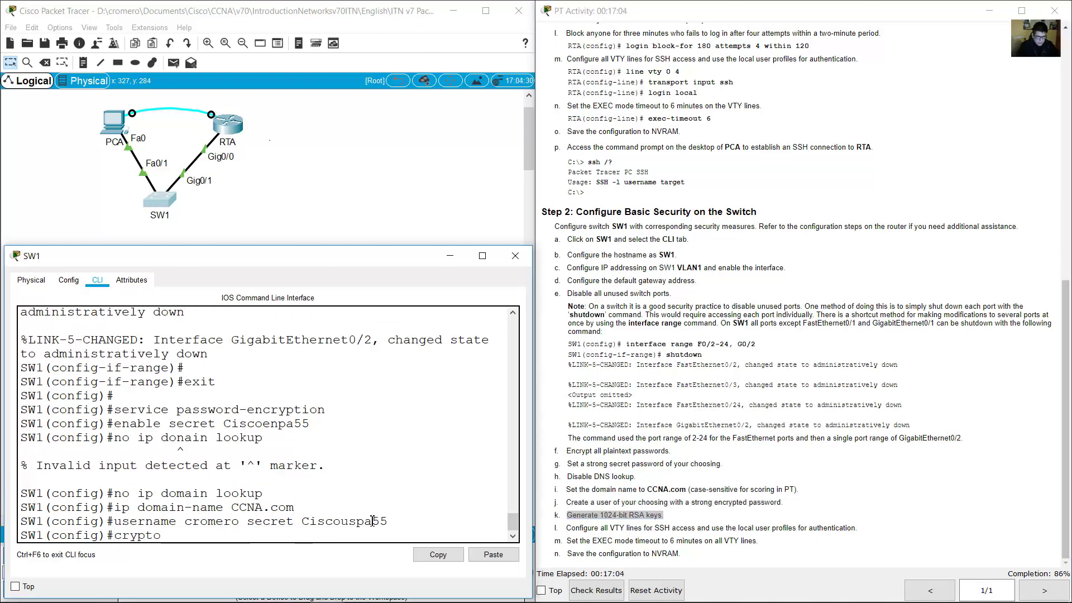
{"action": "type", "text": " key generate r"}
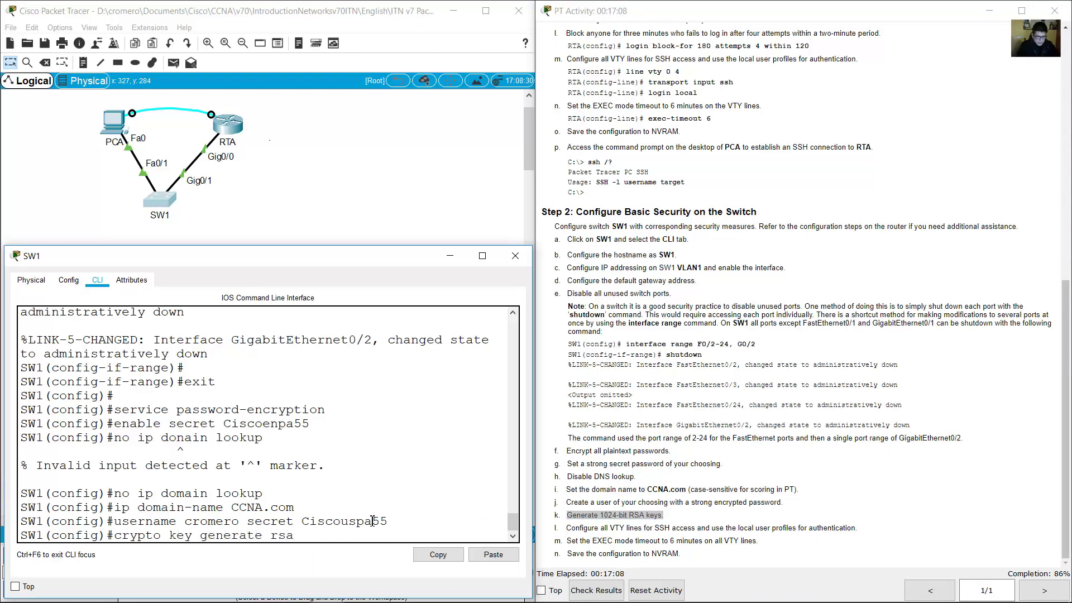
{"action": "type", "text": "sa"}
{"action": "key", "text": "Return"}
{"action": "key", "text": "Return"}
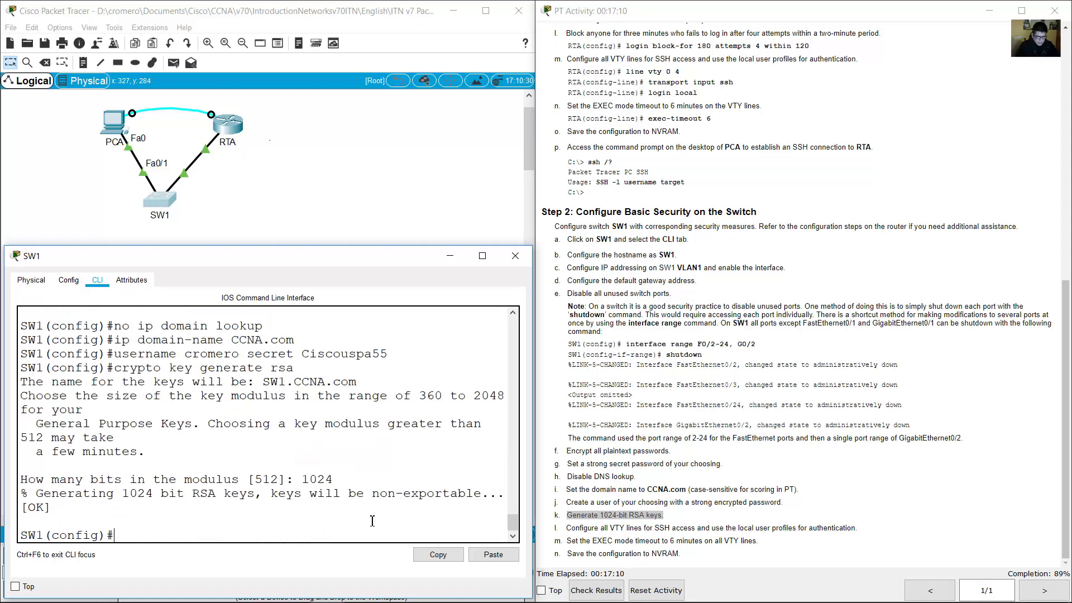
Enter line vty 0 4 and restrict those lines to SSH-only access
{"action": "left_click", "coordinate": [575, 527]}
{"action": "left_click_drag", "start_coordinate": [574, 527], "coordinate": [859, 528]}
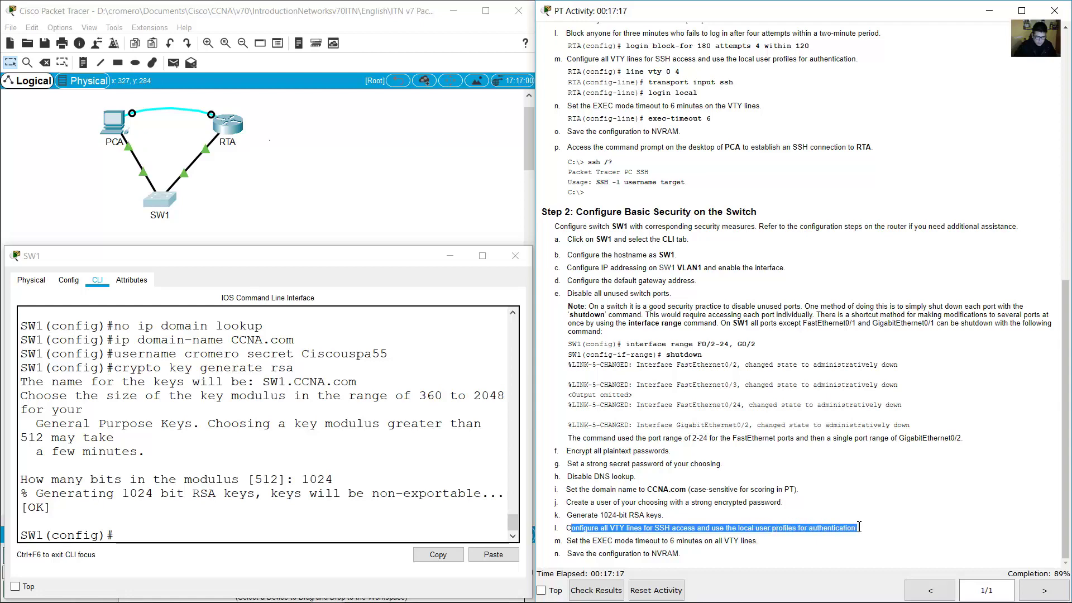
{"action": "left_click", "coordinate": [248, 529]}
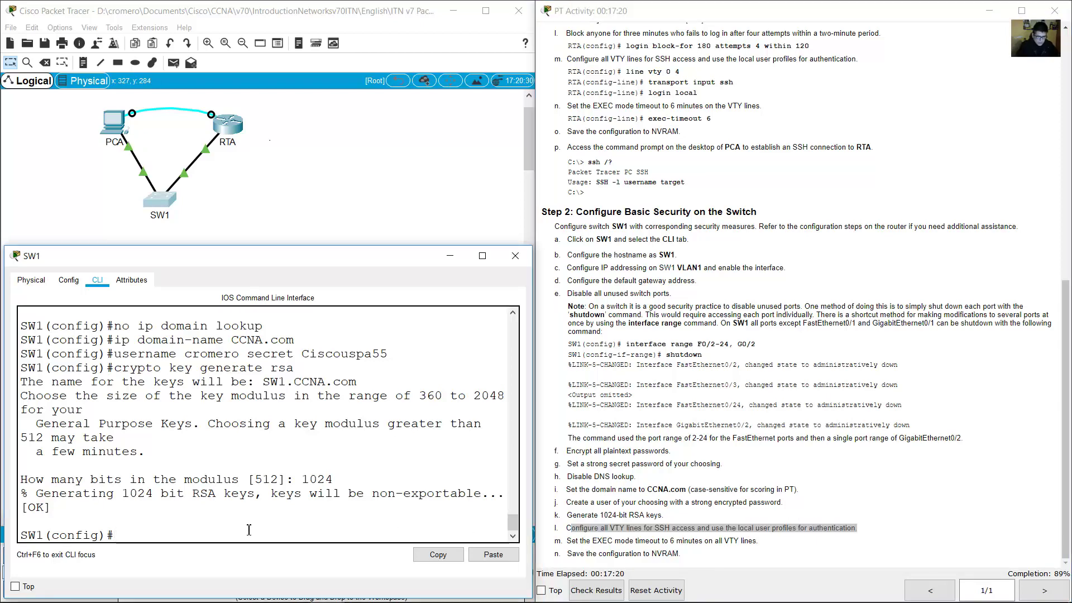
{"action": "type", "text": "line vty 0"}
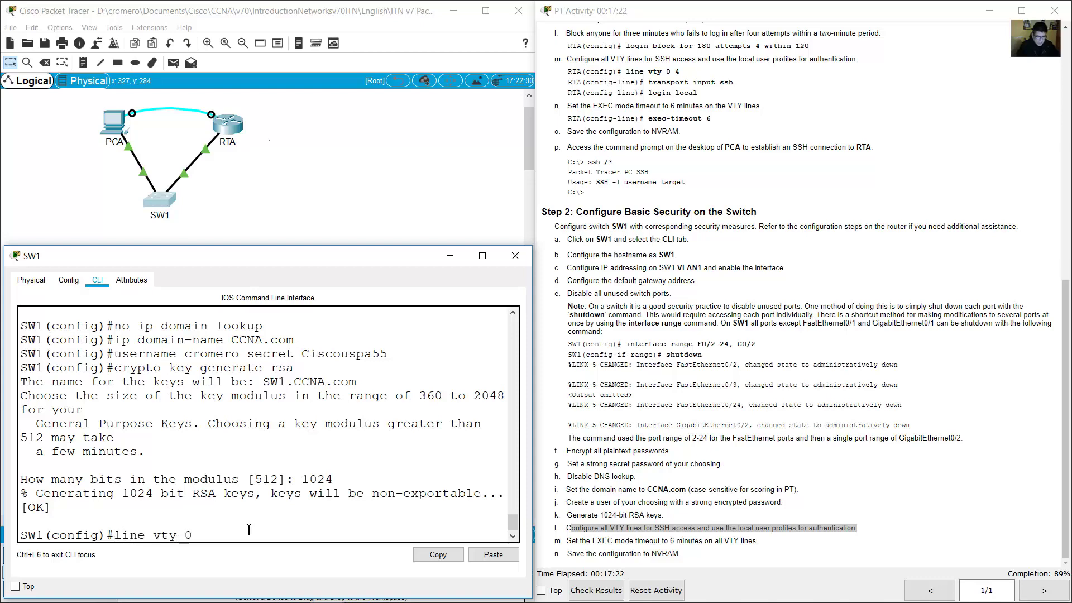
{"action": "type", "text": " 4"}
{"action": "key", "text": "Return"}
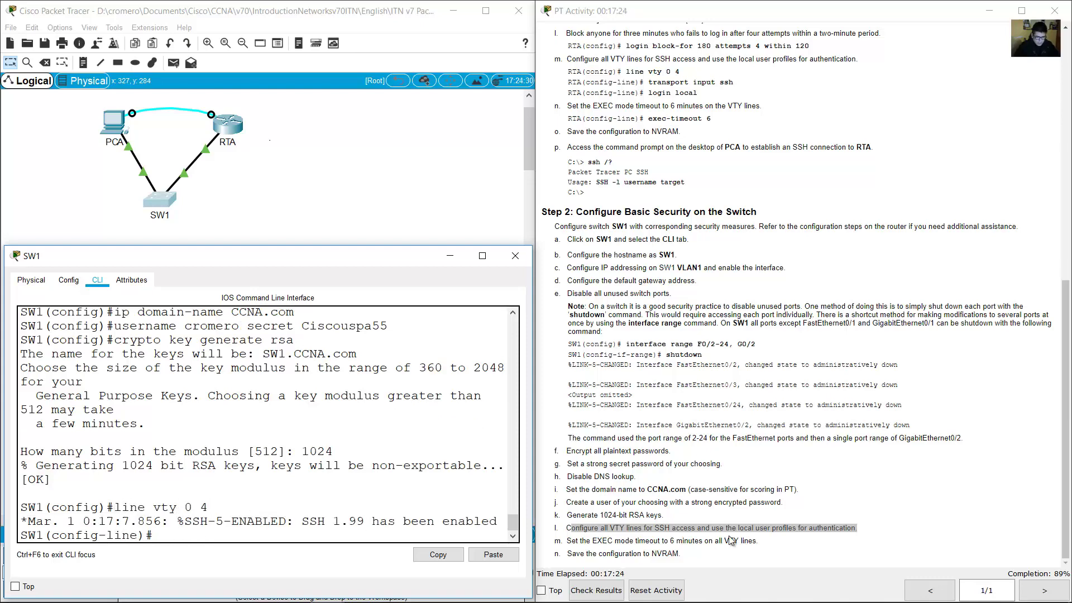
{"action": "left_click", "coordinate": [683, 541]}
{"action": "left_click_drag", "start_coordinate": [645, 528], "coordinate": [702, 527]}
{"action": "left_click", "coordinate": [388, 539]}
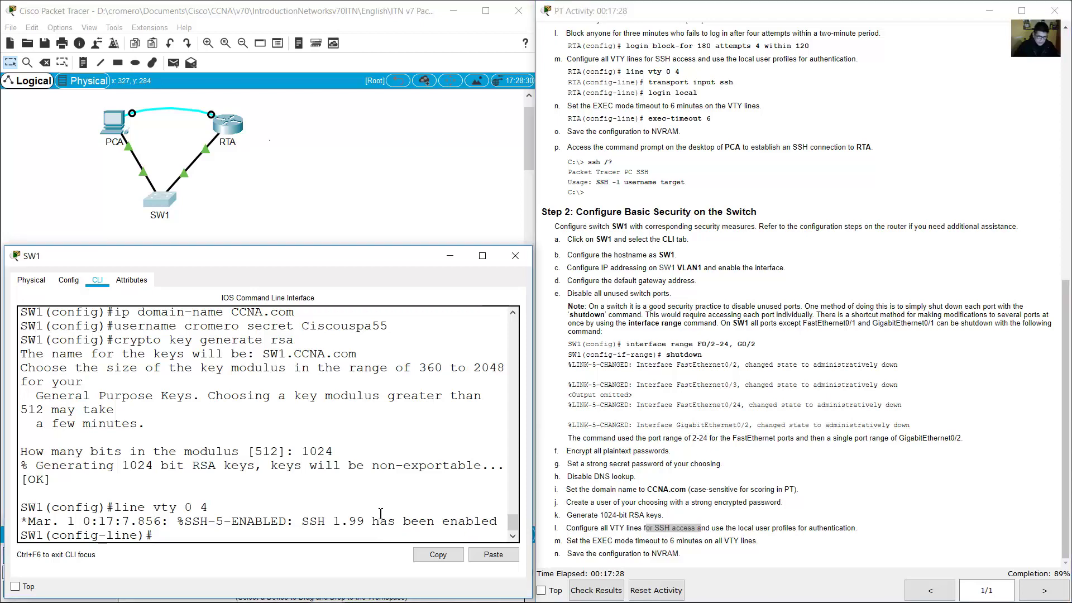
{"action": "type", "text": "transport input ssh"}
{"action": "key", "text": "Return"}
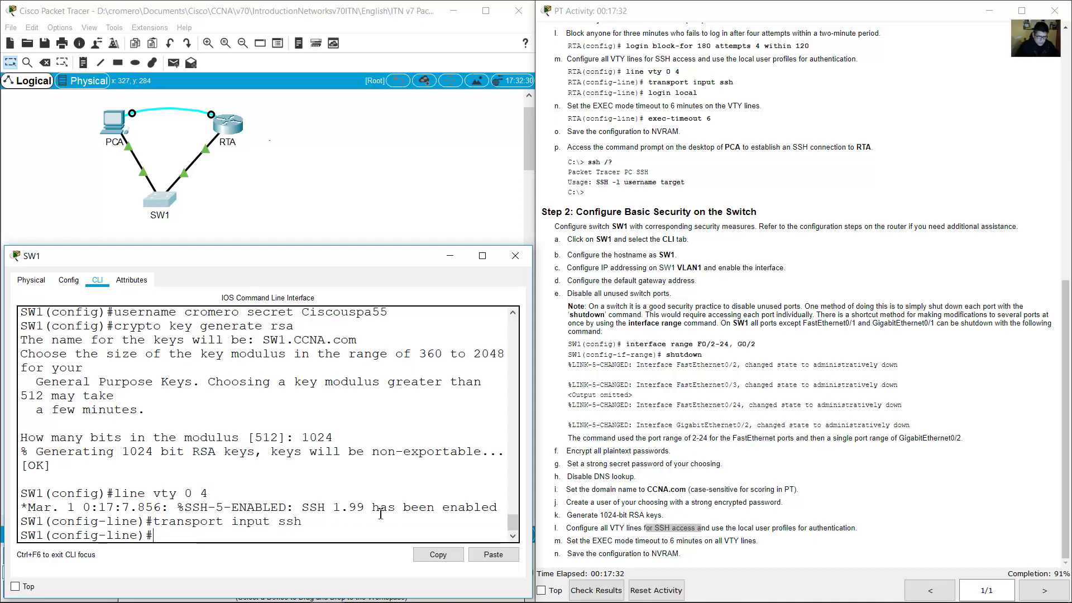
Make VTY lines 0–4 authenticate against local user accounts with login local
{"action": "left_click_drag", "start_coordinate": [719, 527], "coordinate": [850, 528]}
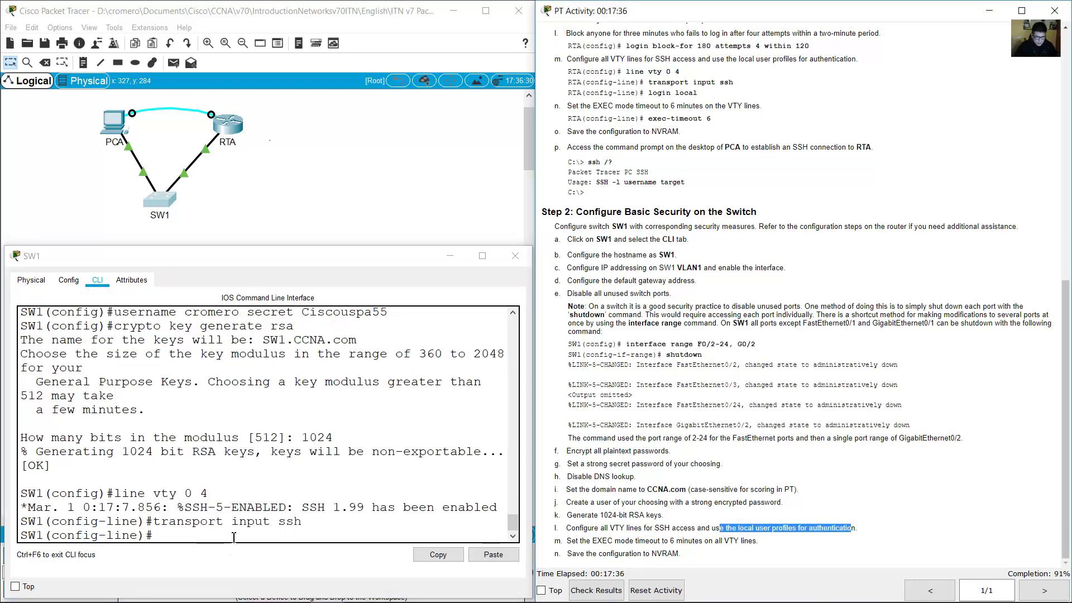
{"action": "left_click", "coordinate": [257, 483]}
{"action": "type", "text": "login lo"}
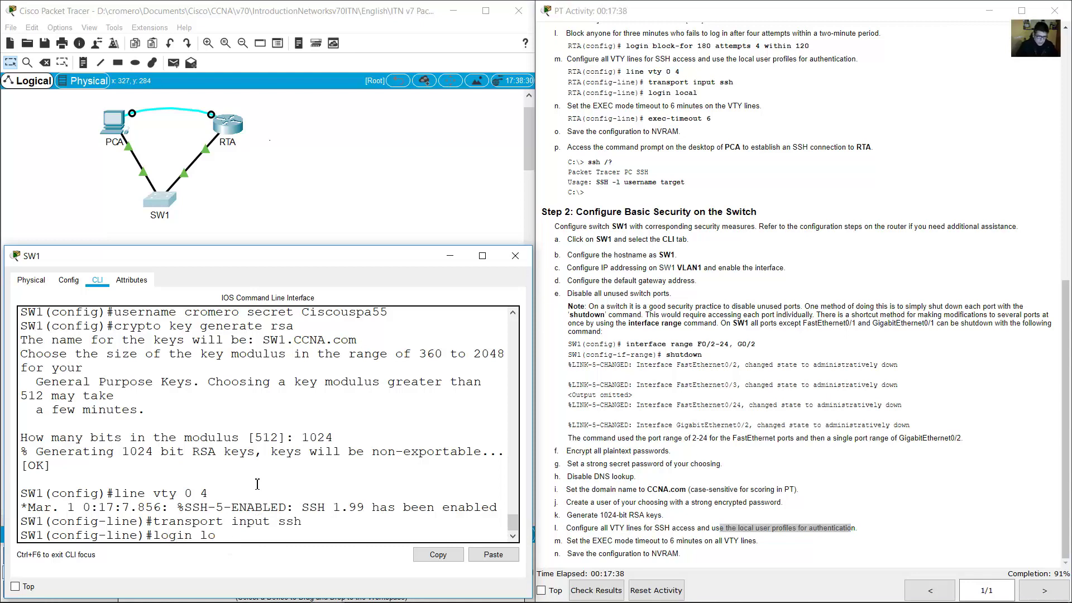
{"action": "type", "text": "cal"}
{"action": "key", "text": "Return"}
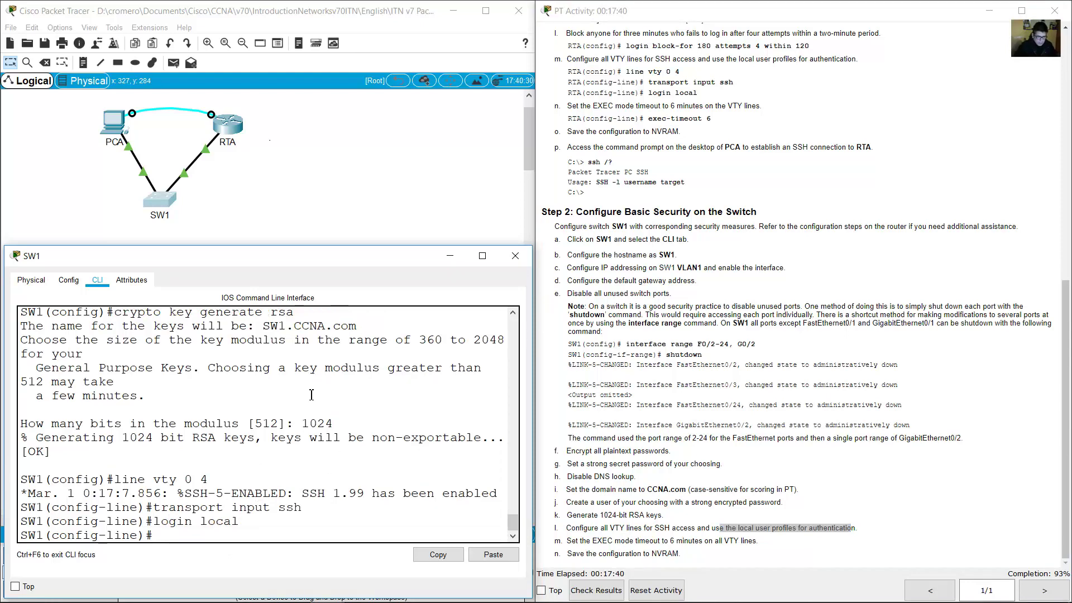
{"action": "scroll", "coordinate": [311, 395], "scroll_direction": "up", "scroll_amount": 2}
{"action": "left_click_drag", "start_coordinate": [115, 365], "coordinate": [391, 376]}
{"action": "left_click", "coordinate": [212, 366]}
{"action": "left_click_drag", "start_coordinate": [121, 365], "coordinate": [403, 377]}
{"action": "type", "text": "line vty 0 4 transport input ssh login local"}
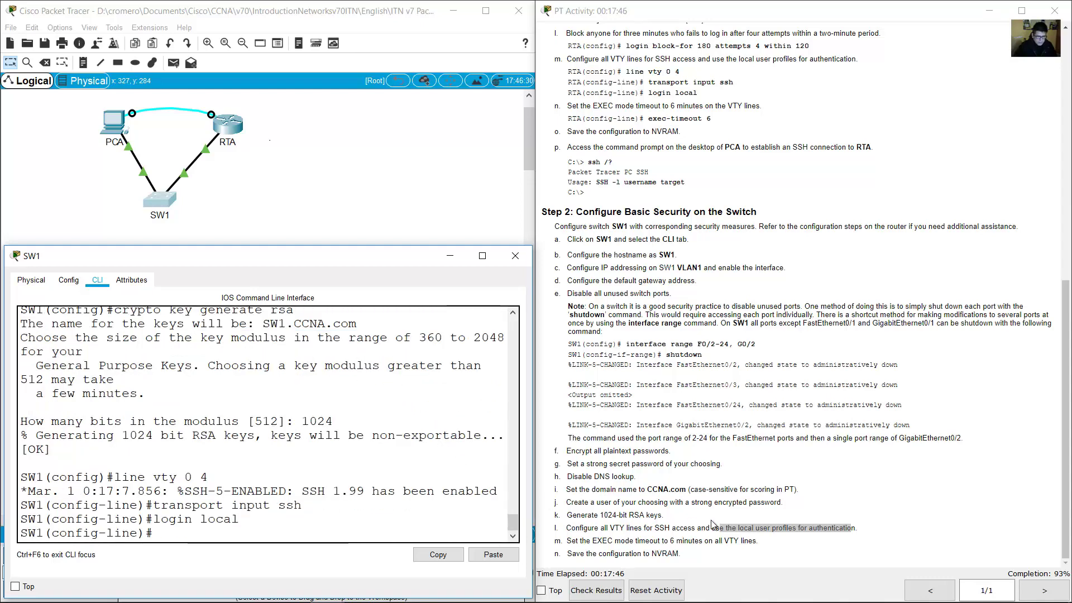
Set a 6-minute exec timeout on VTY lines 0–4
{"action": "left_click", "coordinate": [717, 529]}
{"action": "left_click_drag", "start_coordinate": [567, 541], "coordinate": [700, 542]}
{"action": "left_click", "coordinate": [350, 496]}
{"action": "type", "text": "exec-time"}
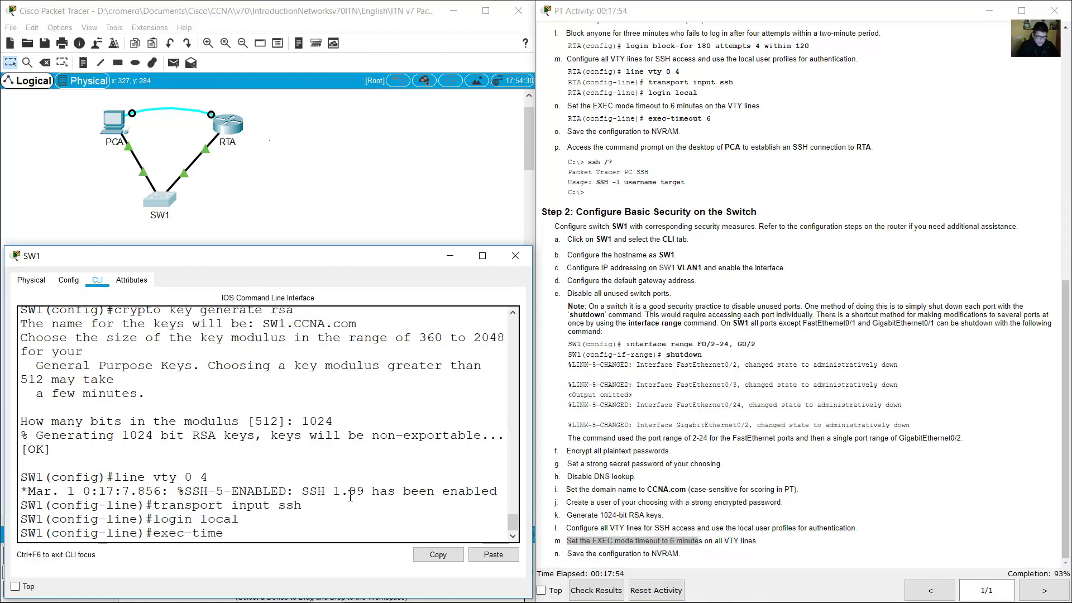
{"action": "type", "text": "out 6"}
{"action": "key", "text": "Return"}
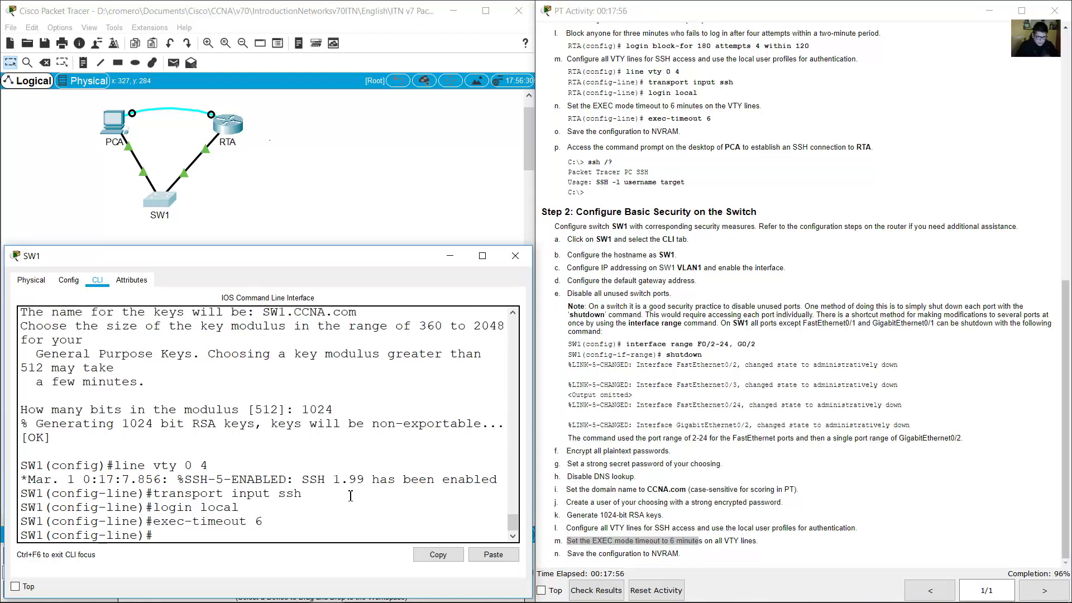
{"action": "left_click_drag", "start_coordinate": [584, 553], "coordinate": [680, 553]}
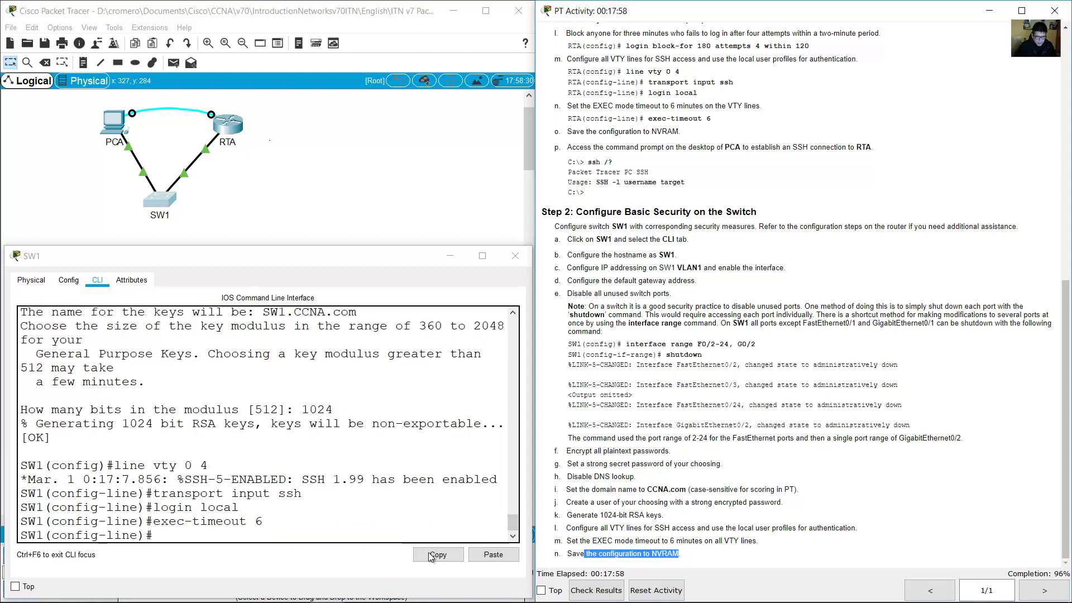
{"action": "left_click", "coordinate": [357, 553]}
Exit to privileged mode and copy SW1's running-config to startup-config
{"action": "type", "text": "end"}
{"action": "key", "text": "Return"}
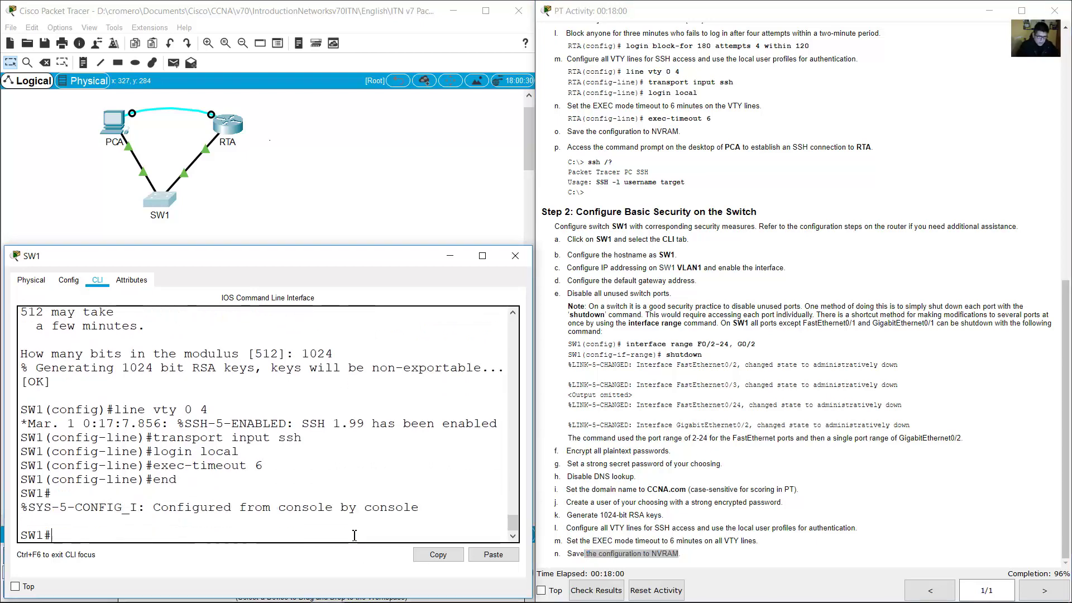
{"action": "type", "text": "copy runn"}
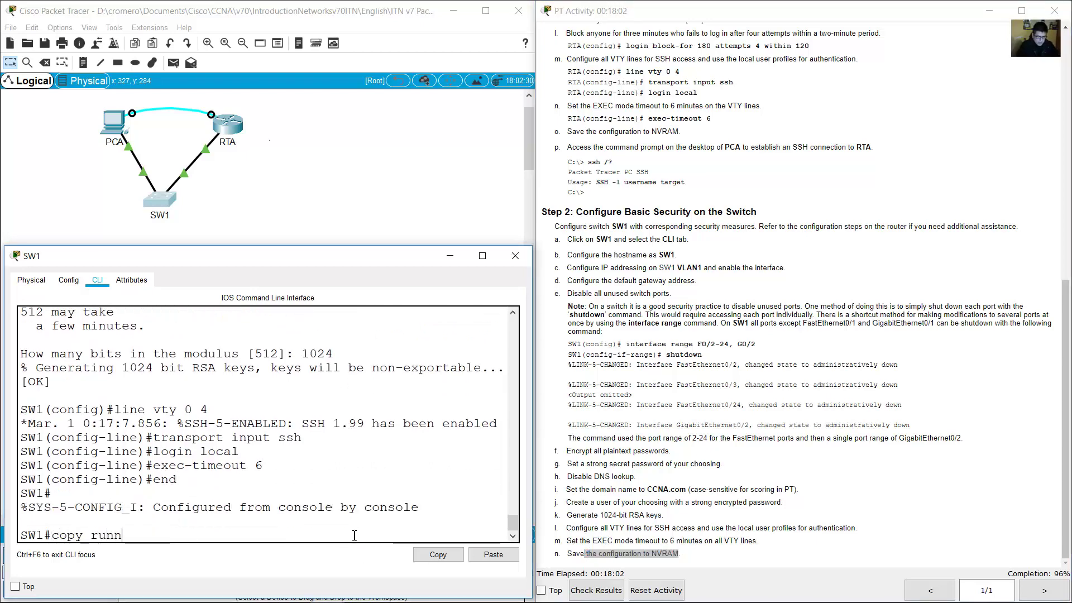
{"action": "type", "text": "ing-config sta:"}
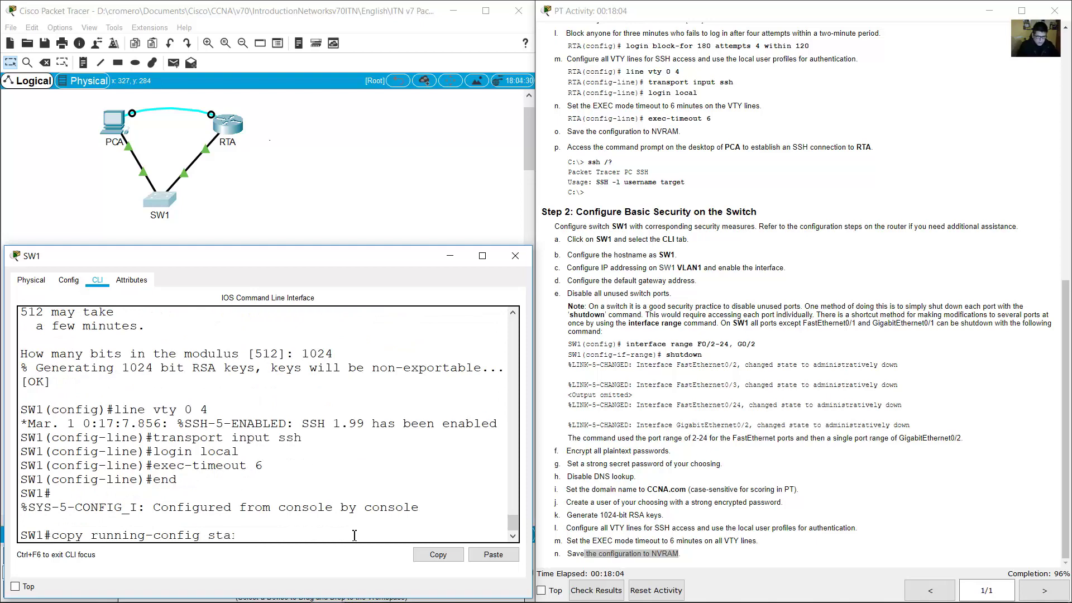
{"action": "type", "text": "rtup-config"}
{"action": "key", "text": "Return"}
{"action": "key", "text": "Return"}
{"action": "key", "text": "Return"}
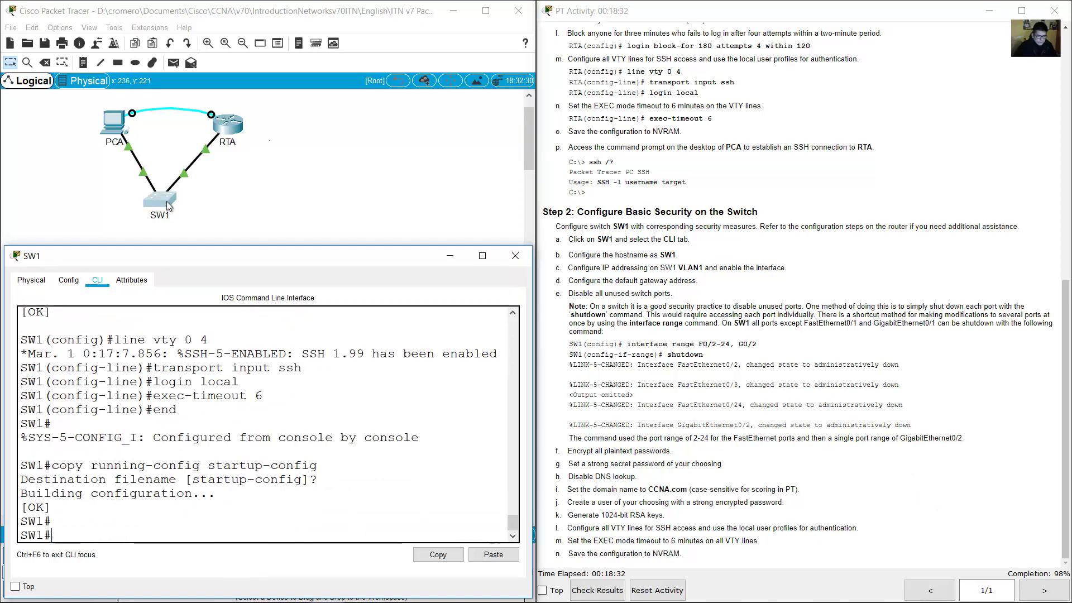
{"action": "left_click", "coordinate": [1006, 505]}
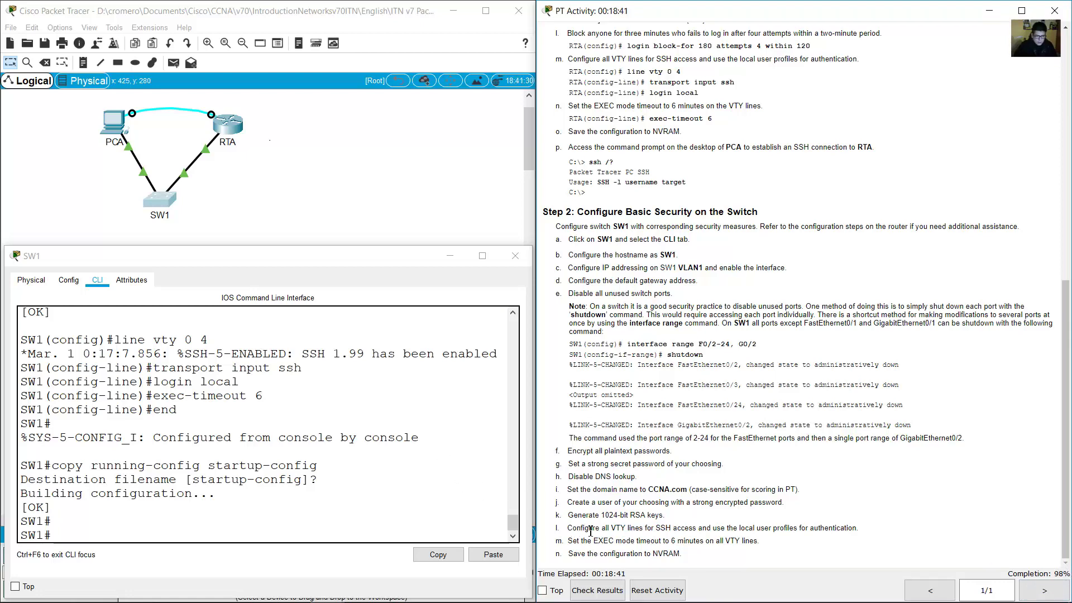
{"action": "left_click_drag", "start_coordinate": [567, 528], "coordinate": [645, 529]}
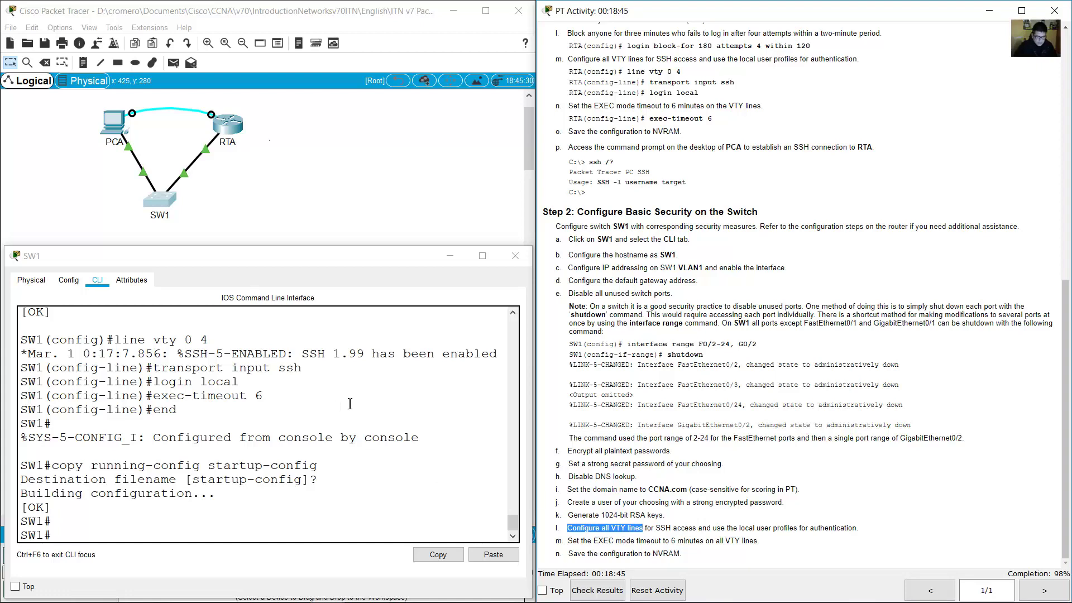
Display SW1's full running configuration with show run
{"action": "left_click", "coordinate": [207, 517]}
{"action": "type", "text": "show "}
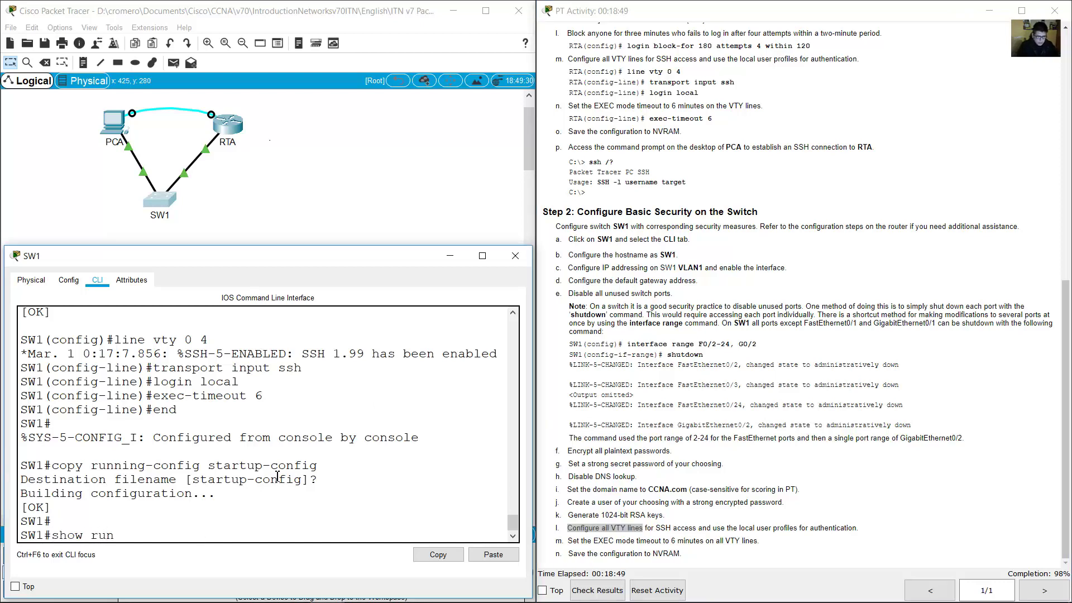
{"action": "type", "text": "run"}
{"action": "key", "text": "Return"}
{"action": "key", "text": "space"}
{"action": "key", "text": "space"}
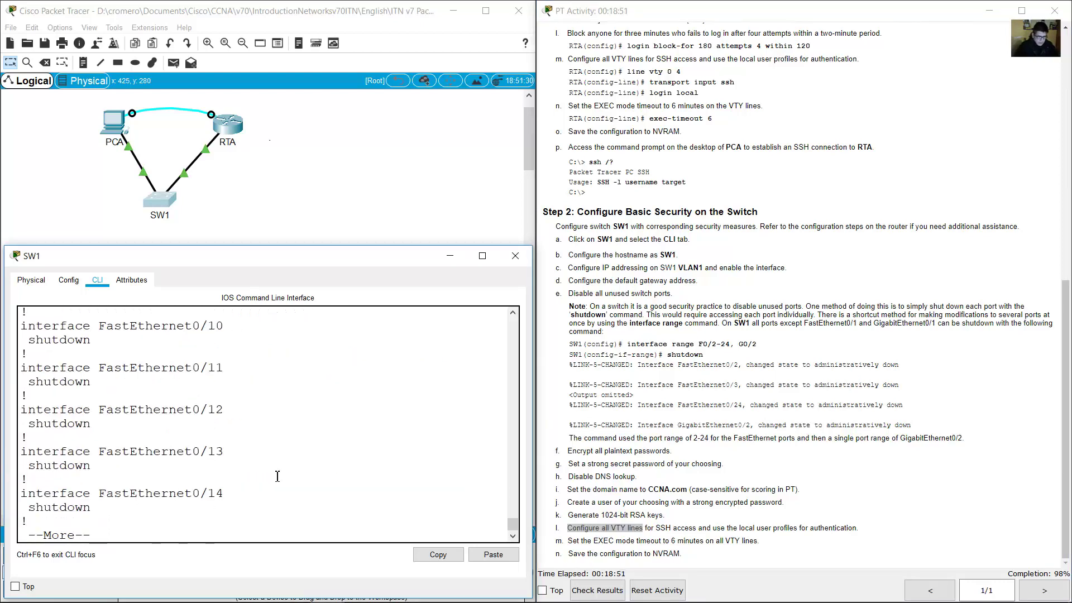
{"action": "key", "text": "space"}
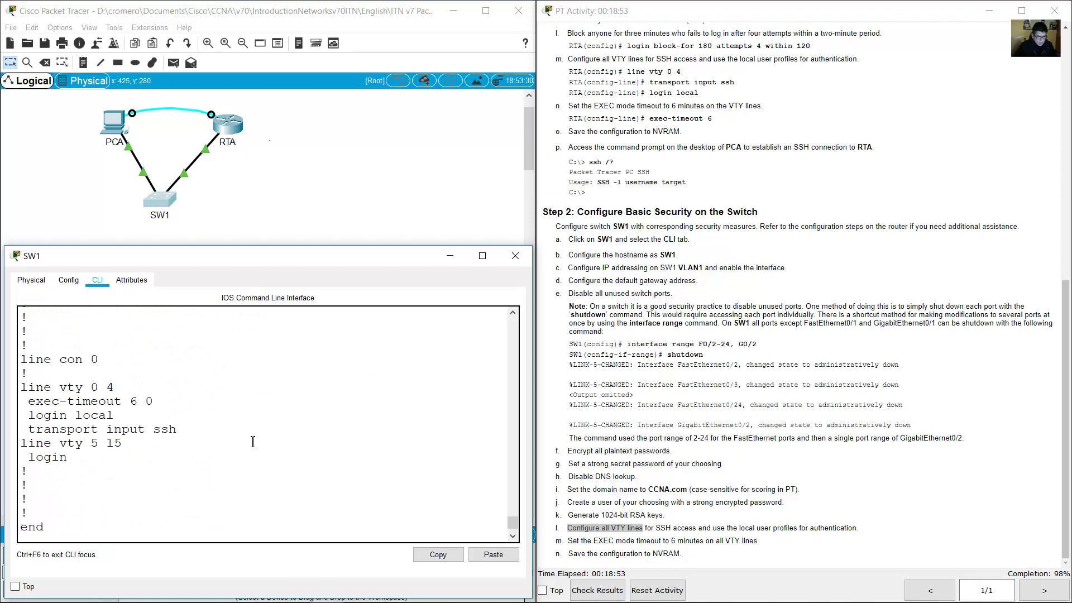
Highlight line vty 0 4 versus line vty 5 15, which has only a plain login
{"action": "left_click_drag", "start_coordinate": [24, 389], "coordinate": [99, 387]}
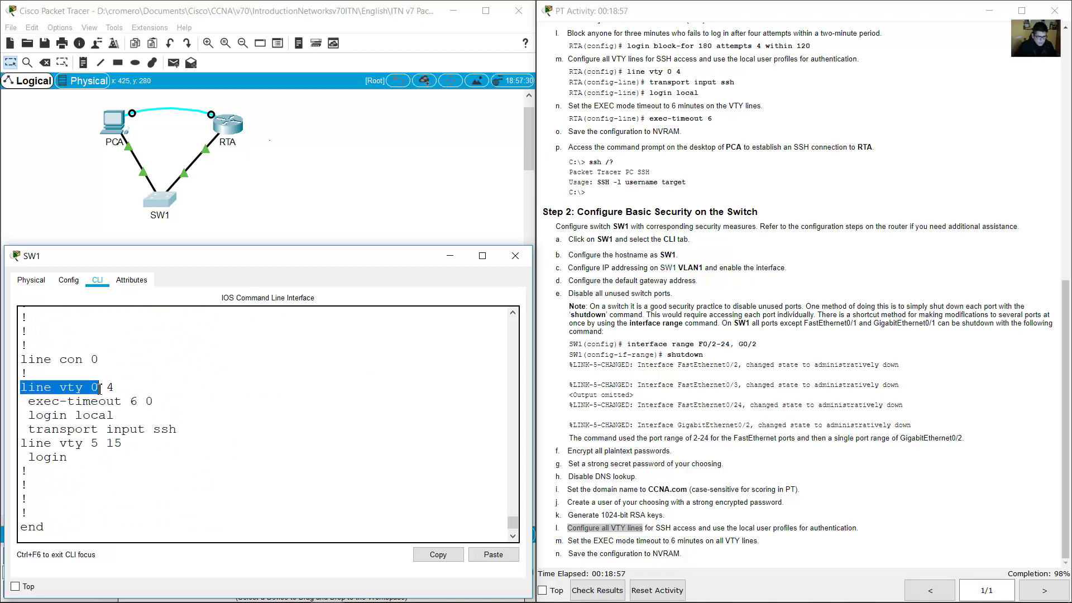
{"action": "left_click_drag", "start_coordinate": [100, 389], "coordinate": [122, 388]}
{"action": "left_click", "coordinate": [106, 389]}
{"action": "left_click_drag", "start_coordinate": [96, 389], "coordinate": [122, 387]}
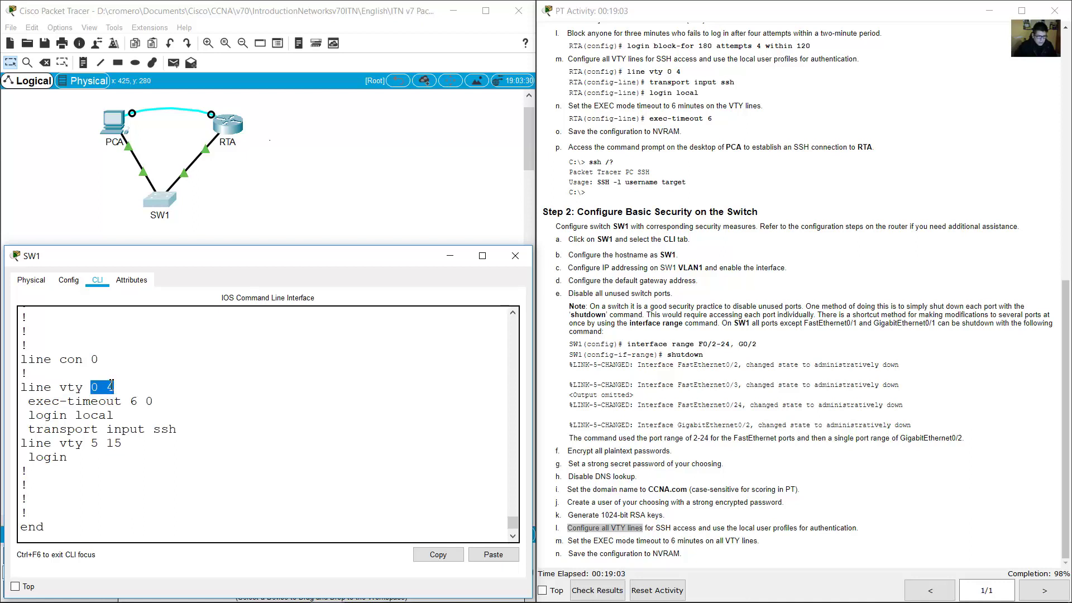
{"action": "left_click_drag", "start_coordinate": [92, 443], "coordinate": [122, 444]}
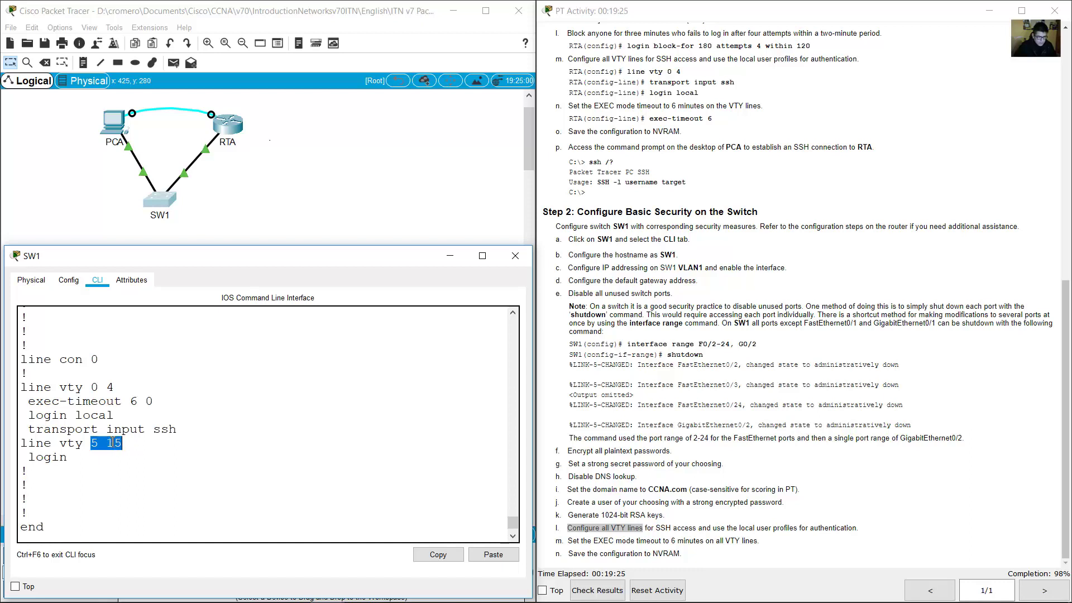
{"action": "left_click", "coordinate": [38, 448]}
{"action": "left_click_drag", "start_coordinate": [22, 445], "coordinate": [75, 462]}
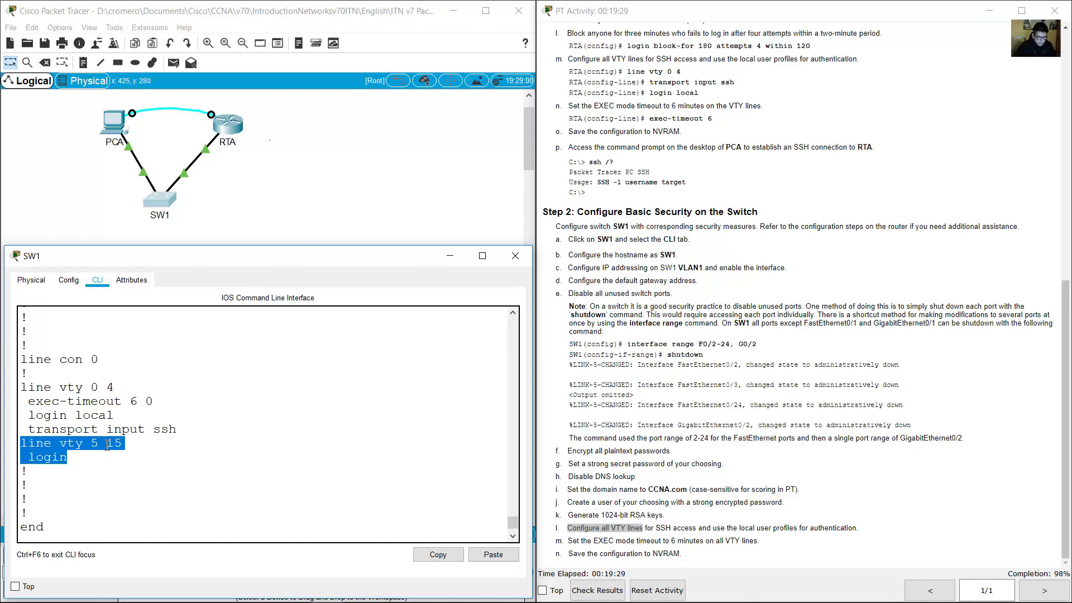
{"action": "left_click_drag", "start_coordinate": [85, 444], "coordinate": [124, 443]}
{"action": "scroll", "coordinate": [134, 475], "scroll_direction": "down", "scroll_amount": 1}
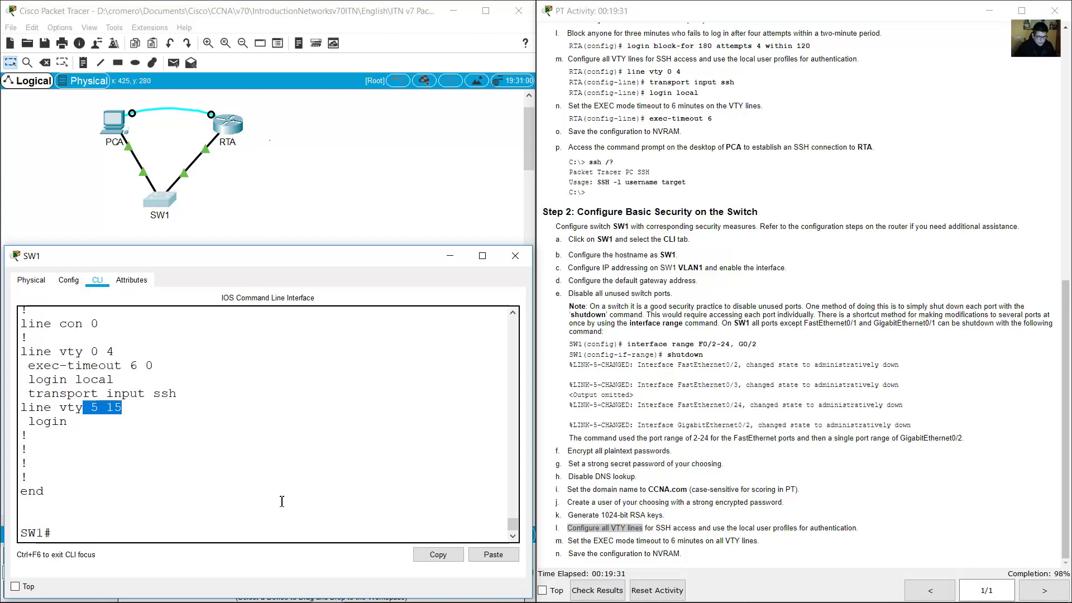
Configure SW1's vty 5 15 with transport input ssh, login, and a 6-minute exec timeout
{"action": "type", "text": "conf term"}
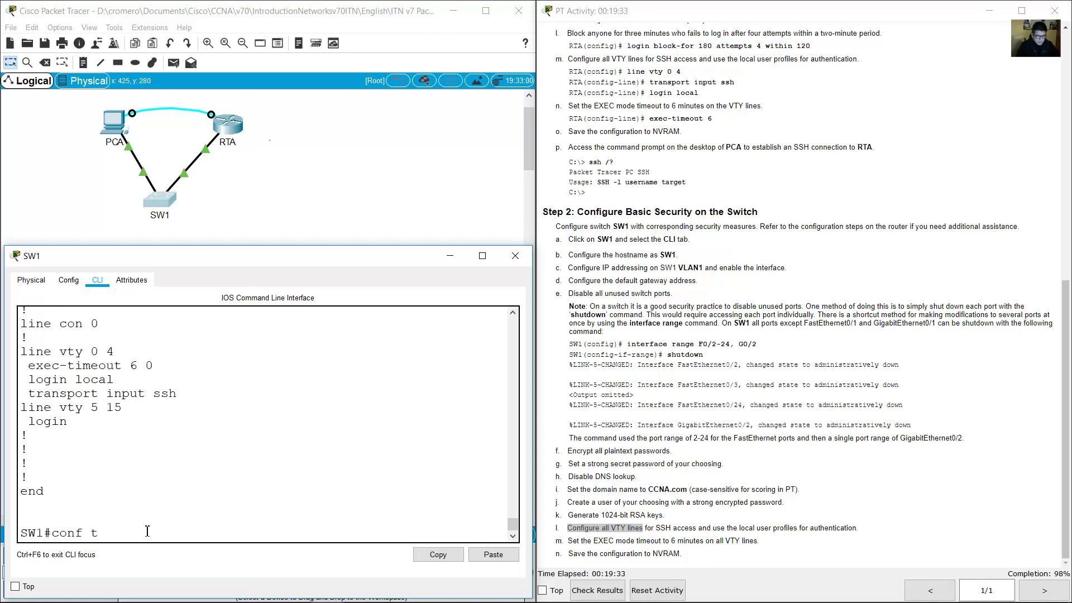
{"action": "key", "text": "Return"}
{"action": "type", "text": "line vty"}
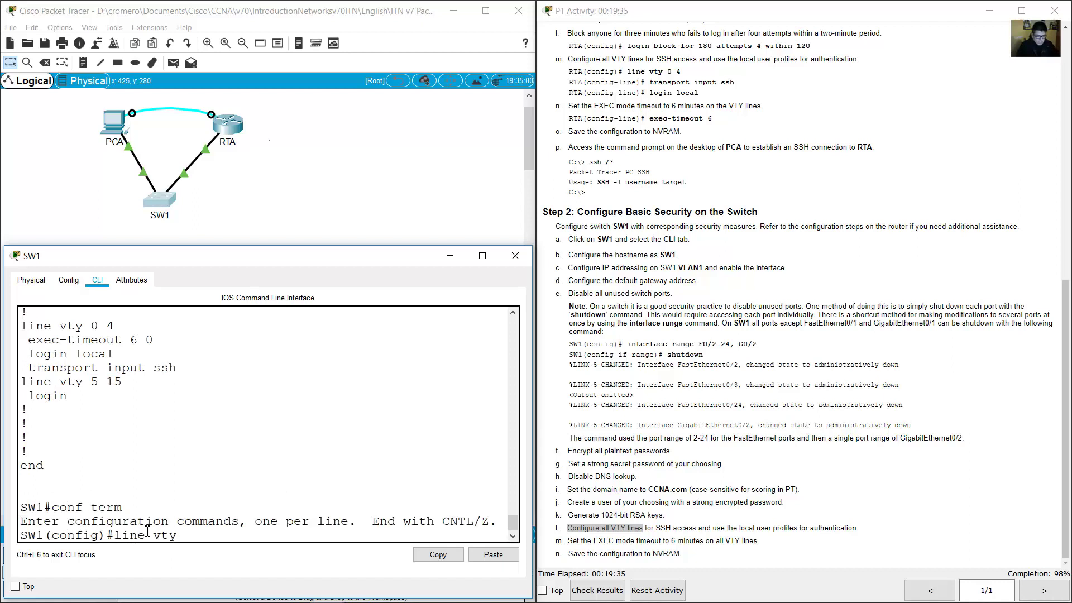
{"action": "type", "text": " 5 15"}
{"action": "key", "text": "Return"}
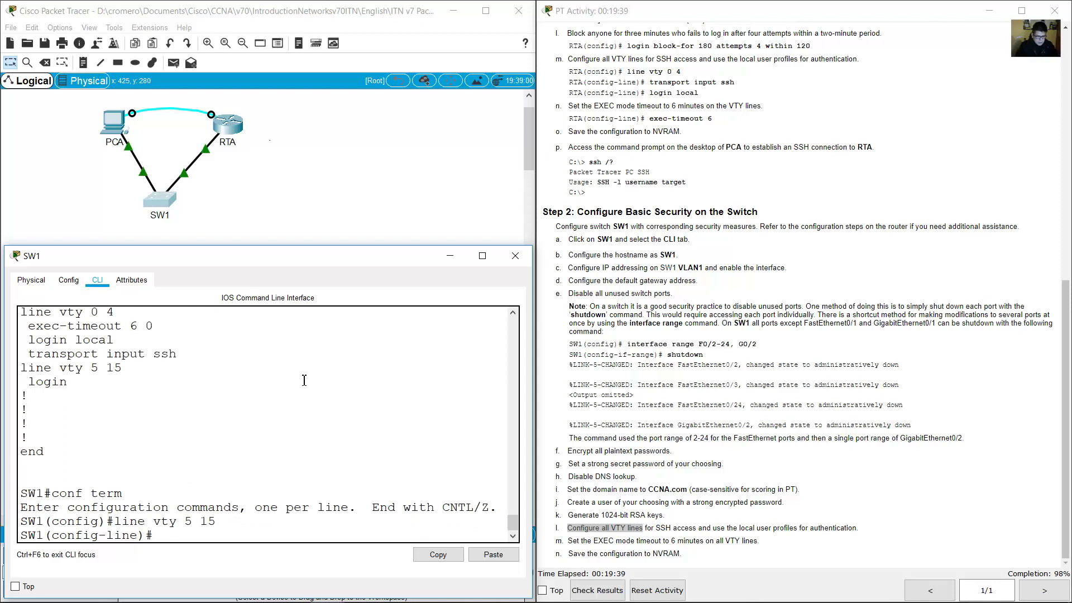
{"action": "type", "text": "transport input ssh"}
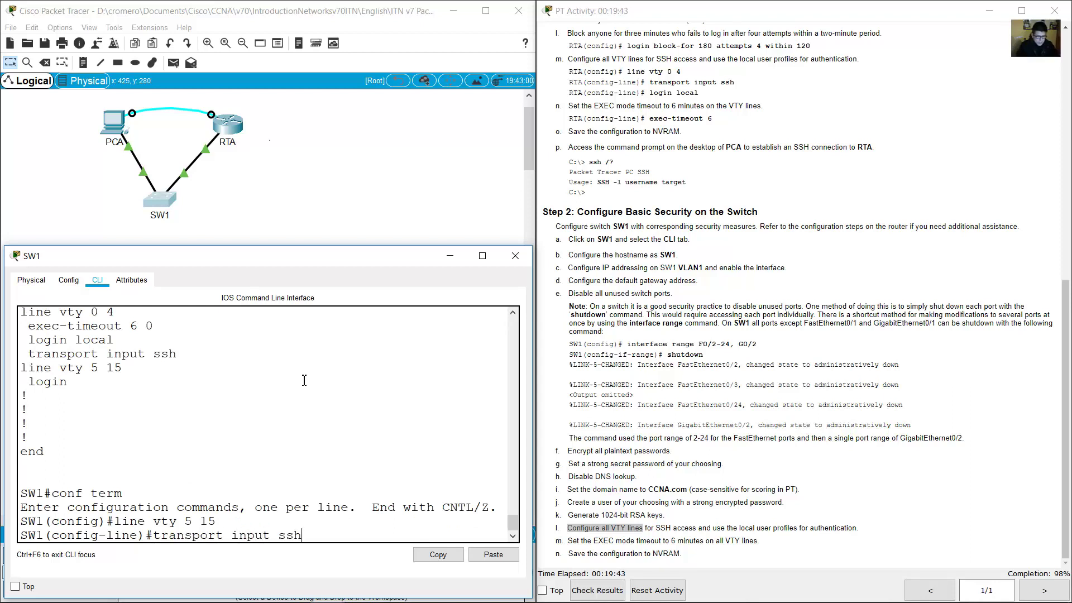
{"action": "key", "text": "Return"}
{"action": "type", "text": "login local"}
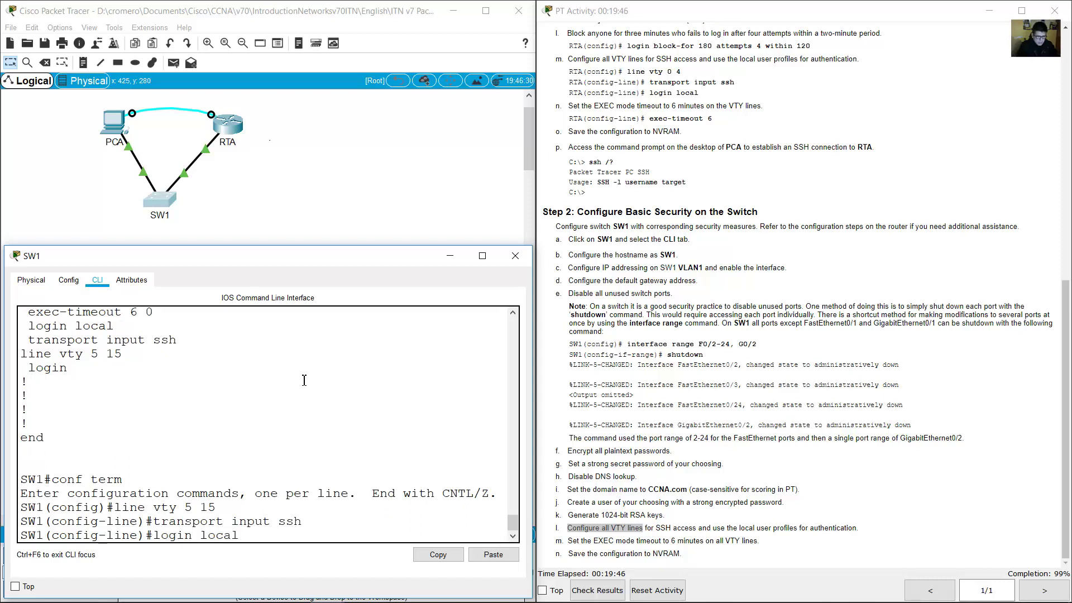
{"action": "key", "text": "Return"}
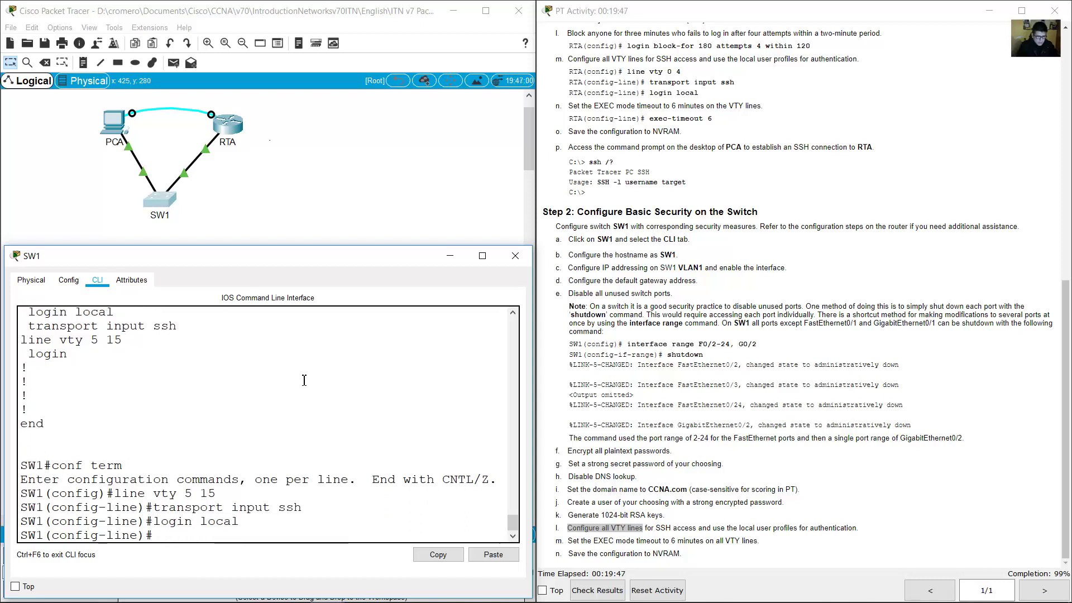
{"action": "type", "text": "exec-timeout 6"}
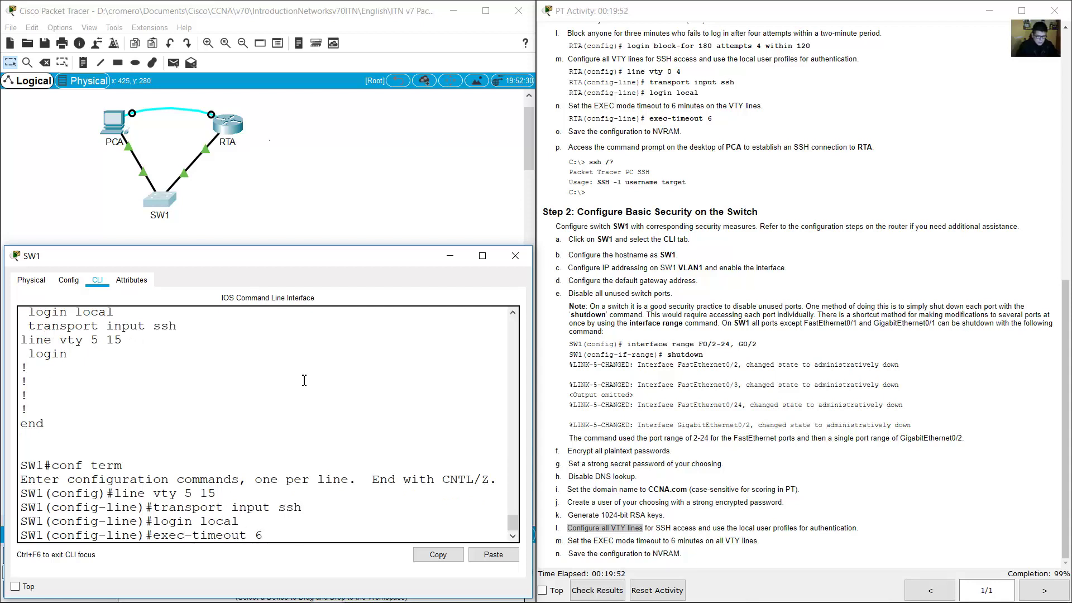
{"action": "key", "text": "Return"}
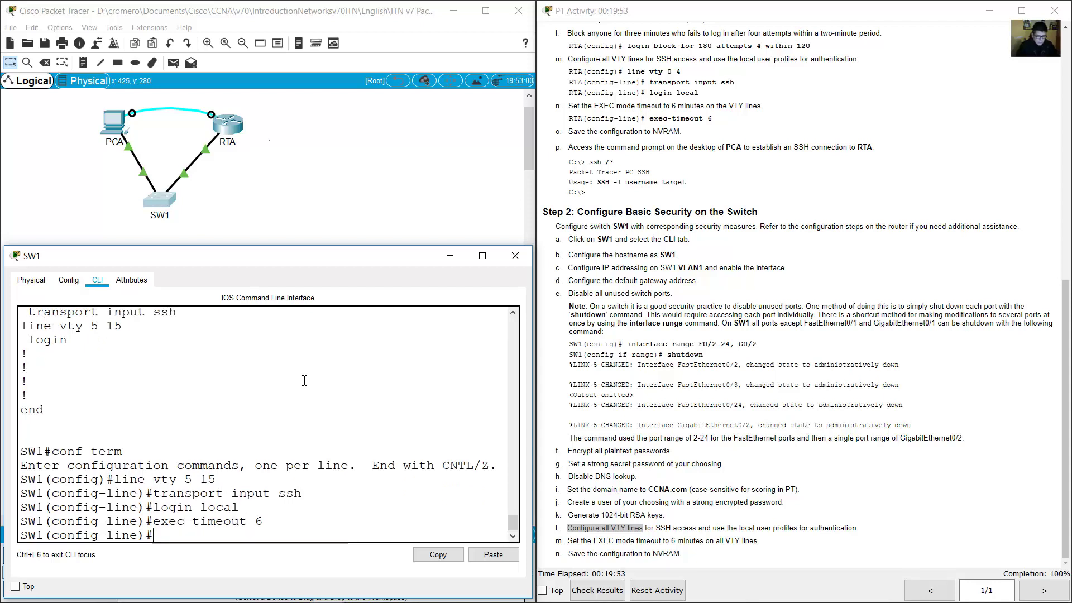
{"action": "type", "text": "exit"}
{"action": "key", "text": "Return"}
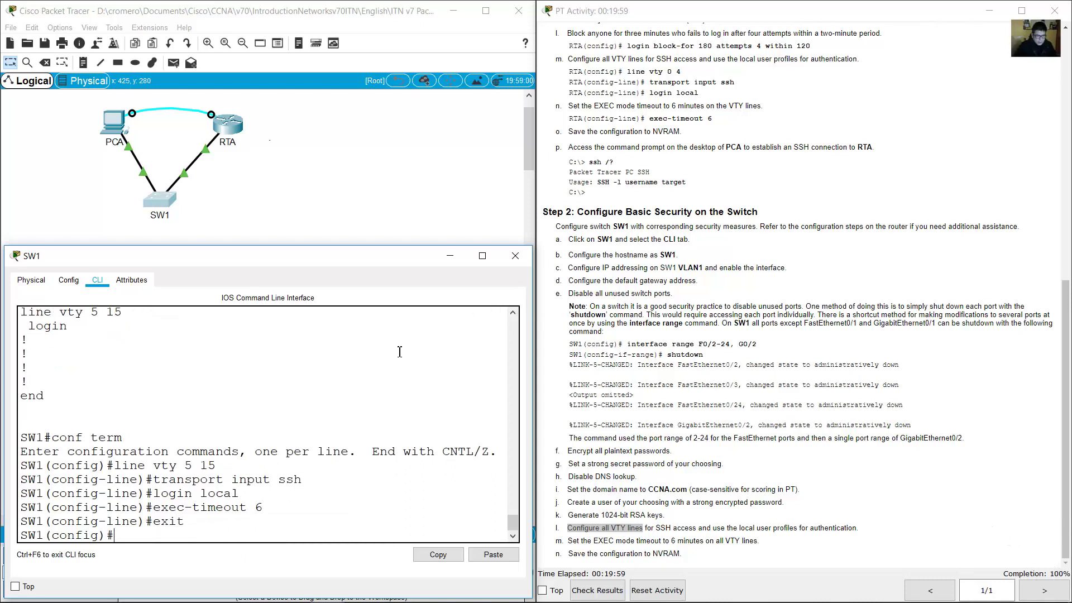
Scroll the activity instructions to the Addressing Table and highlight SW1's IP 172.16.1.2
{"action": "left_click", "coordinate": [88, 170]}
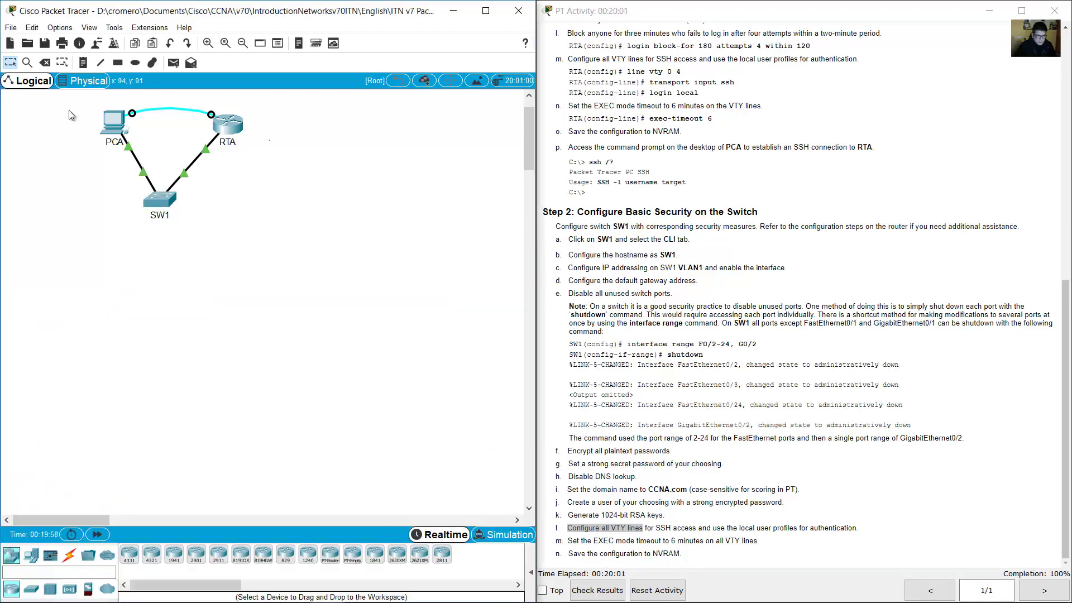
{"action": "left_click_drag", "start_coordinate": [64, 110], "coordinate": [127, 154]}
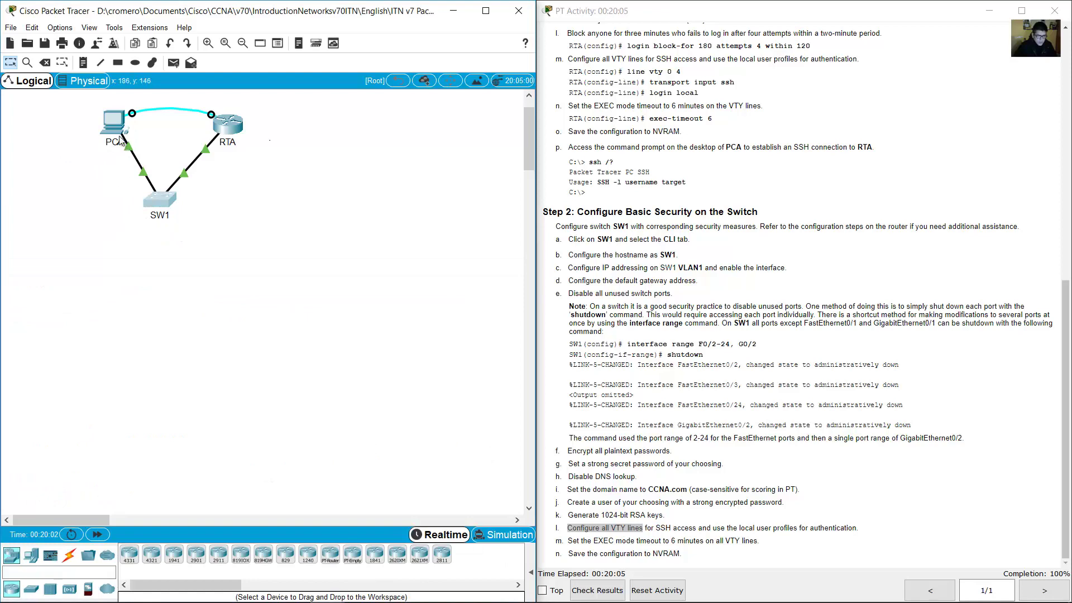
{"action": "left_click_drag", "start_coordinate": [1065, 416], "coordinate": [1065, 168]}
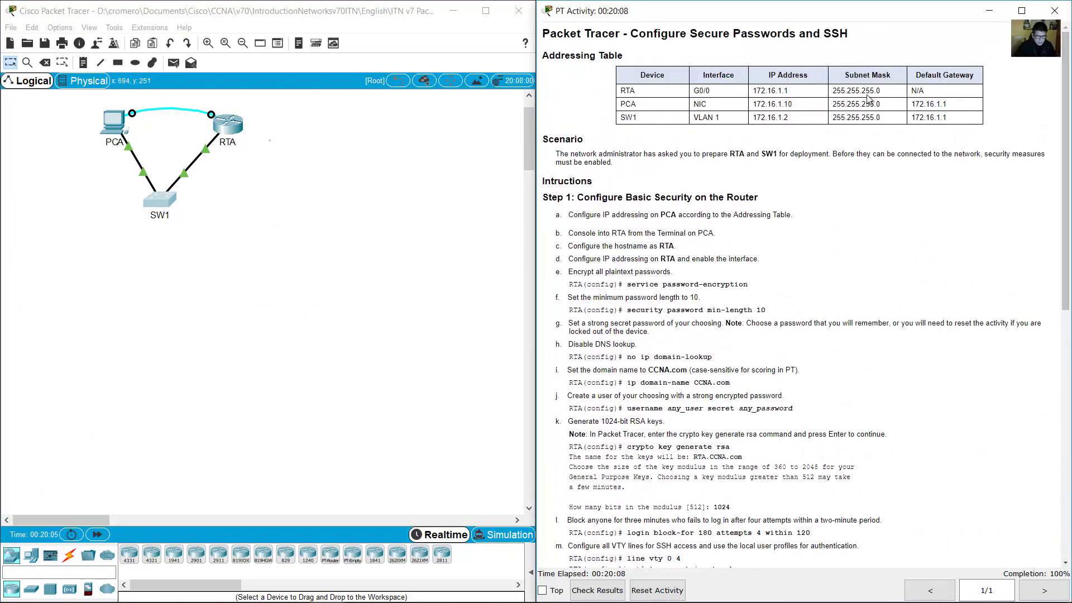
{"action": "double_click", "coordinate": [627, 117]}
{"action": "left_click_drag", "start_coordinate": [753, 117], "coordinate": [788, 118]}
From PCA's prompt, SSH into SW1 at 172.16.1.2 by editing the previous ssh -l command
{"action": "left_click", "coordinate": [116, 122]}
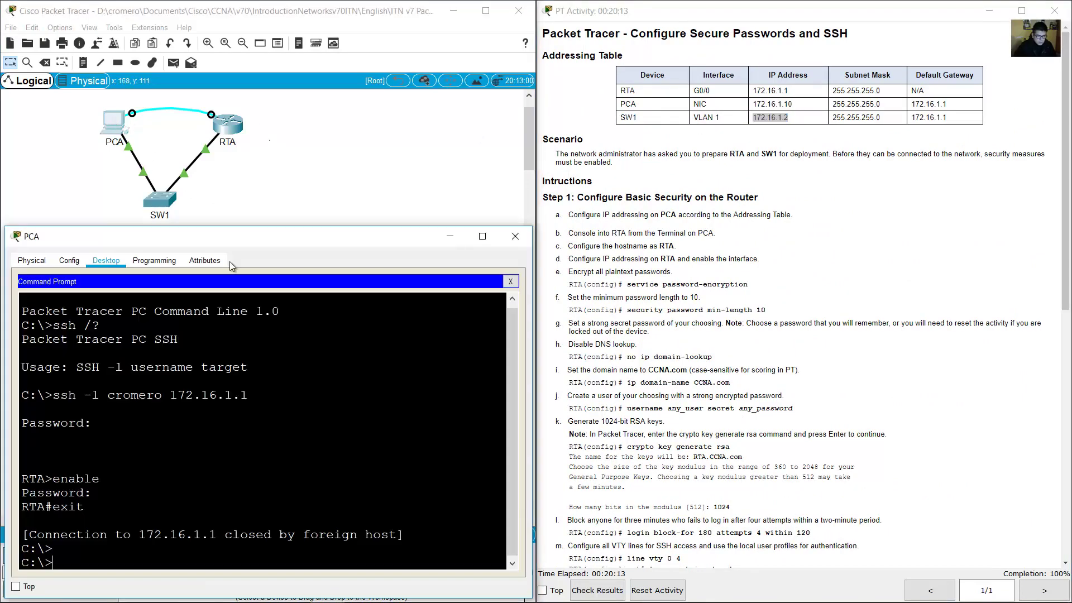
{"action": "key", "text": "Up"}
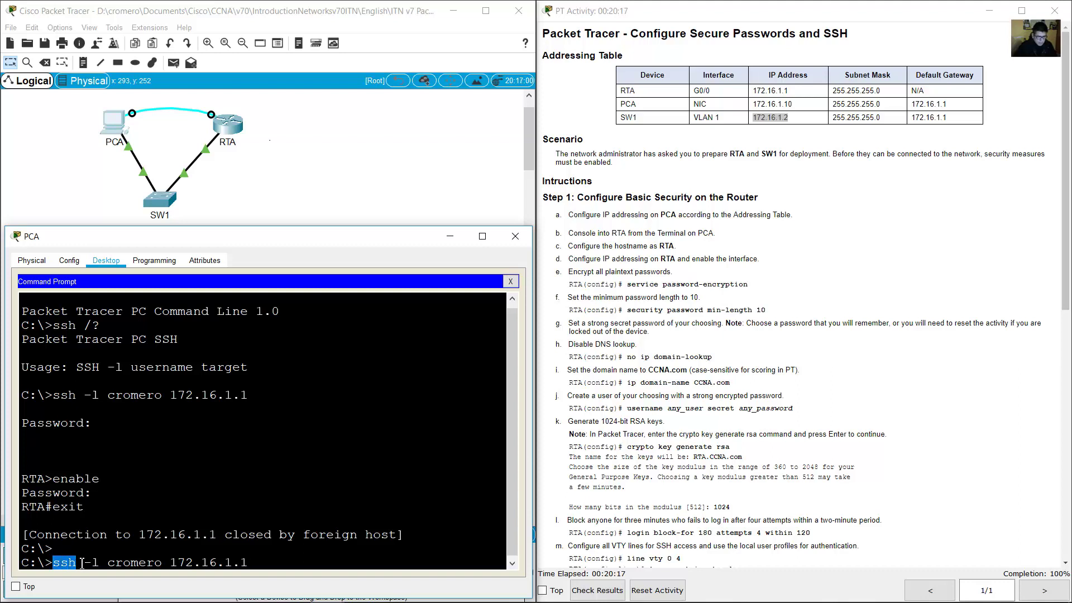
{"action": "left_click_drag", "start_coordinate": [84, 562], "coordinate": [275, 565]}
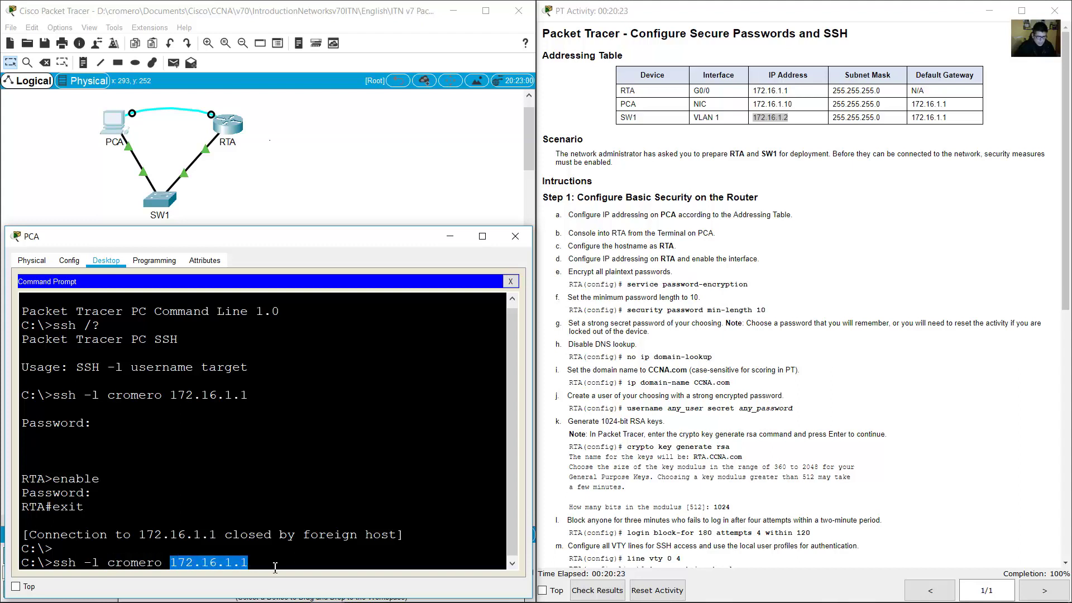
{"action": "left_click", "coordinate": [276, 564]}
{"action": "key", "text": "BackSpace"}
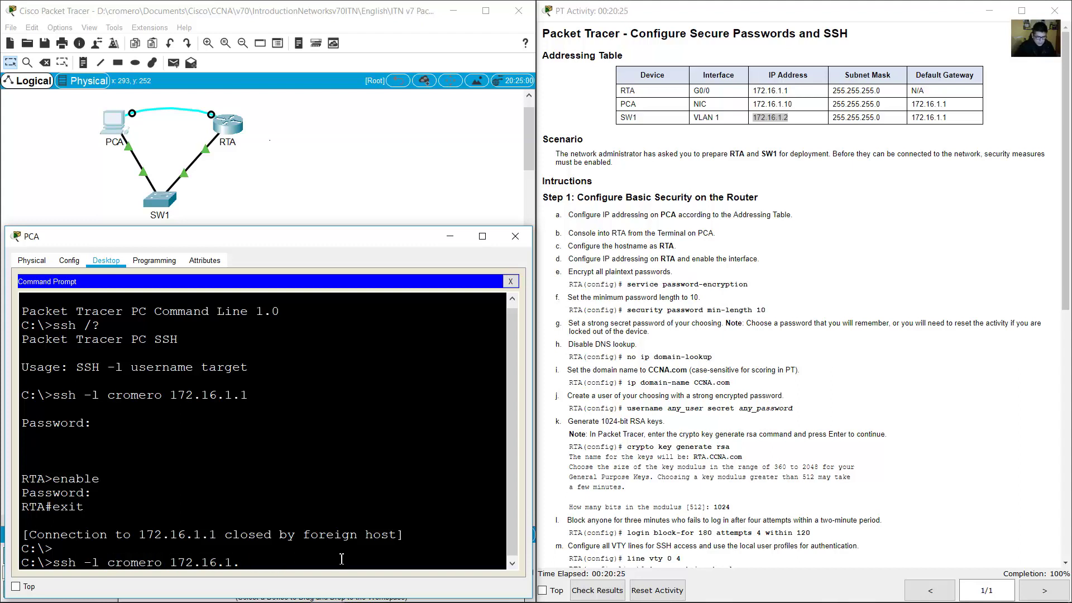
{"action": "type", "text": "2"}
{"action": "key", "text": "Return"}
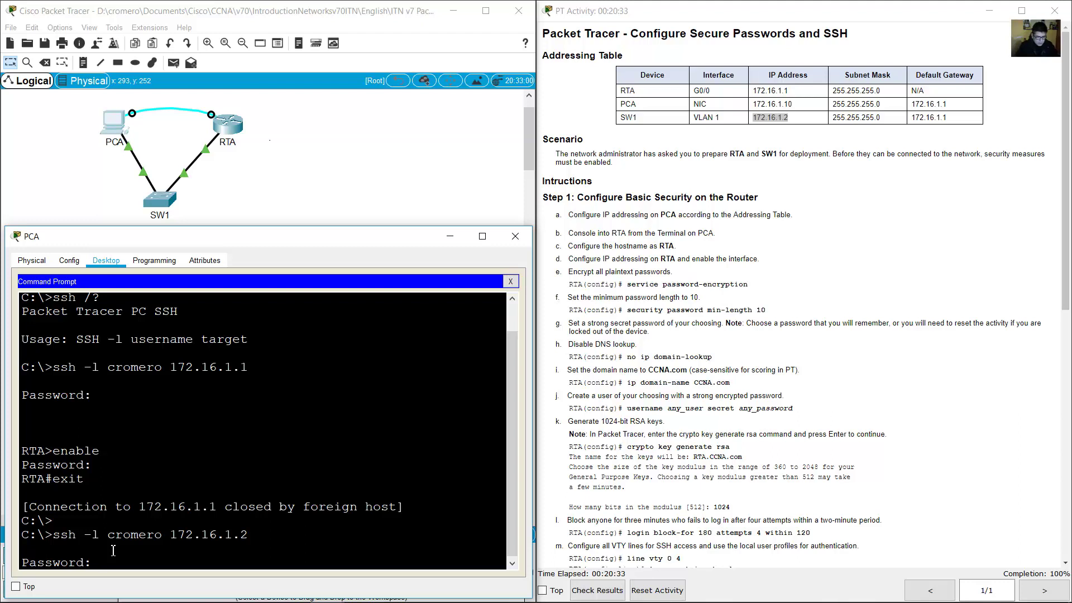
{"action": "key", "text": "Return"}
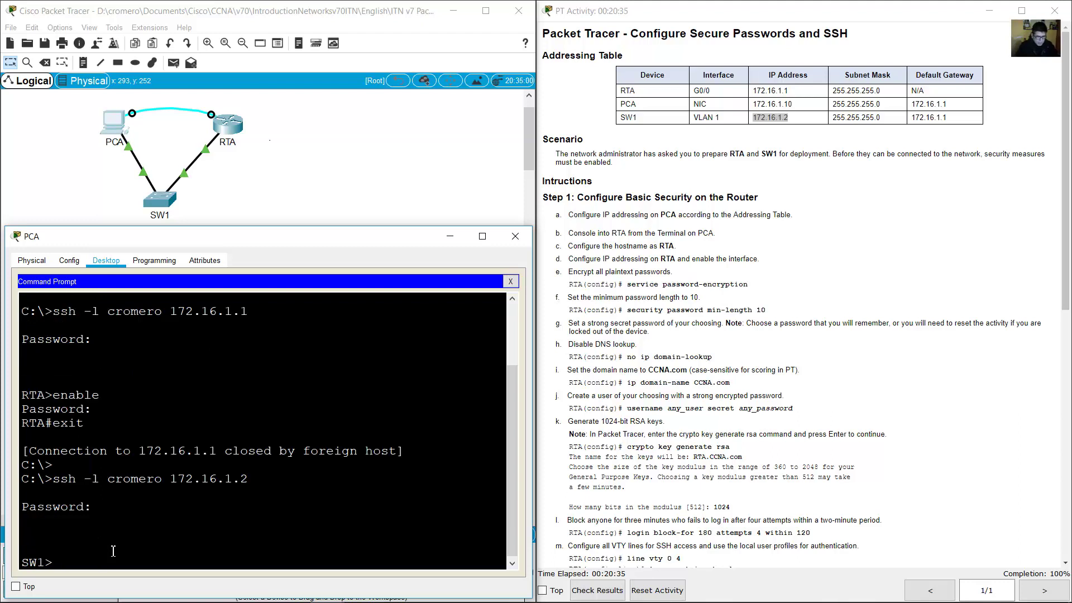
Enter privileged mode on SW1 with enable, confirm the SW1# prompt, then exit the session
{"action": "type", "text": "en"}
{"action": "key", "text": "Return"}
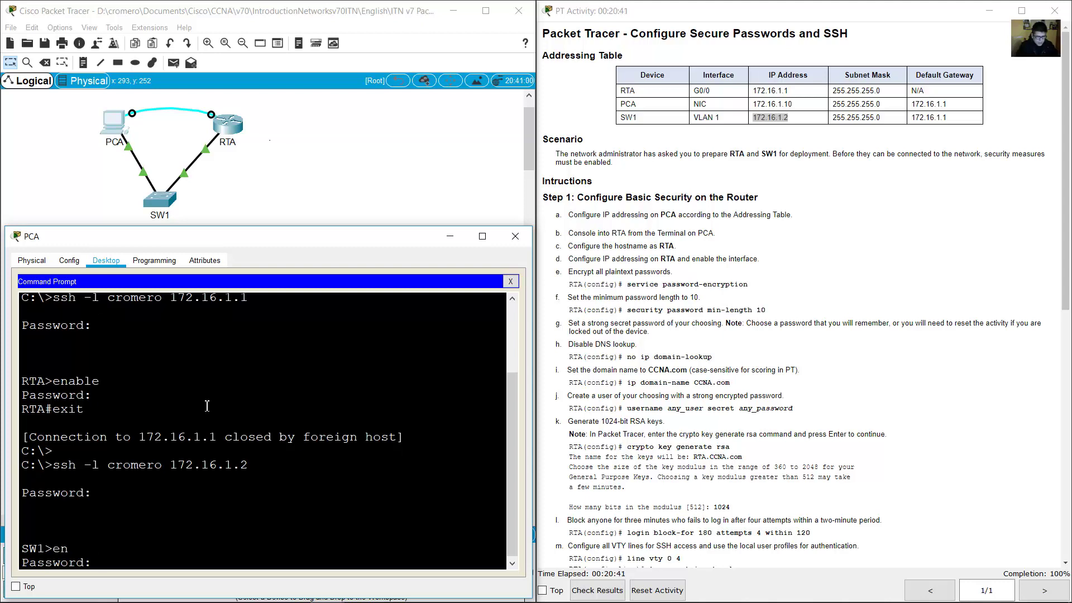
{"action": "key", "text": "Return"}
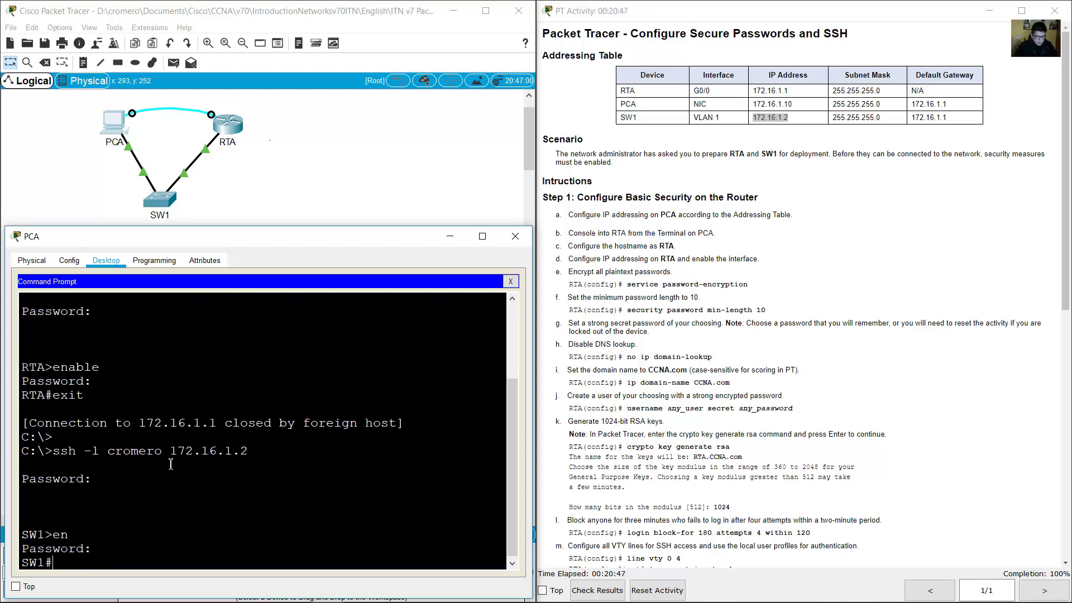
{"action": "left_click_drag", "start_coordinate": [74, 562], "coordinate": [21, 563]}
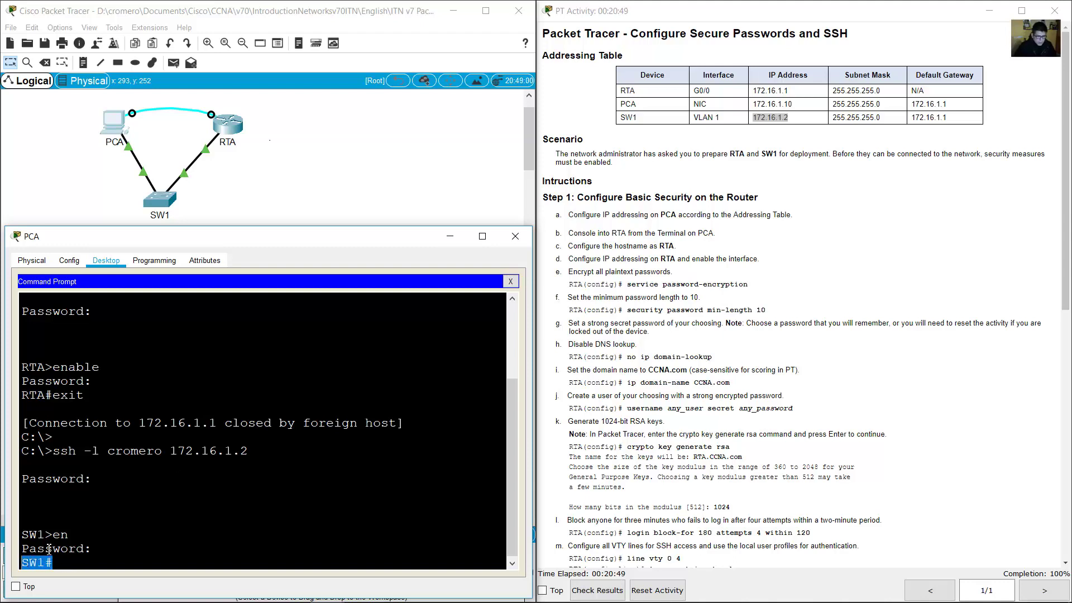
{"action": "left_click", "coordinate": [75, 563]}
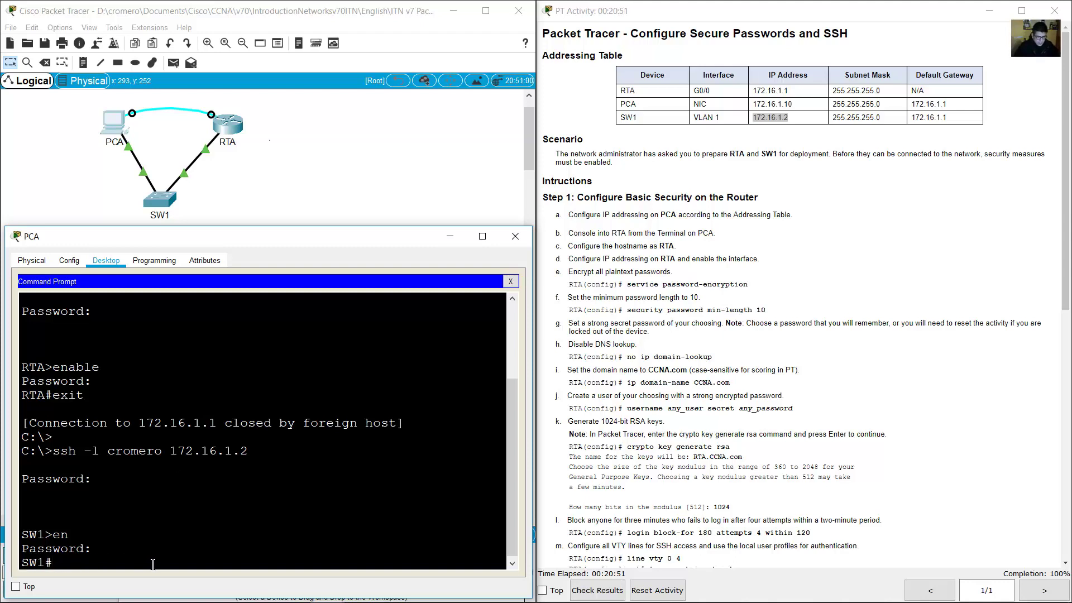
{"action": "type", "text": "exit"}
{"action": "key", "text": "Return"}
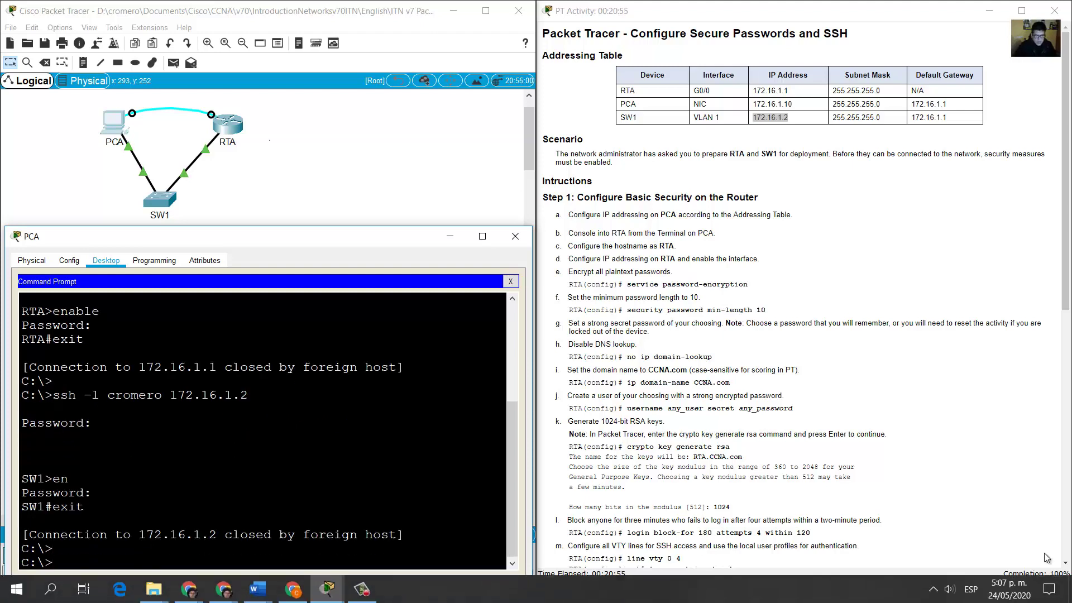